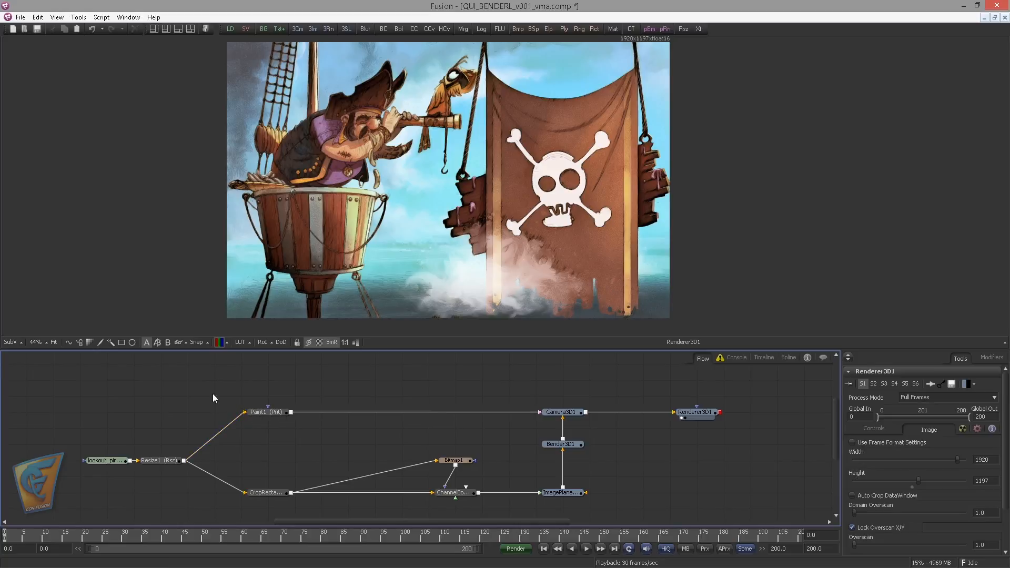
View the Resize1 and Paint1 results in turn to compare the original picture with the one without the hook
{"action": "left_click_drag", "start_coordinate": [191, 407], "coordinate": [224, 398]}
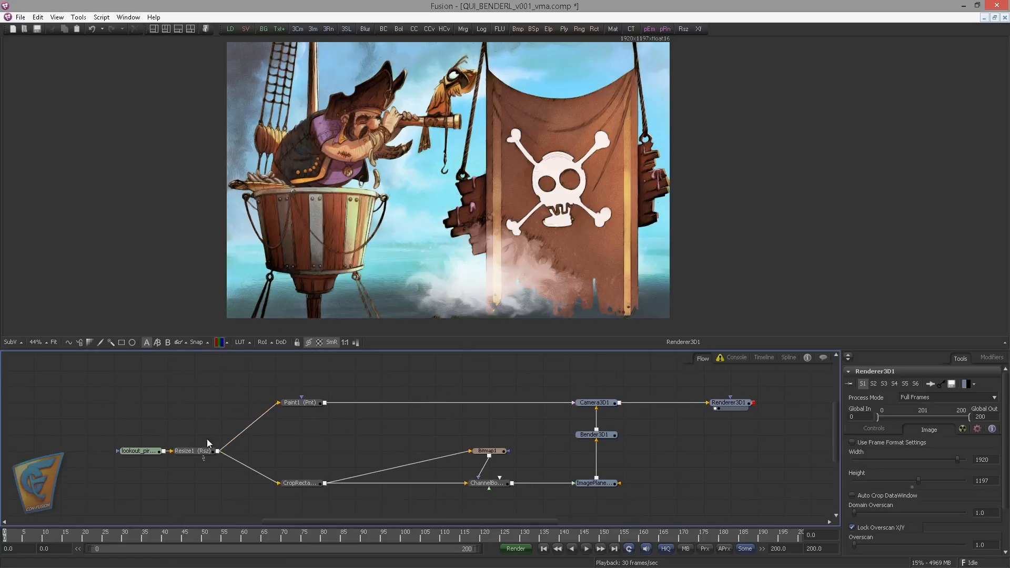
{"action": "scroll", "coordinate": [208, 421], "scroll_direction": "up", "scroll_amount": 3}
{"action": "key", "text": "ctrl+a"}
{"action": "left_click", "coordinate": [210, 389]}
{"action": "left_click_drag", "start_coordinate": [210, 497], "coordinate": [305, 288]}
{"action": "left_click_drag", "start_coordinate": [243, 400], "coordinate": [249, 354]}
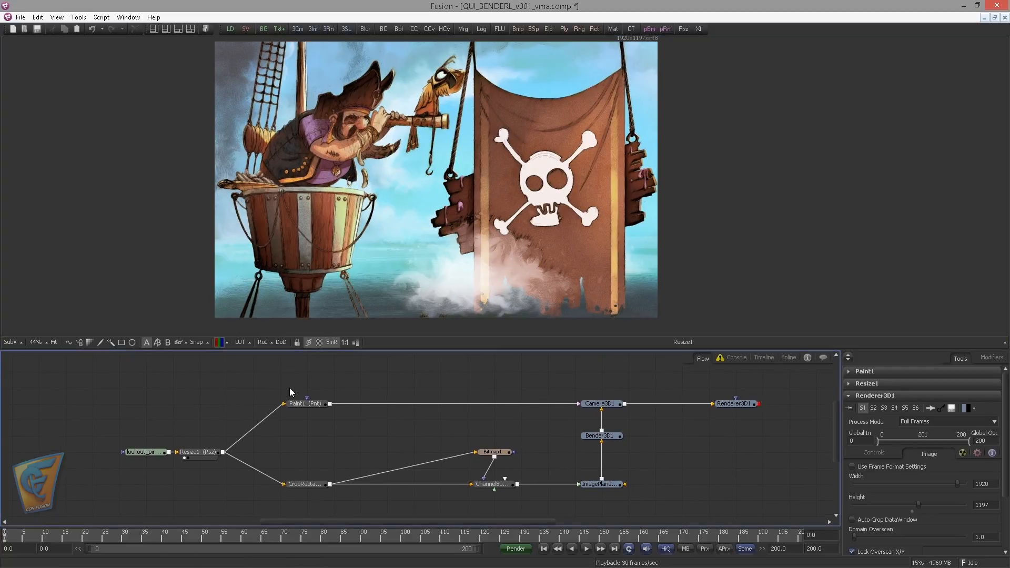
{"action": "left_click_drag", "start_coordinate": [309, 405], "coordinate": [350, 258]}
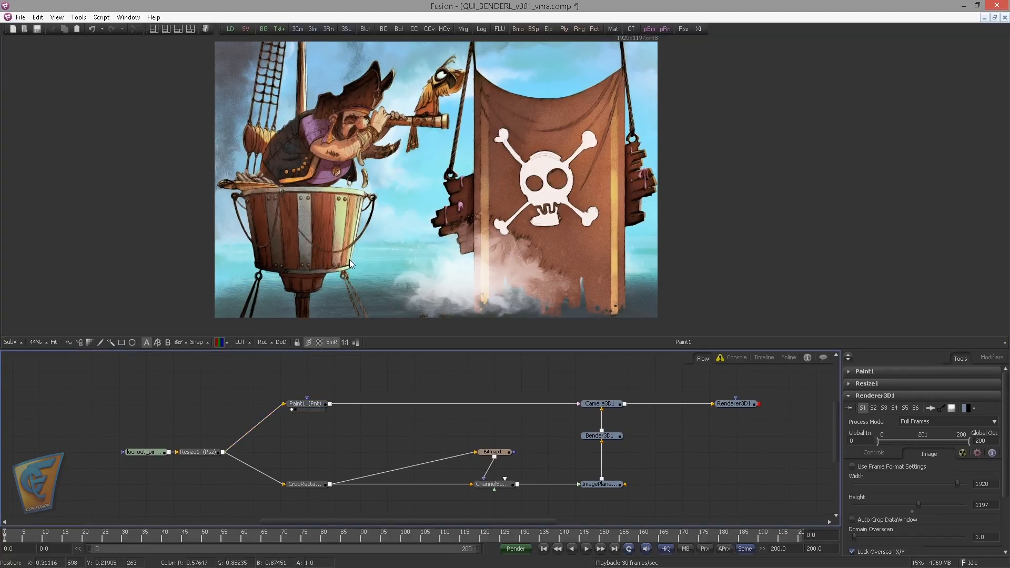
{"action": "left_click", "coordinate": [308, 406]}
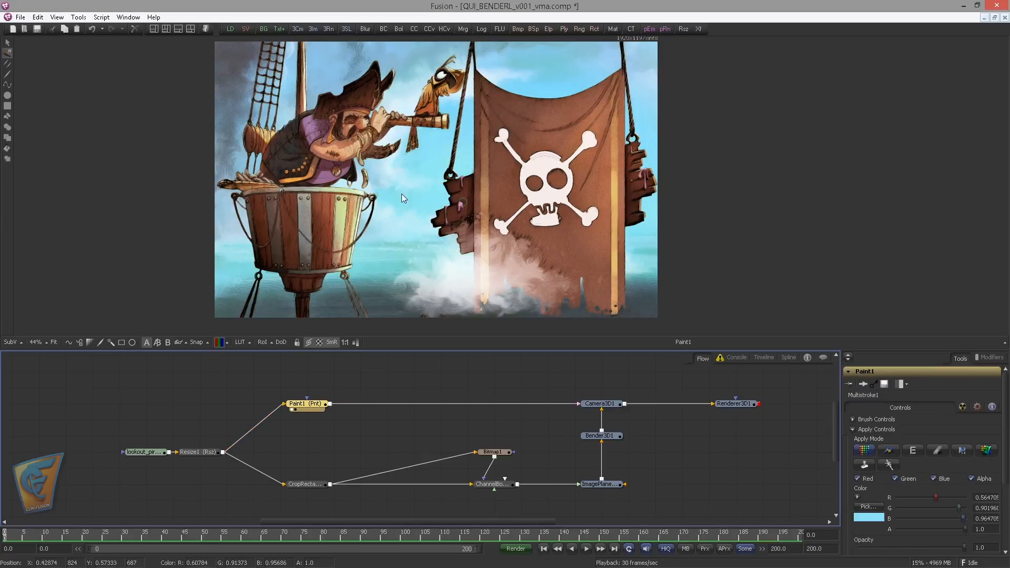
{"action": "left_click", "coordinate": [275, 461]}
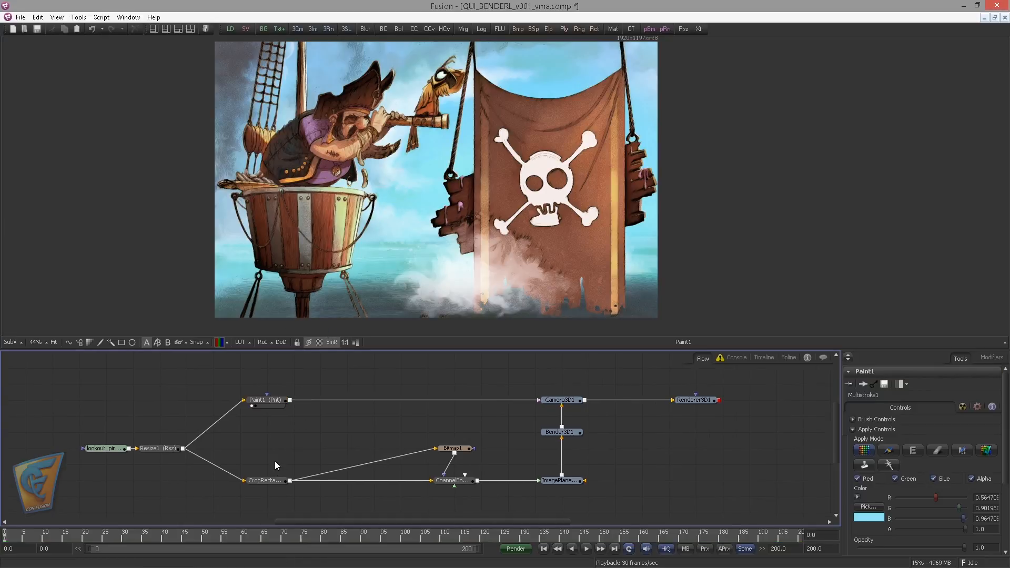
Inspect the CropRectangle1 hook crop, the Bitmap1 mask settings and the keyed result of ChannelBooleans1
{"action": "left_click_drag", "start_coordinate": [269, 481], "coordinate": [421, 155]}
{"action": "left_click_drag", "start_coordinate": [355, 187], "coordinate": [394, 149]}
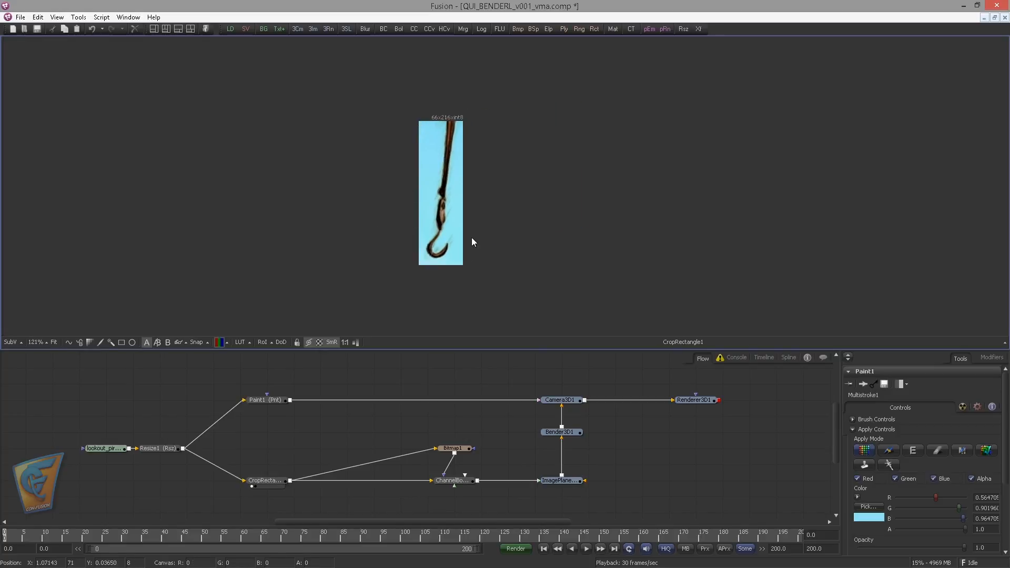
{"action": "left_click", "coordinate": [263, 480]}
{"action": "left_click", "coordinate": [447, 413]}
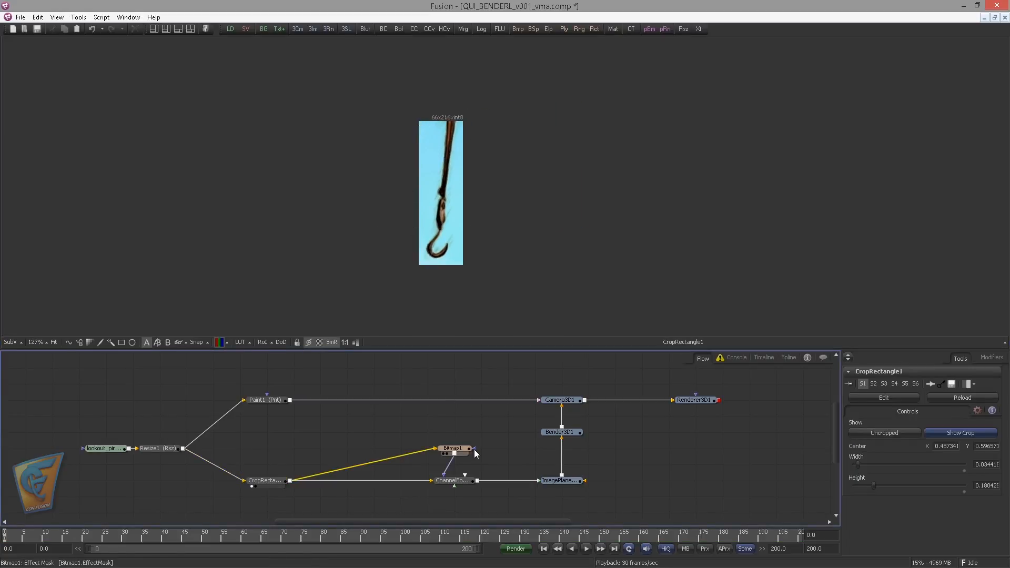
{"action": "mouse_move", "coordinate": [453, 450]}
{"action": "left_mouse_down"}
{"action": "mouse_move", "coordinate": [422, 453]}
{"action": "mouse_move", "coordinate": [454, 452]}
{"action": "left_mouse_up"}
{"action": "left_click_drag", "start_coordinate": [456, 480], "coordinate": [368, 237]}
{"action": "left_click_drag", "start_coordinate": [361, 239], "coordinate": [358, 242]}
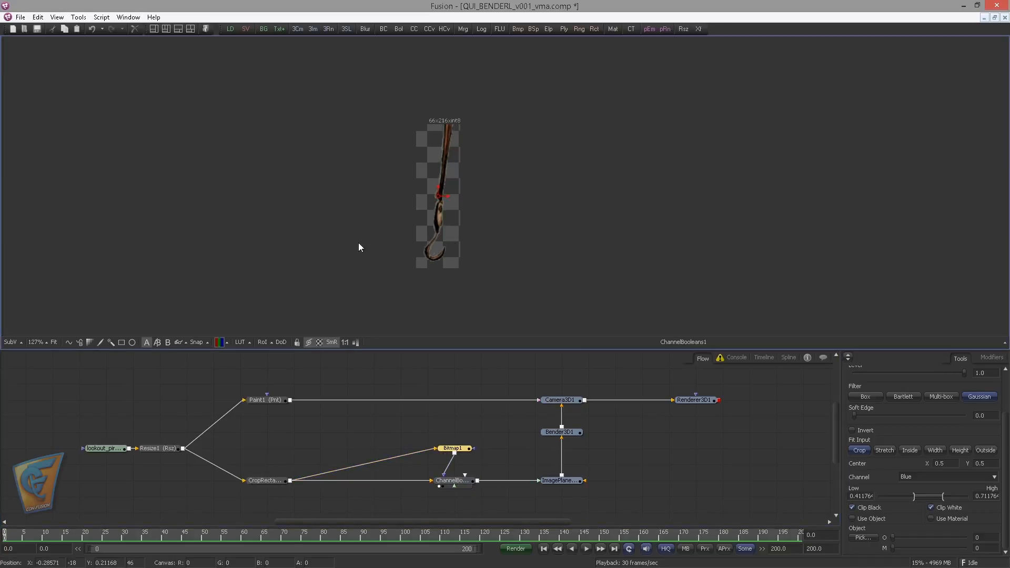
View the ImagePlane3D1 output, fit the Bender3D1 output in the viewer and play its bending hook animation
{"action": "left_click_drag", "start_coordinate": [560, 480], "coordinate": [506, 247]}
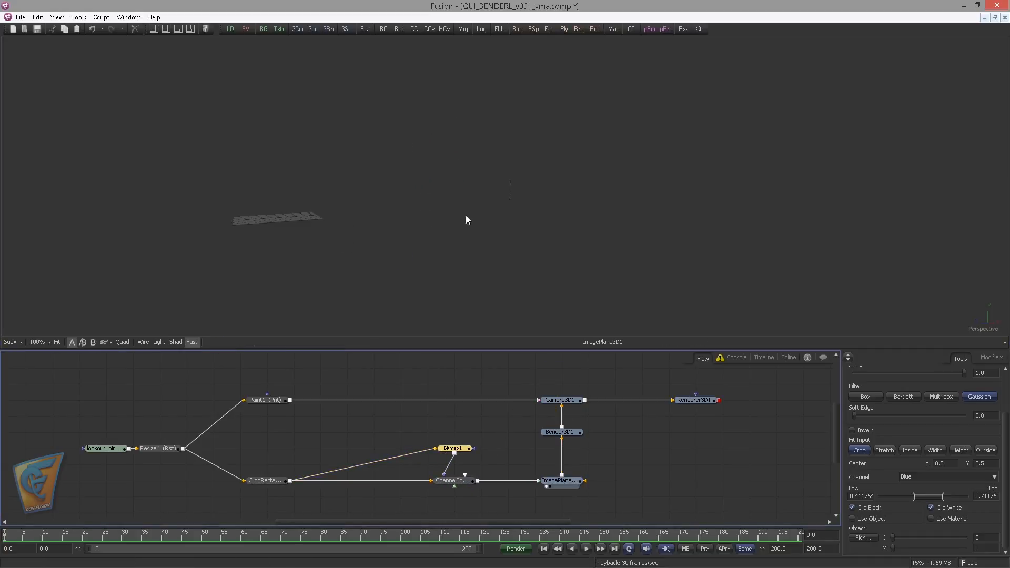
{"action": "left_click_drag", "start_coordinate": [466, 217], "coordinate": [442, 222]}
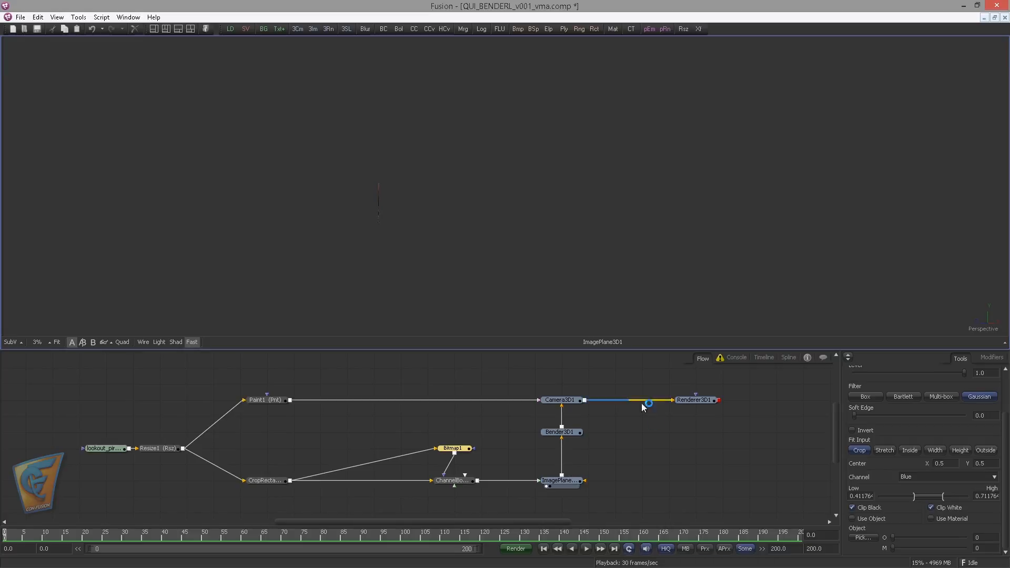
{"action": "left_click", "coordinate": [574, 429]}
{"action": "left_click_drag", "start_coordinate": [575, 431], "coordinate": [420, 230]}
{"action": "left_click", "coordinate": [58, 343]}
{"action": "key", "text": "space"}
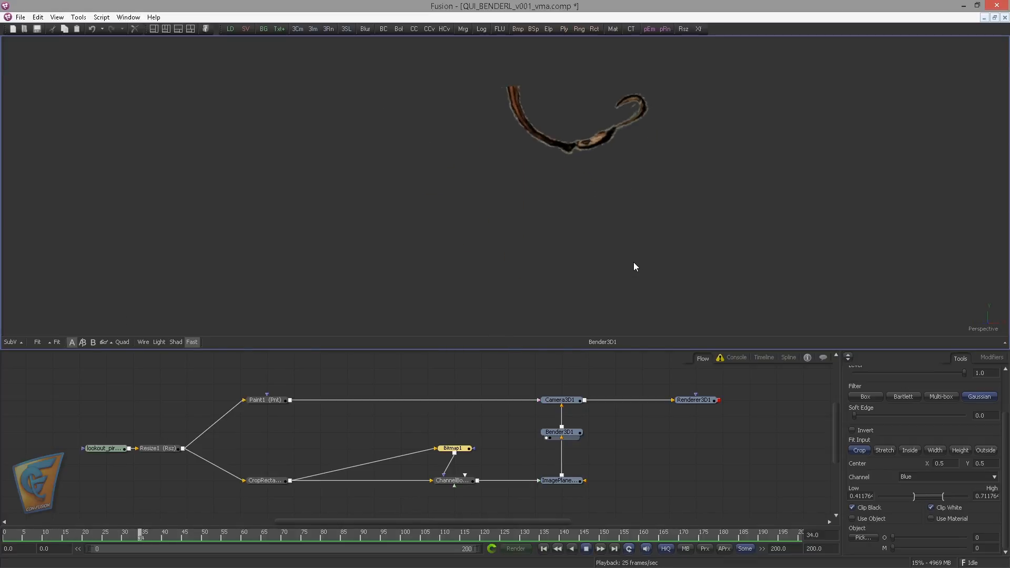
{"action": "key", "text": "space"}
View the Paint1 result that serves as the clean background plate
{"action": "left_click", "coordinate": [540, 402]}
{"action": "left_click", "coordinate": [271, 400]}
{"action": "scroll", "coordinate": [333, 357], "scroll_direction": "up", "scroll_amount": 1}
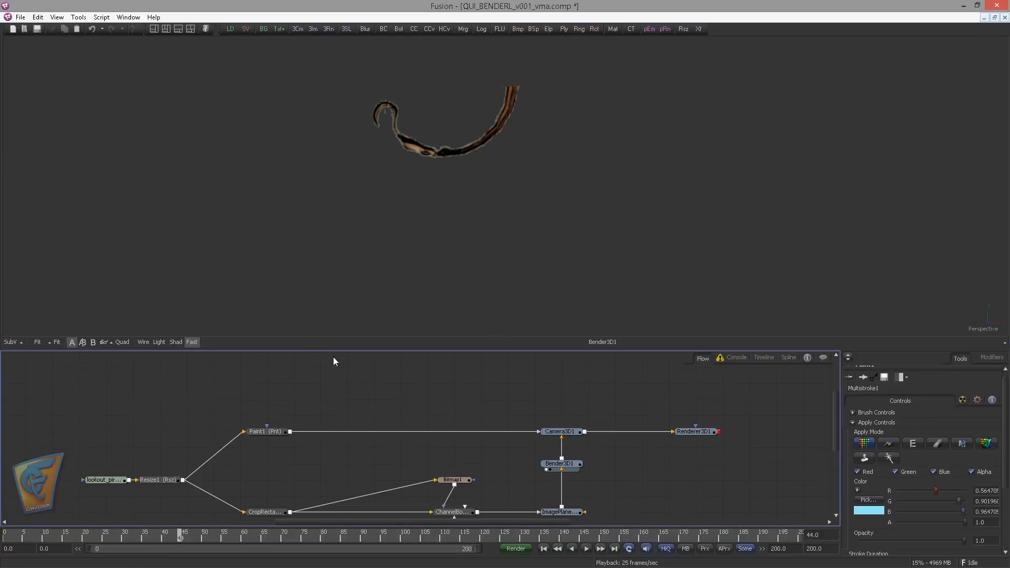
{"action": "left_click_drag", "start_coordinate": [281, 428], "coordinate": [402, 251]}
{"action": "mouse_move", "coordinate": [268, 442]}
{"action": "left_mouse_down"}
{"action": "mouse_move", "coordinate": [293, 346]}
{"action": "mouse_move", "coordinate": [430, 338]}
{"action": "left_mouse_up"}
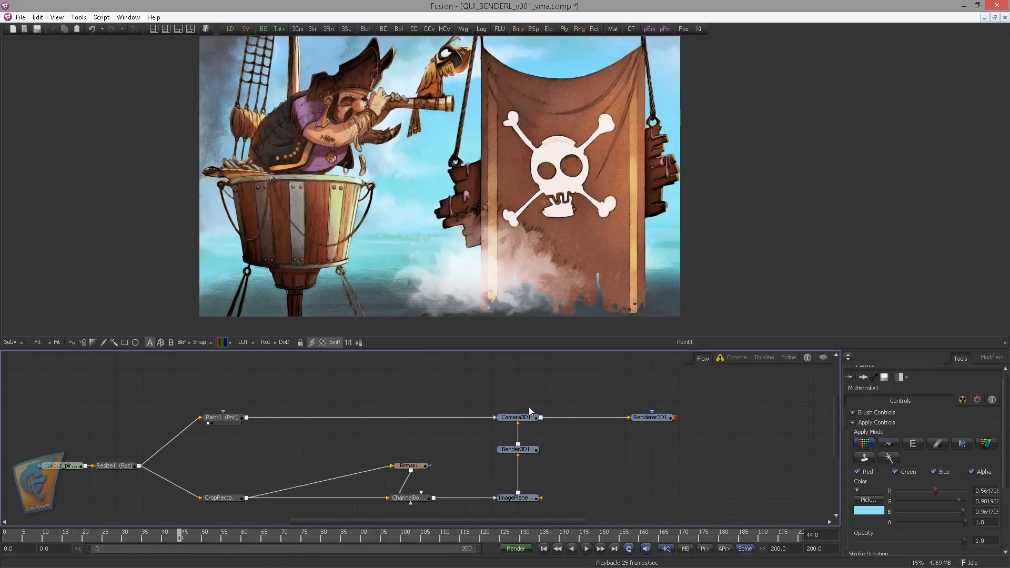
Examine Camera3D1's image plane settings and output, play the Renderer3D1 animation and return to the first frame
{"action": "left_click", "coordinate": [518, 418]}
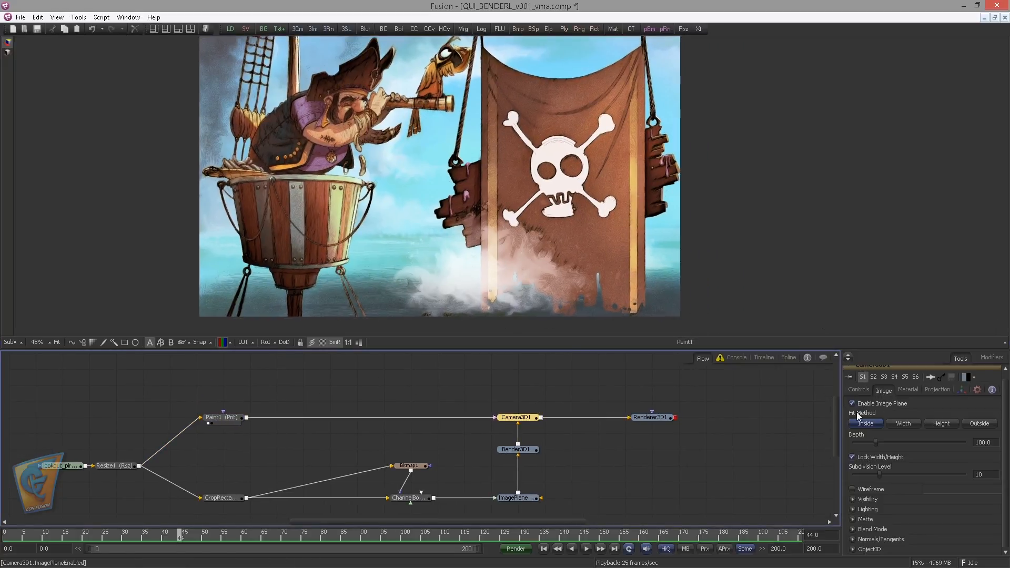
{"action": "left_click_drag", "start_coordinate": [532, 419], "coordinate": [470, 286]}
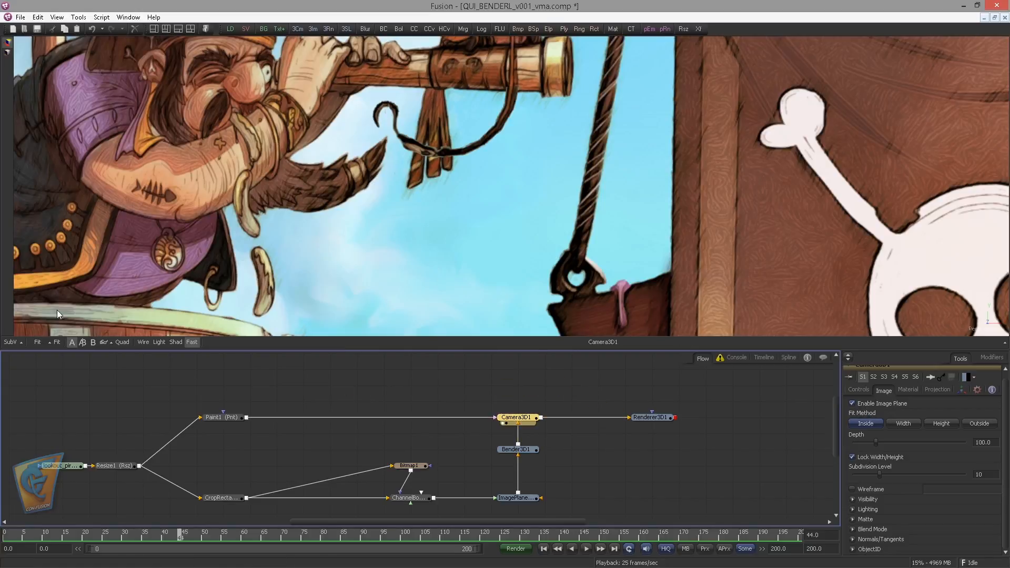
{"action": "left_click_drag", "start_coordinate": [934, 315], "coordinate": [447, 217]}
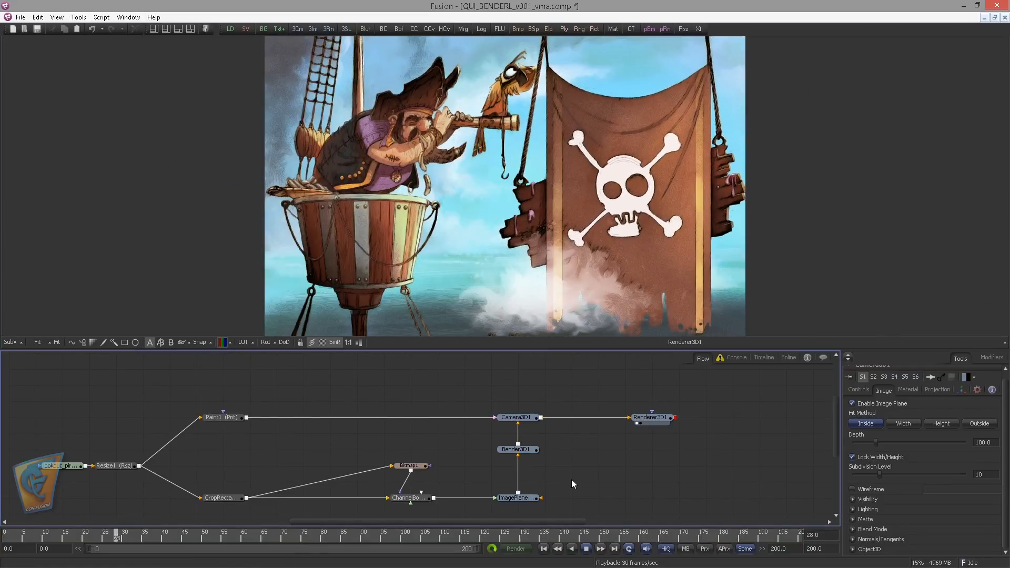
{"action": "left_click", "coordinate": [586, 549]}
{"action": "left_click", "coordinate": [543, 548]}
{"action": "left_click_drag", "start_coordinate": [558, 427], "coordinate": [590, 411]}
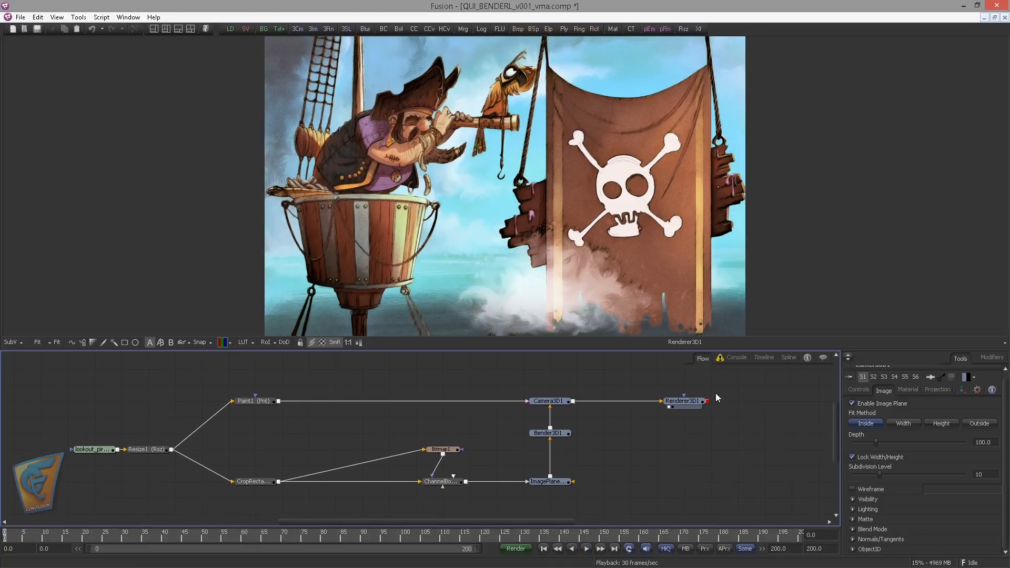
Delete every node after Resize1 and show Resize1 in the viewer
{"action": "left_click_drag", "start_coordinate": [752, 389], "coordinate": [245, 482]}
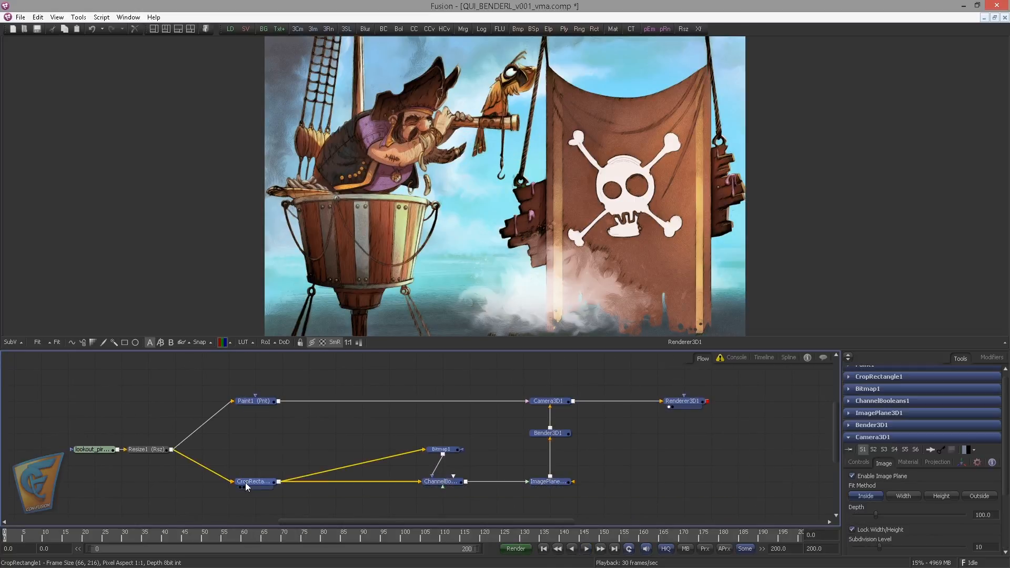
{"action": "key", "text": "Delete"}
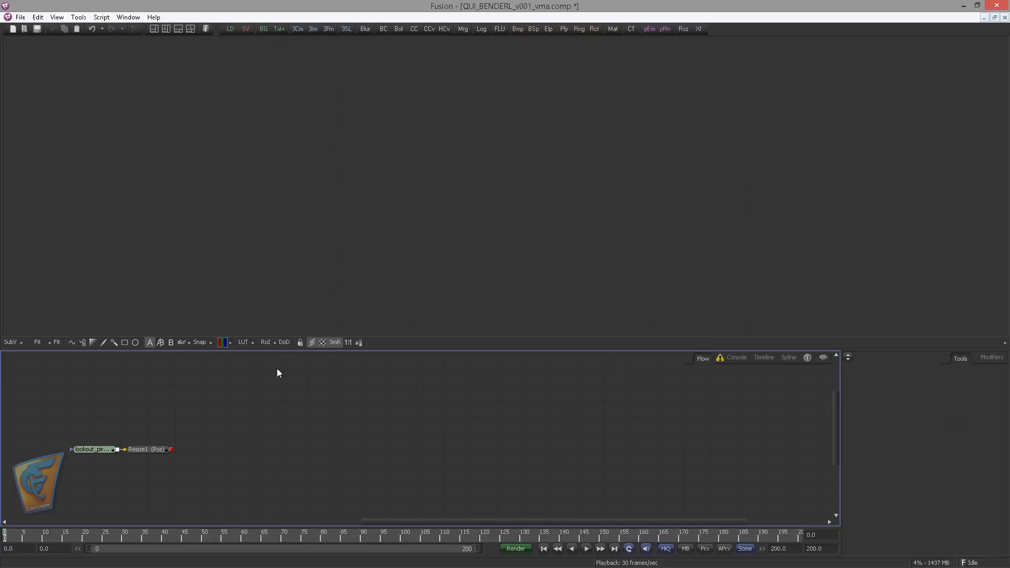
{"action": "left_click_drag", "start_coordinate": [156, 453], "coordinate": [305, 210]}
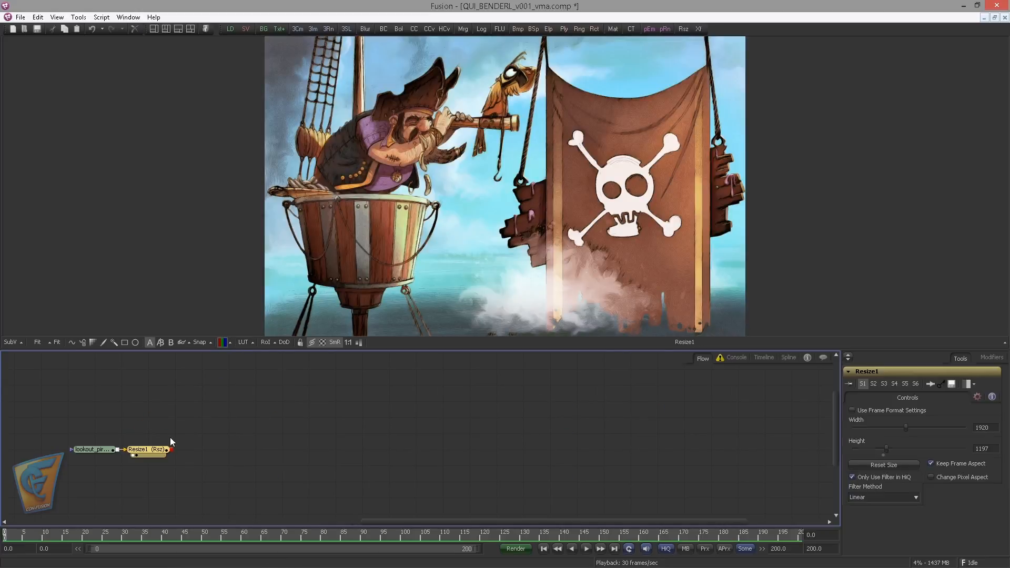
Add a Paint node after Resize1, place it on an upper branch of the flow and enlarge its controls area
{"action": "key", "text": "ctrl+space"}
{"action": "type", "text": "pain"}
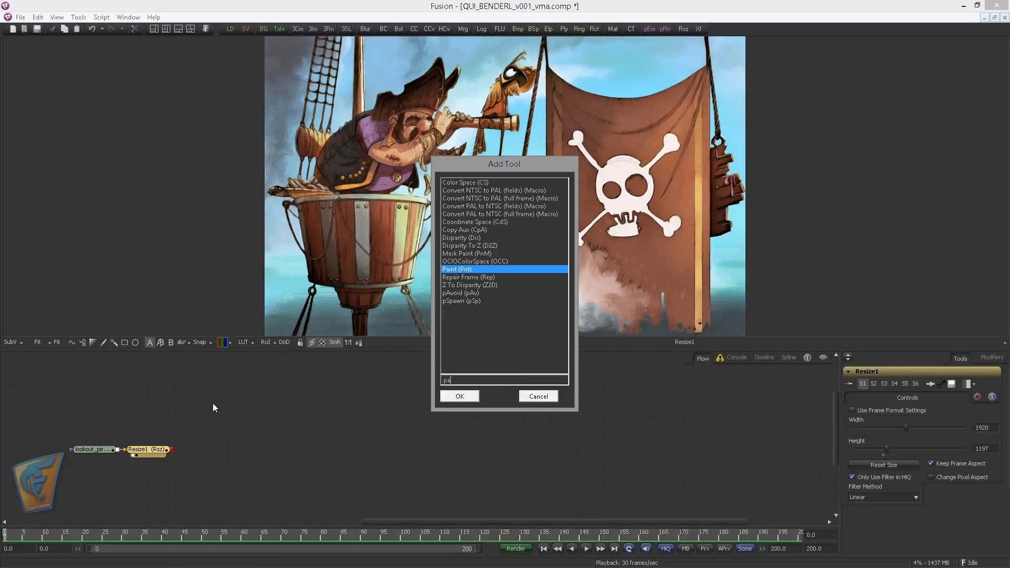
{"action": "key", "text": "Return"}
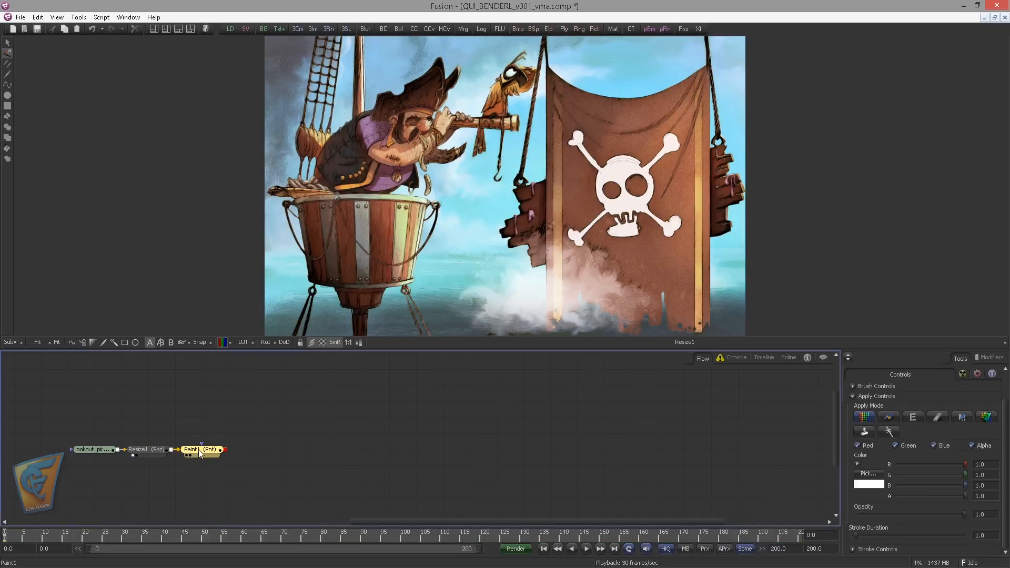
{"action": "left_click_drag", "start_coordinate": [197, 452], "coordinate": [251, 406]}
{"action": "left_click", "coordinate": [848, 357]}
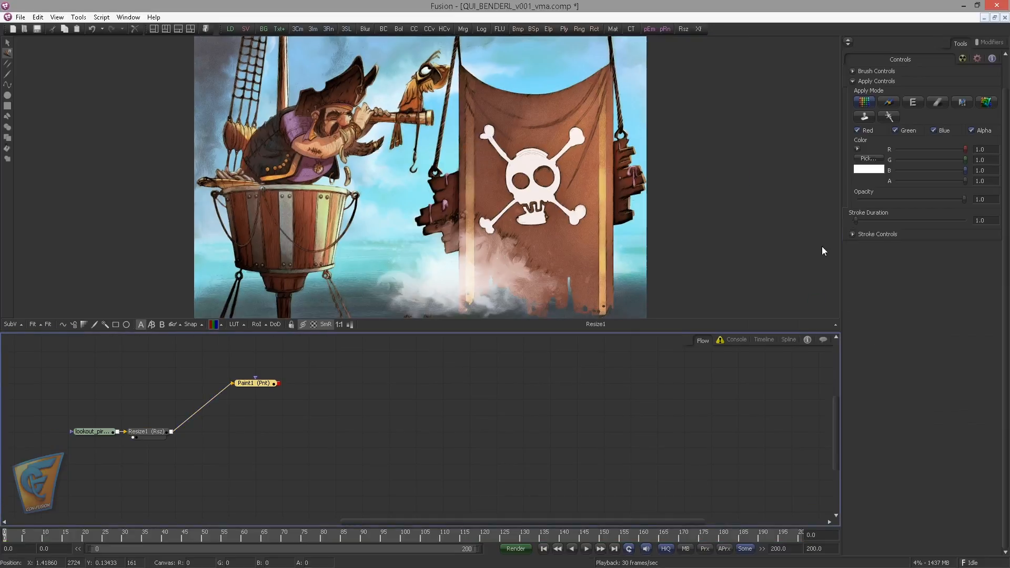
Set the paint stroke duration to 201 frames
{"action": "left_click_drag", "start_coordinate": [461, 238], "coordinate": [478, 230]}
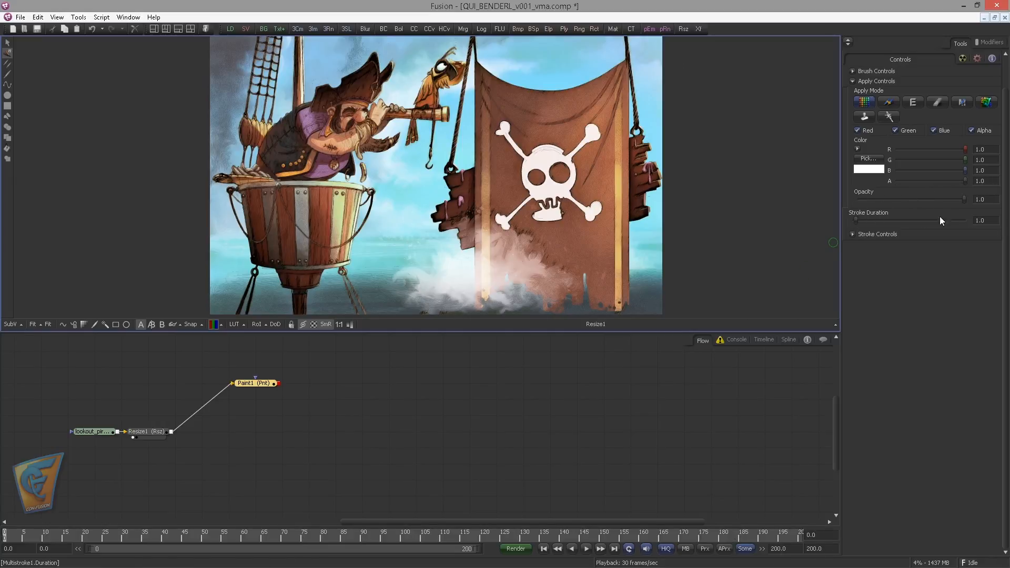
{"action": "left_click", "coordinate": [980, 220]}
{"action": "type", "text": "201"}
{"action": "key", "text": "Return"}
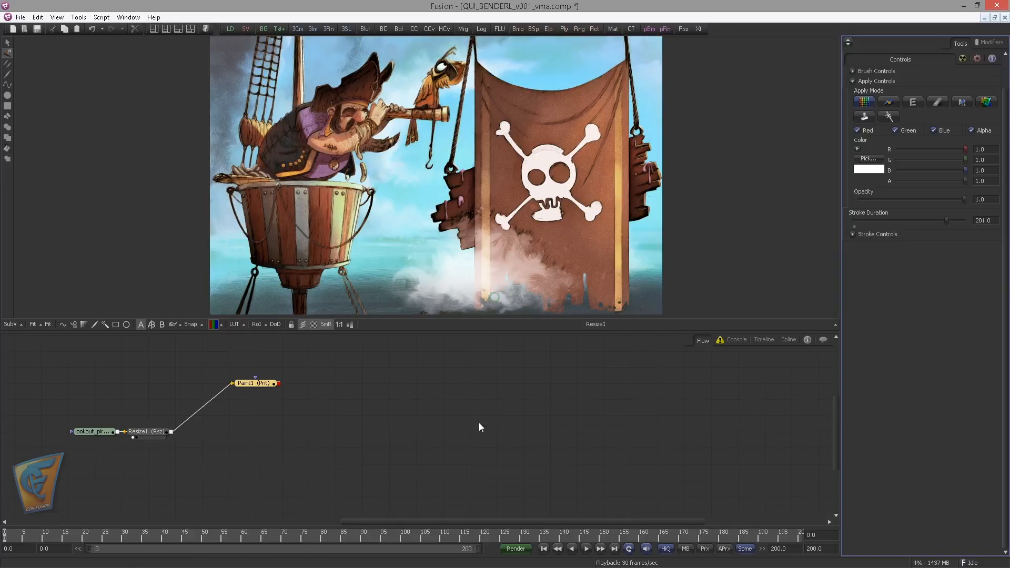
Show Paint1 in the viewer and paint out the hook below the spyglass with blue colors picked from the surrounding sky
{"action": "left_click", "coordinate": [253, 383]}
{"action": "key", "text": "1"}
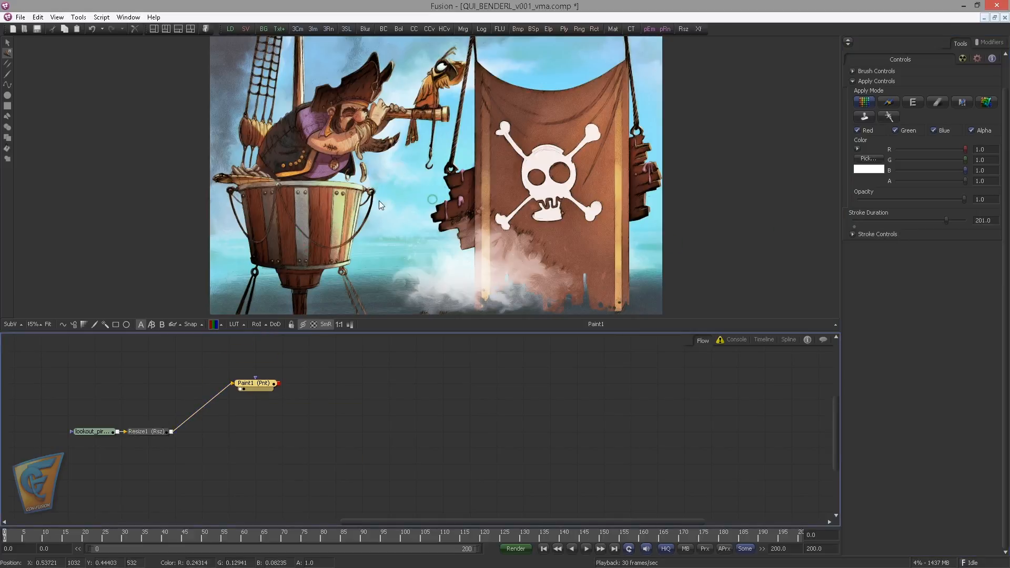
{"action": "scroll", "coordinate": [447, 251], "scroll_direction": "up", "scroll_amount": 4}
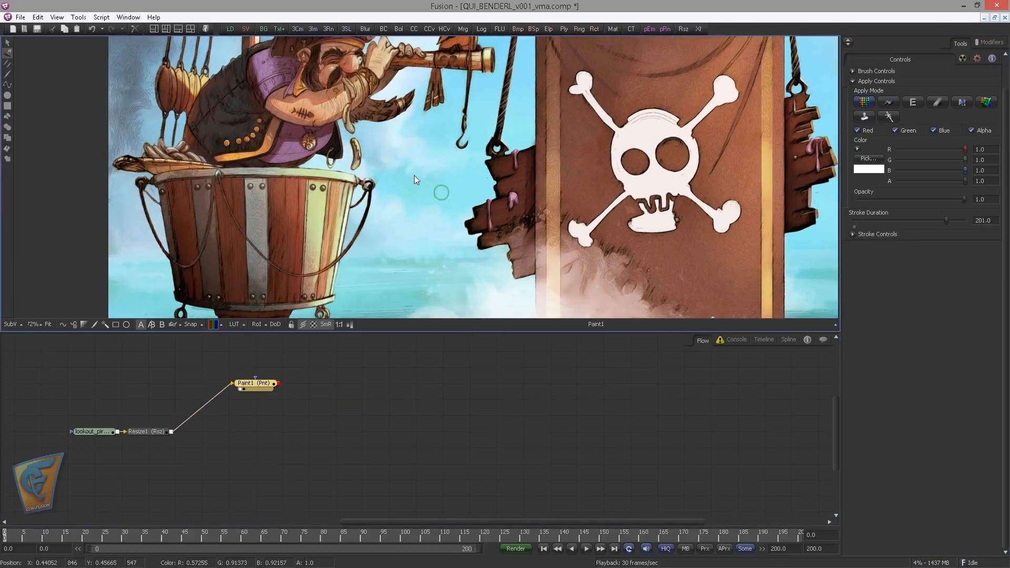
{"action": "left_click_drag", "start_coordinate": [415, 175], "coordinate": [379, 232]}
{"action": "scroll", "coordinate": [377, 235], "scroll_direction": "up", "scroll_amount": 4}
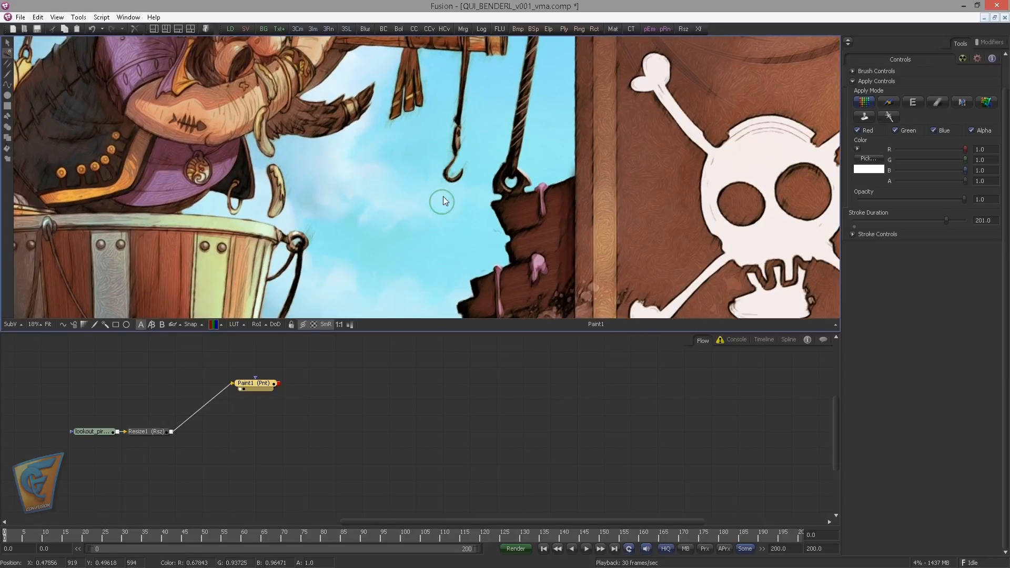
{"action": "left_click_drag", "start_coordinate": [472, 157], "coordinate": [443, 176]}
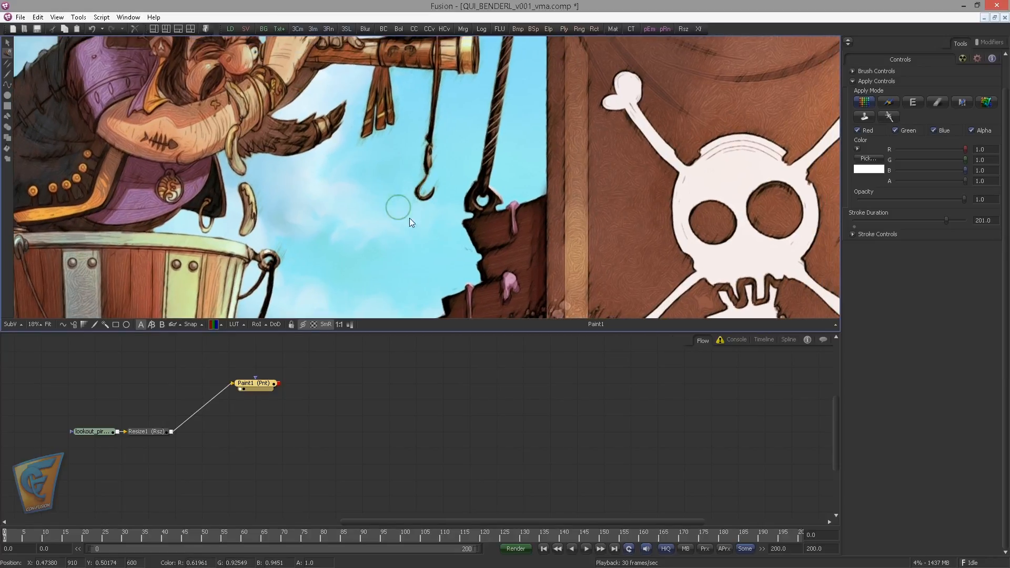
{"action": "left_click_drag", "start_coordinate": [409, 218], "coordinate": [407, 225]}
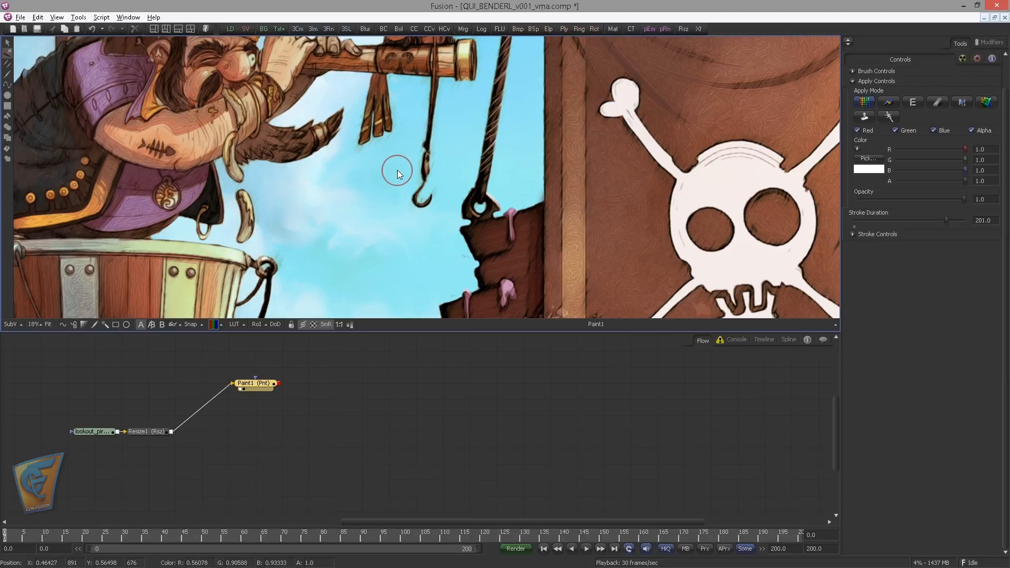
{"action": "key", "text": "p"}
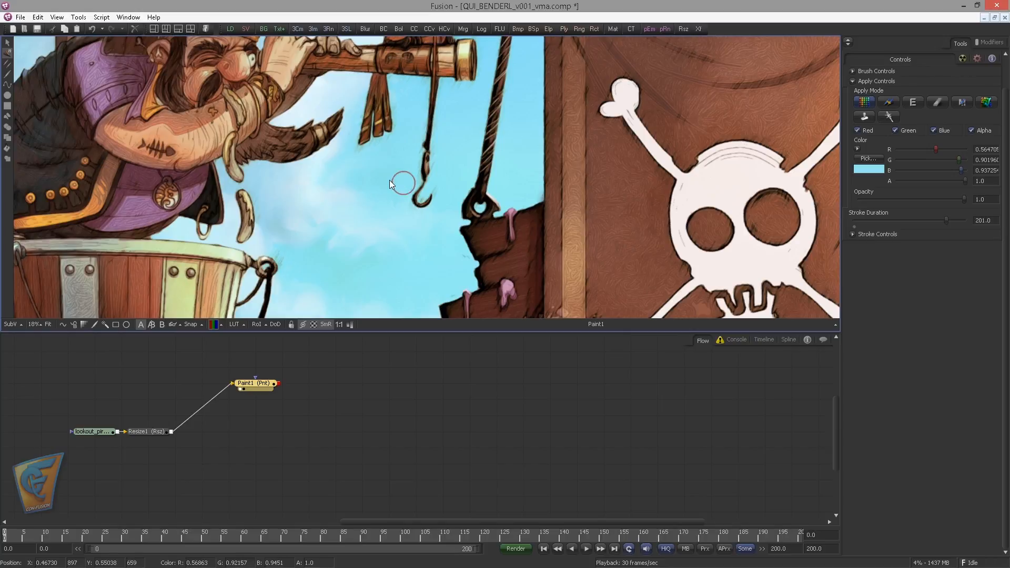
{"action": "key", "text": "p"}
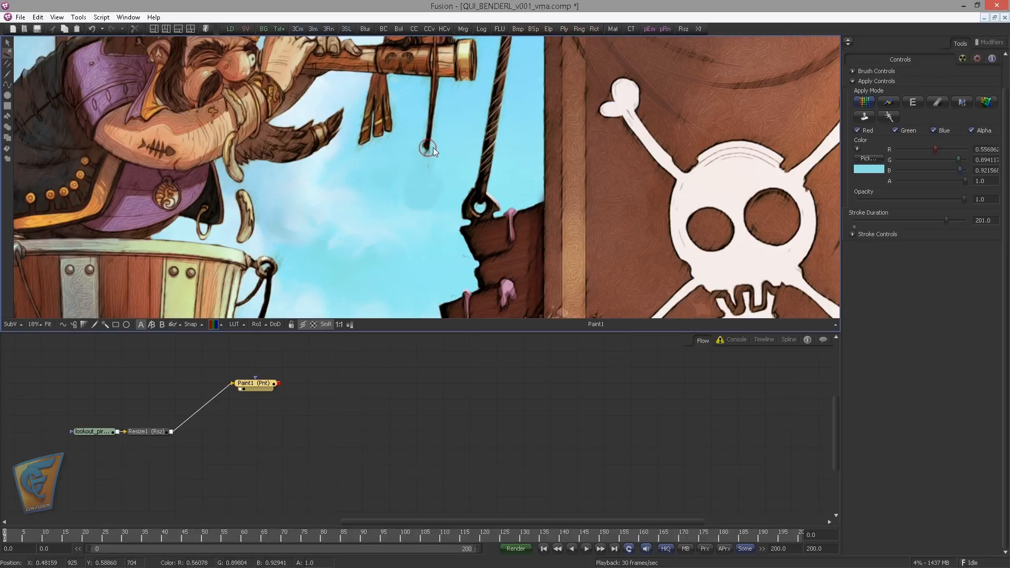
Paint out the remaining hook rope up to the spyglass with the picked sky color, adjusting the brush size
{"action": "left_click_drag", "start_coordinate": [429, 167], "coordinate": [424, 128]}
{"action": "key", "text": "p"}
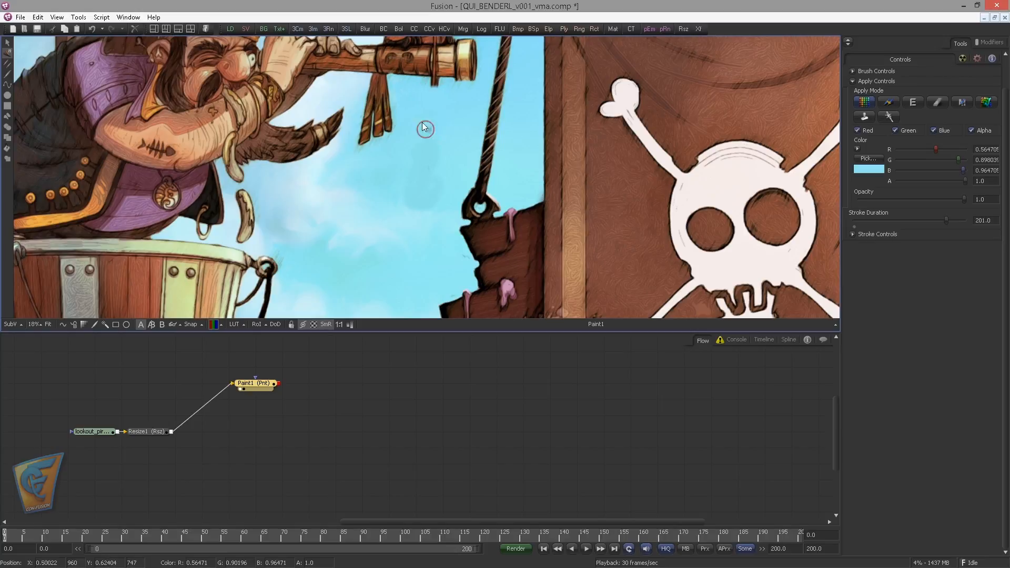
{"action": "scroll", "coordinate": [385, 200], "scroll_direction": "up", "scroll_amount": 5}
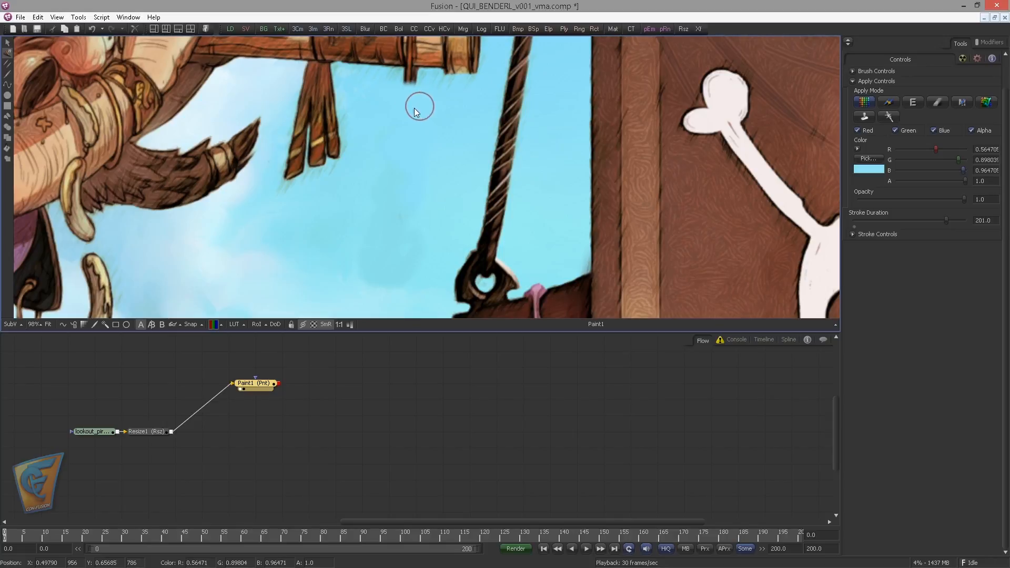
{"action": "left_click_drag", "start_coordinate": [412, 109], "coordinate": [403, 84]}
{"action": "left_click_drag", "start_coordinate": [428, 155], "coordinate": [444, 138]}
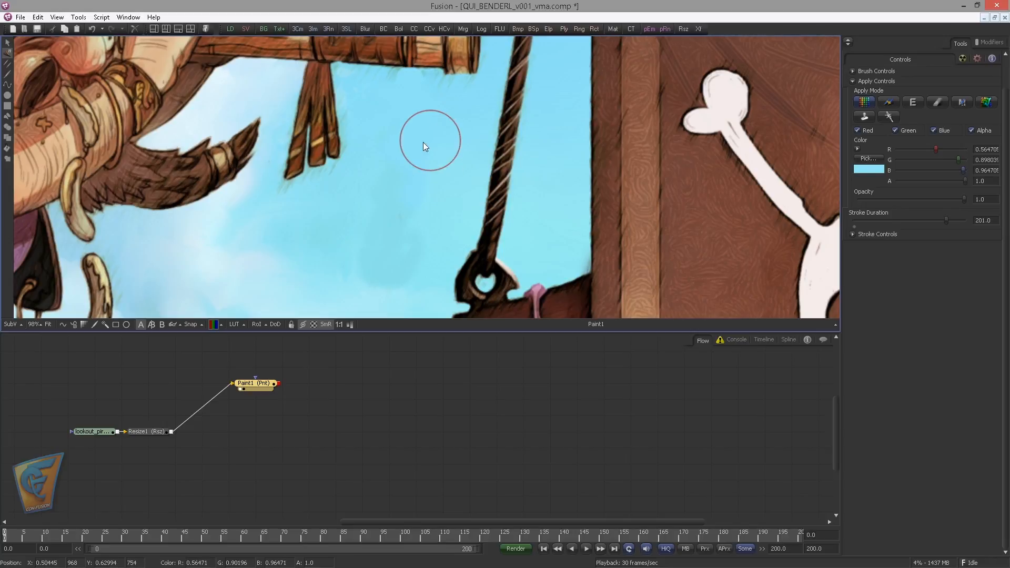
Blend the repainted sky between the spyglass tassels and the plank's rope with more strokes in blues picked from the surrounding sky
{"action": "left_click_drag", "start_coordinate": [409, 139], "coordinate": [428, 142]}
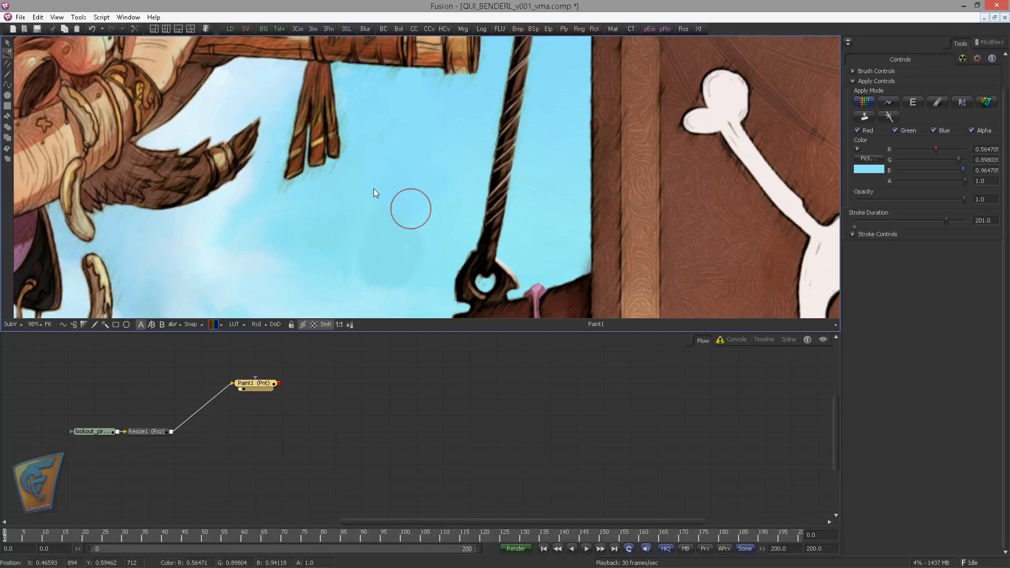
{"action": "left_click_drag", "start_coordinate": [431, 218], "coordinate": [381, 214]}
{"action": "left_click", "coordinate": [428, 230], "text": "alt"}
{"action": "mouse_move", "coordinate": [425, 229]}
{"action": "left_mouse_down"}
{"action": "mouse_move", "coordinate": [377, 219]}
{"action": "mouse_move", "coordinate": [373, 236]}
{"action": "mouse_move", "coordinate": [421, 248]}
{"action": "mouse_move", "coordinate": [416, 265]}
{"action": "mouse_move", "coordinate": [414, 197]}
{"action": "left_mouse_up"}
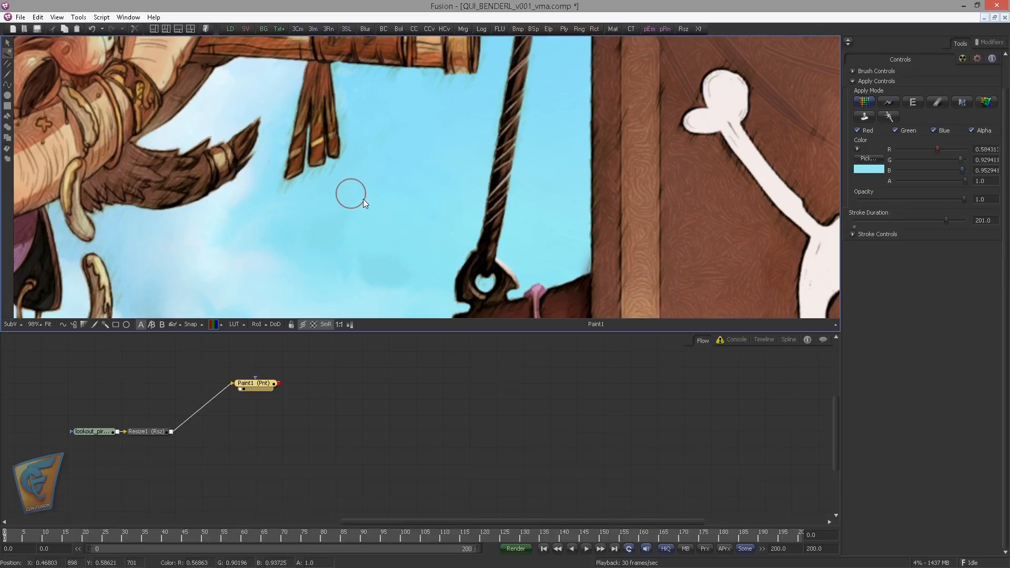
{"action": "mouse_move", "coordinate": [336, 212]}
{"action": "left_mouse_down"}
{"action": "mouse_move", "coordinate": [340, 194]}
{"action": "mouse_move", "coordinate": [330, 209]}
{"action": "left_mouse_up"}
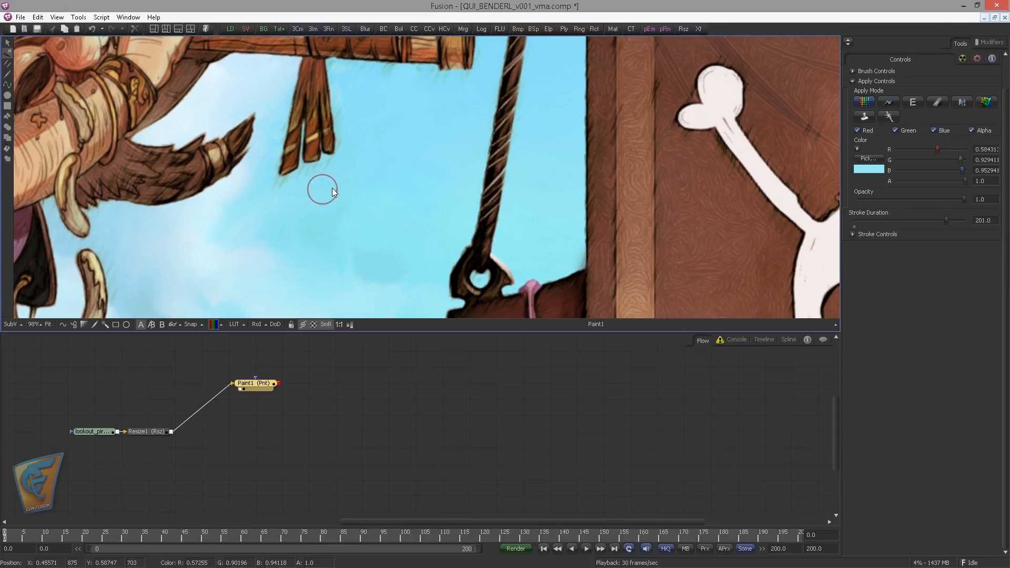
Inspect the painted sky area in the red channel for leftover traces, then return the viewer to full color
{"action": "key", "text": "r"}
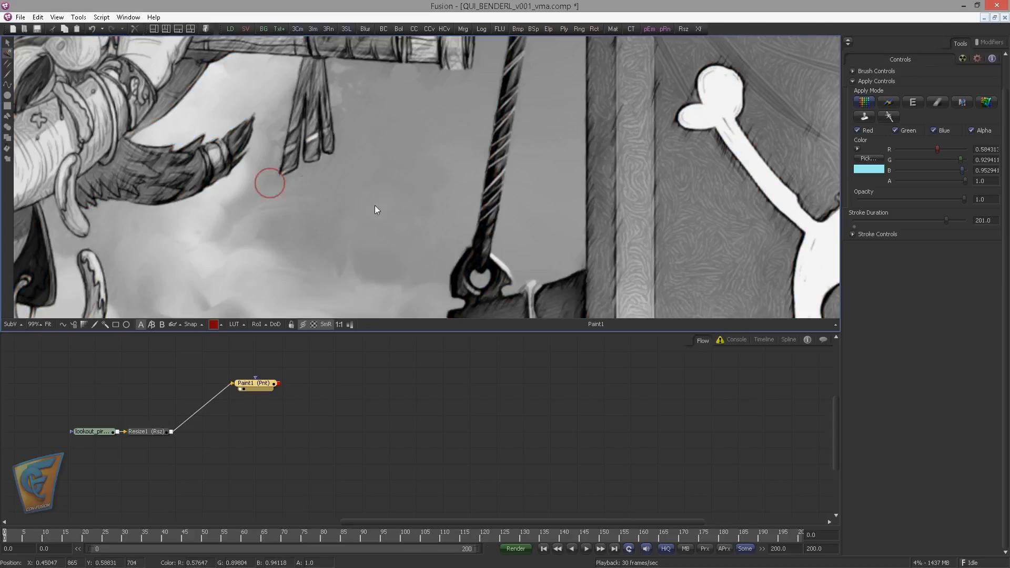
{"action": "left_click_drag", "start_coordinate": [380, 195], "coordinate": [381, 185]}
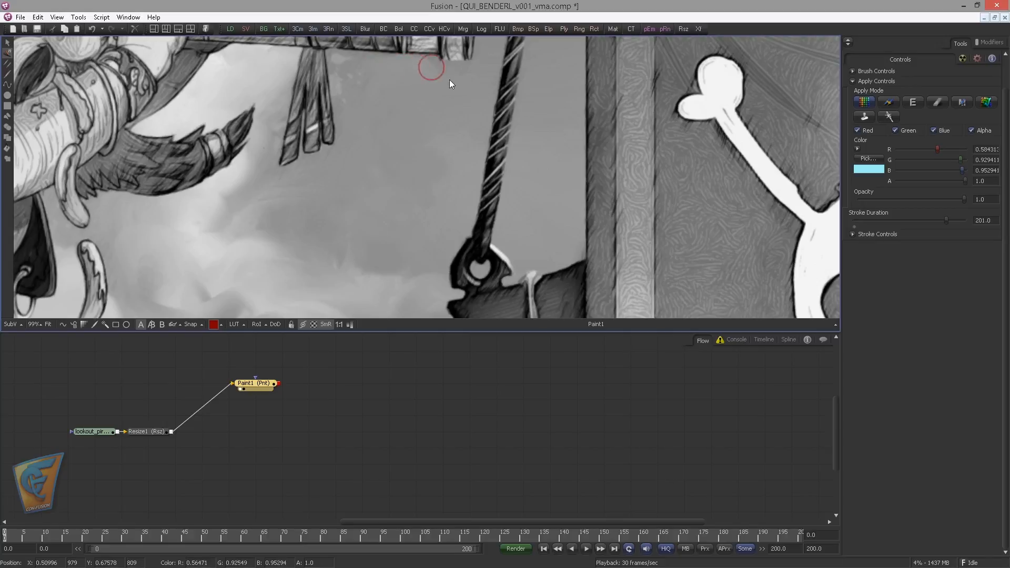
{"action": "scroll", "coordinate": [386, 175], "scroll_direction": "down", "scroll_amount": 5}
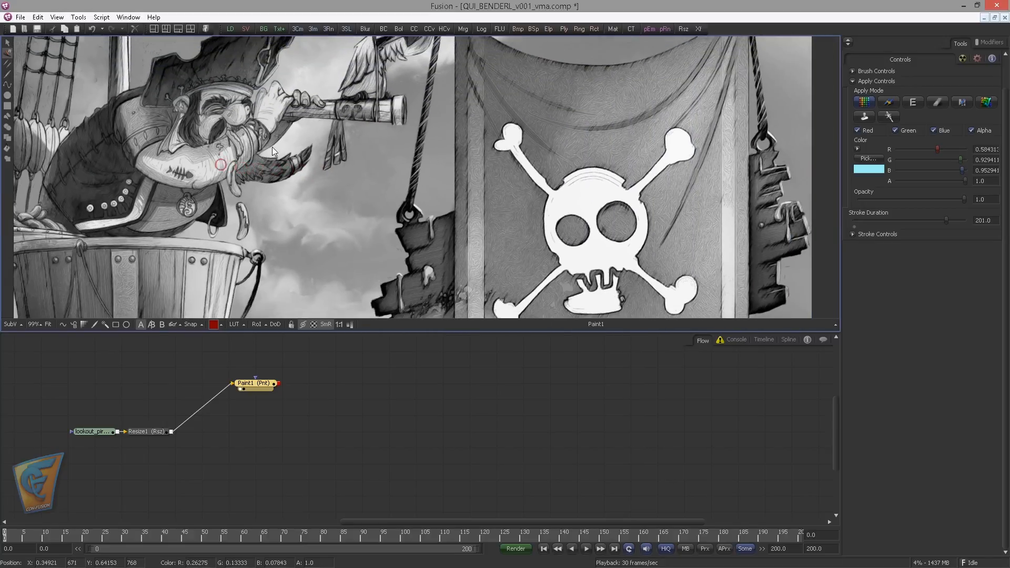
{"action": "key", "text": "c"}
{"action": "left_click_drag", "start_coordinate": [388, 173], "coordinate": [412, 160]}
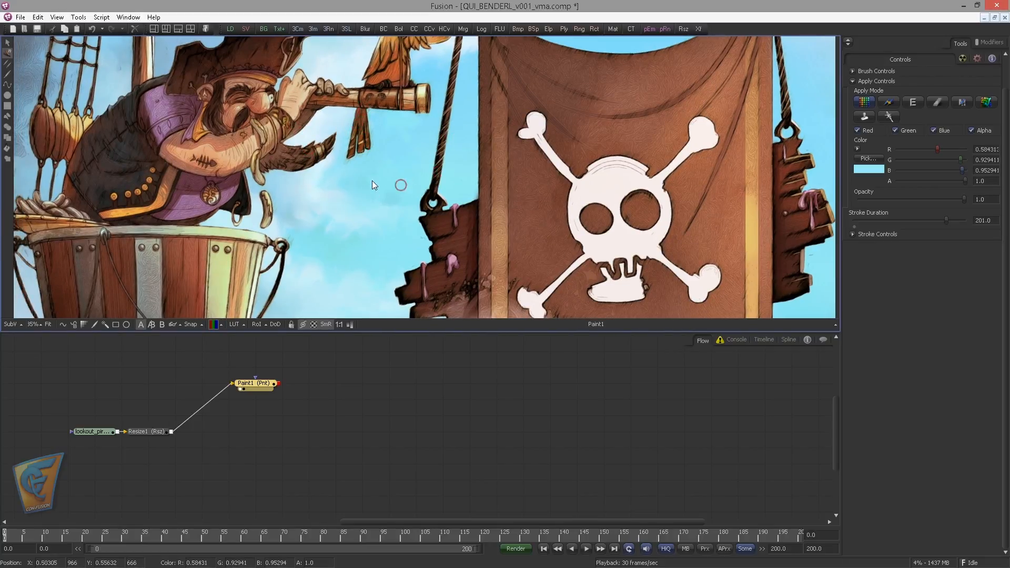
Move the Paint1 node slightly higher and farther away from Resize1 in the flow
{"action": "scroll", "coordinate": [371, 181], "scroll_direction": "down", "scroll_amount": 5}
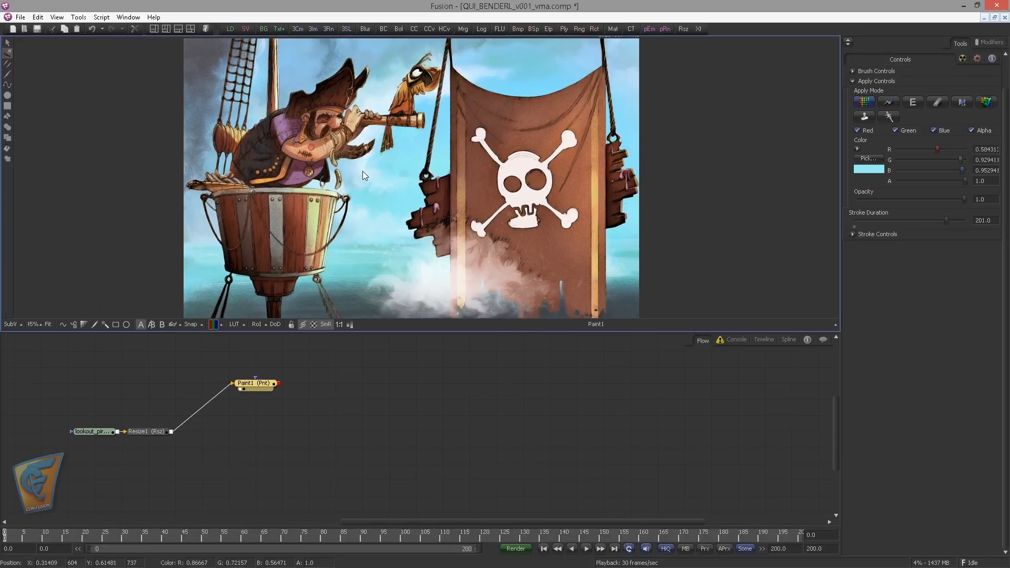
{"action": "left_click_drag", "start_coordinate": [363, 172], "coordinate": [367, 165]}
{"action": "mouse_move", "coordinate": [271, 384]}
{"action": "left_mouse_down"}
{"action": "mouse_move", "coordinate": [302, 377]}
{"action": "mouse_move", "coordinate": [302, 366]}
{"action": "mouse_move", "coordinate": [269, 371]}
{"action": "mouse_move", "coordinate": [287, 368]}
{"action": "left_mouse_up"}
{"action": "left_click", "coordinate": [282, 369]}
{"action": "left_click_drag", "start_coordinate": [397, 398], "coordinate": [466, 394]}
{"action": "left_click_drag", "start_coordinate": [411, 413], "coordinate": [429, 406]}
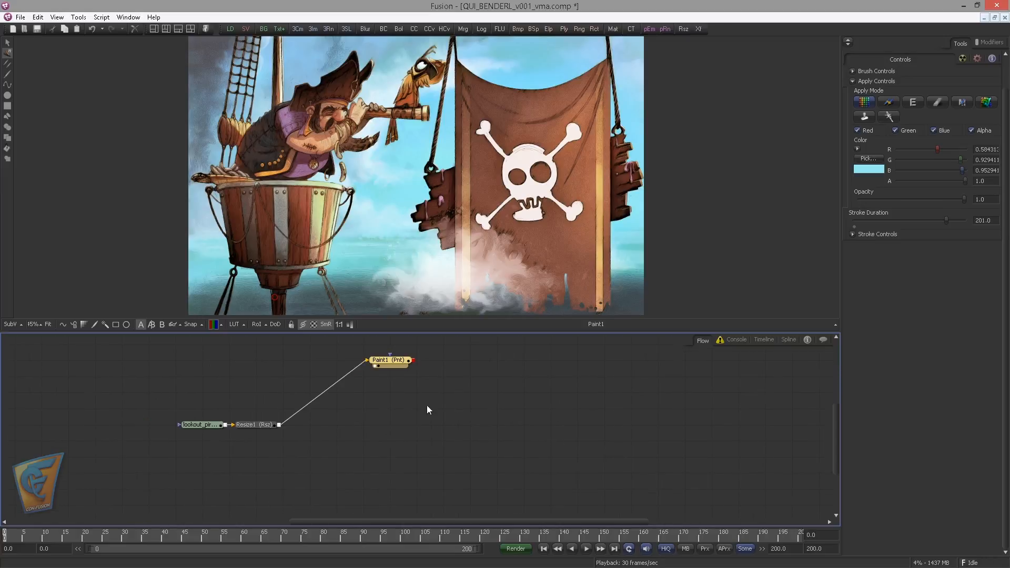
Show Resize1 in the viewer and add a Crop Rectangle node to its output
{"action": "key", "text": "1"}
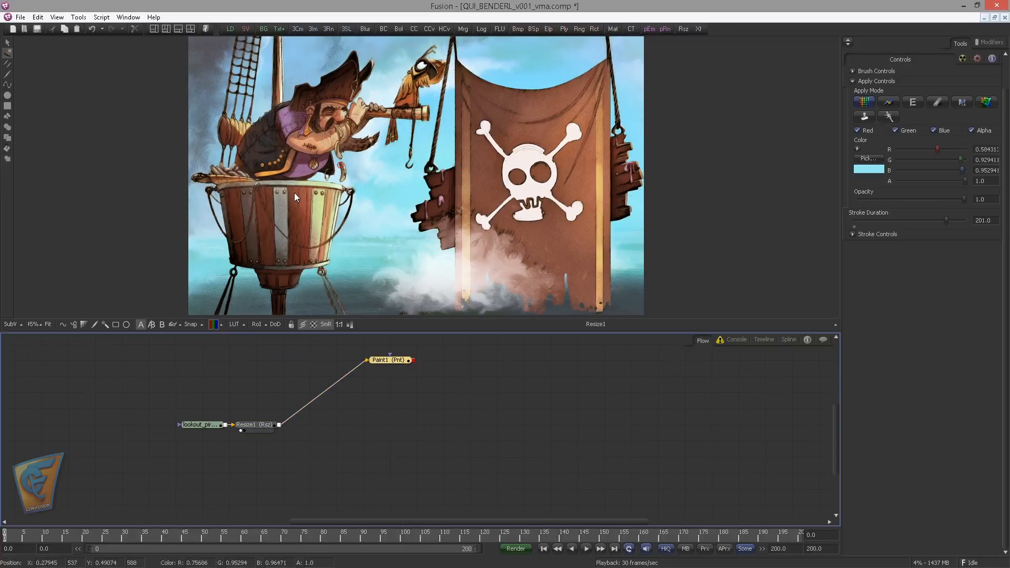
{"action": "left_click_drag", "start_coordinate": [354, 190], "coordinate": [363, 241]}
{"action": "scroll", "coordinate": [391, 204], "scroll_direction": "up", "scroll_amount": 3}
{"action": "left_click_drag", "start_coordinate": [428, 201], "coordinate": [396, 190]}
{"action": "key", "text": "ctrl+space"}
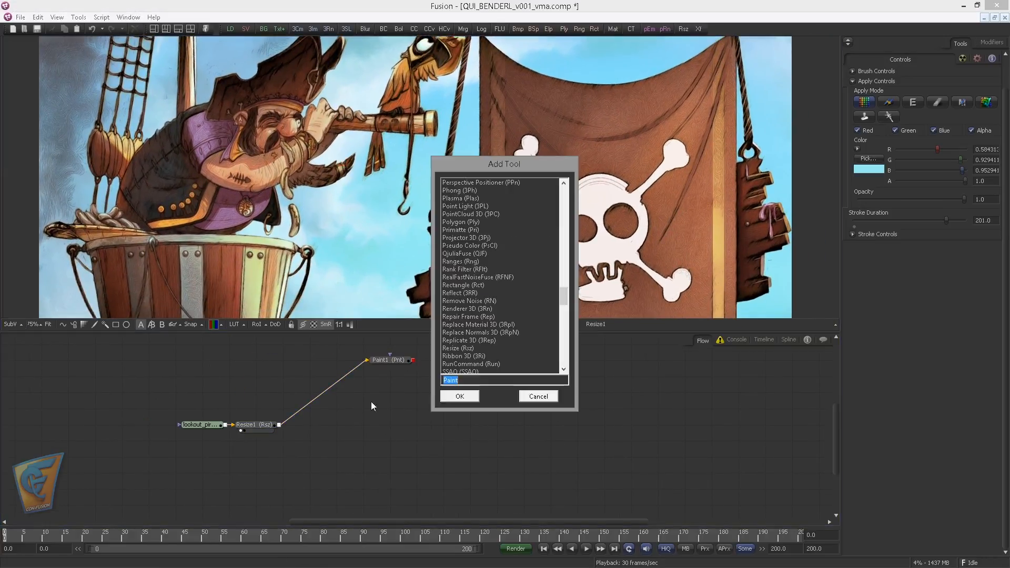
{"action": "type", "text": "cro"}
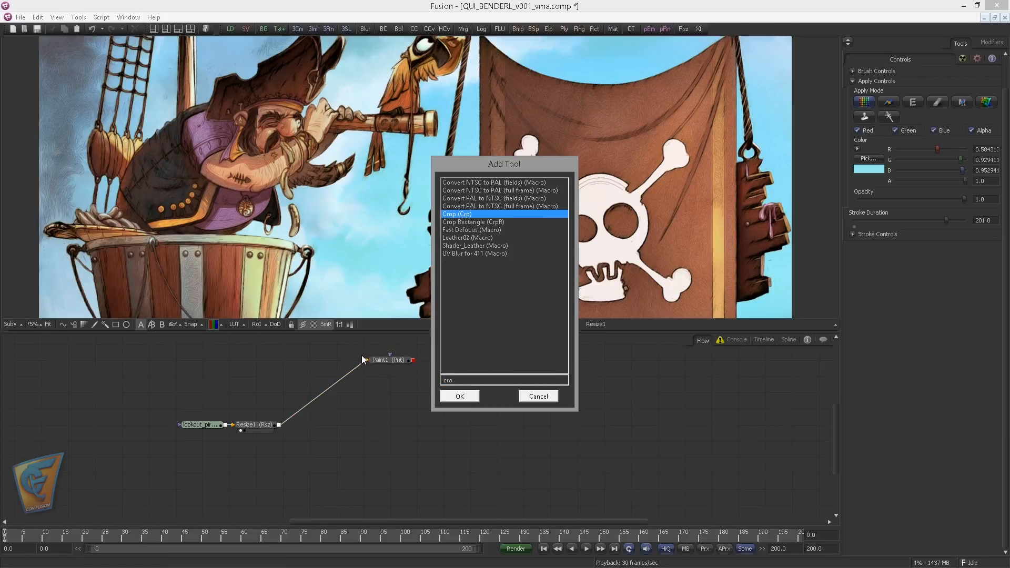
{"action": "key", "text": "Down"}
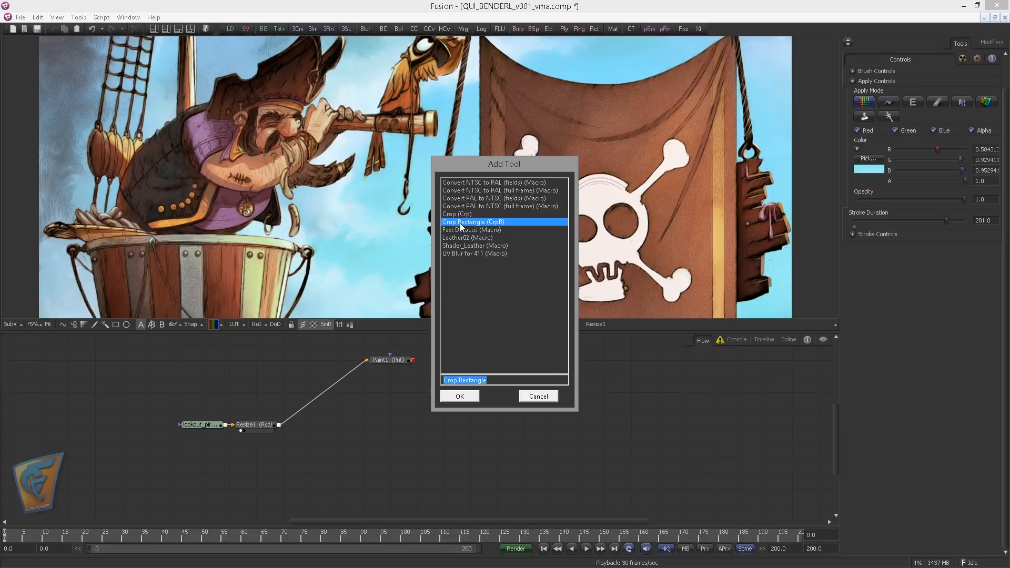
{"action": "key", "text": "Return"}
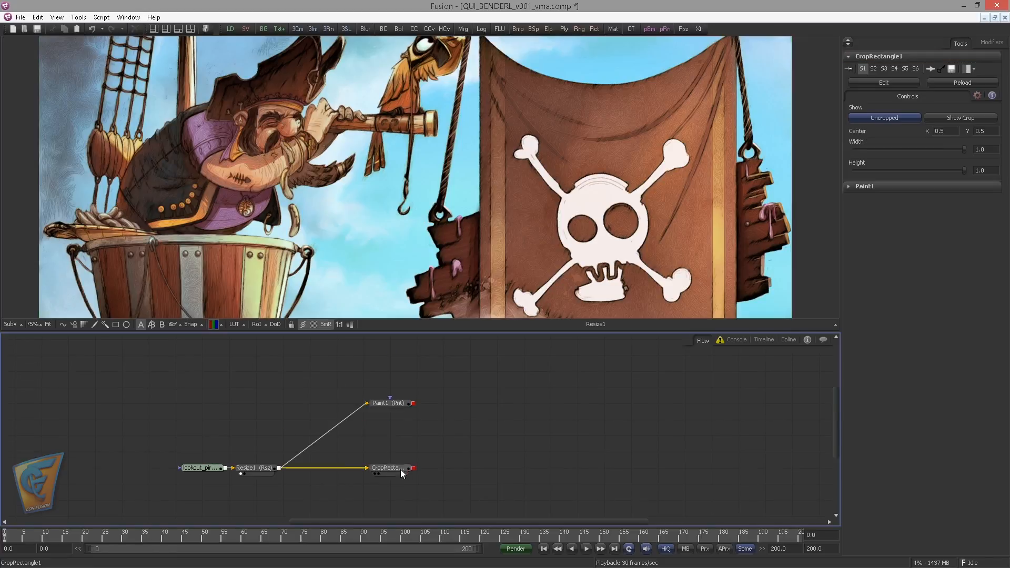
View CropRectangle1, shrink its rectangle around the hook to about 0.036 wide and 0.185 high, and show the cropped result
{"action": "key", "text": "1"}
{"action": "scroll", "coordinate": [440, 170], "scroll_direction": "down", "scroll_amount": 5}
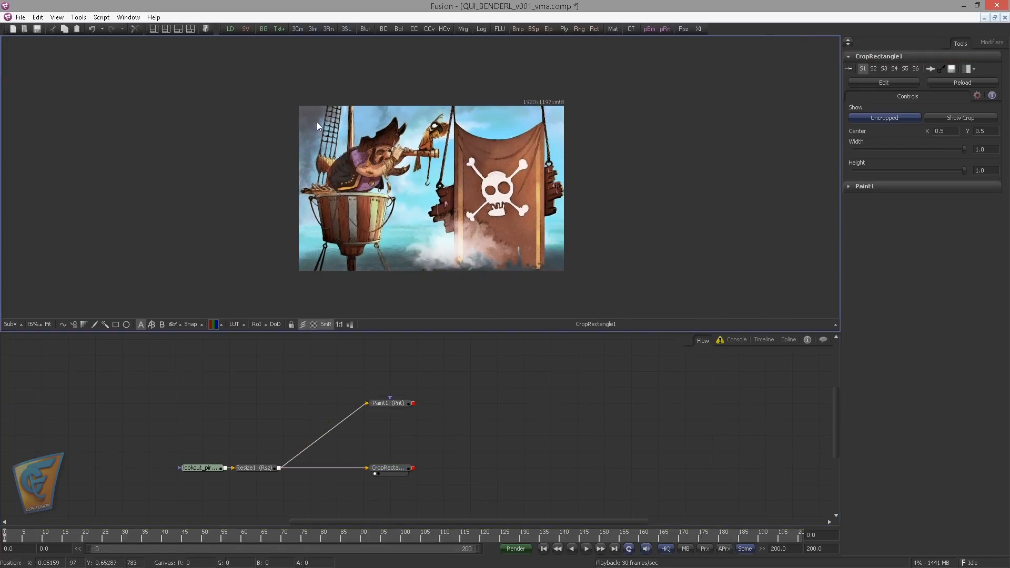
{"action": "left_click", "coordinate": [409, 472]}
{"action": "left_click_drag", "start_coordinate": [565, 270], "coordinate": [450, 143]}
{"action": "scroll", "coordinate": [416, 189], "scroll_direction": "up", "scroll_amount": 5}
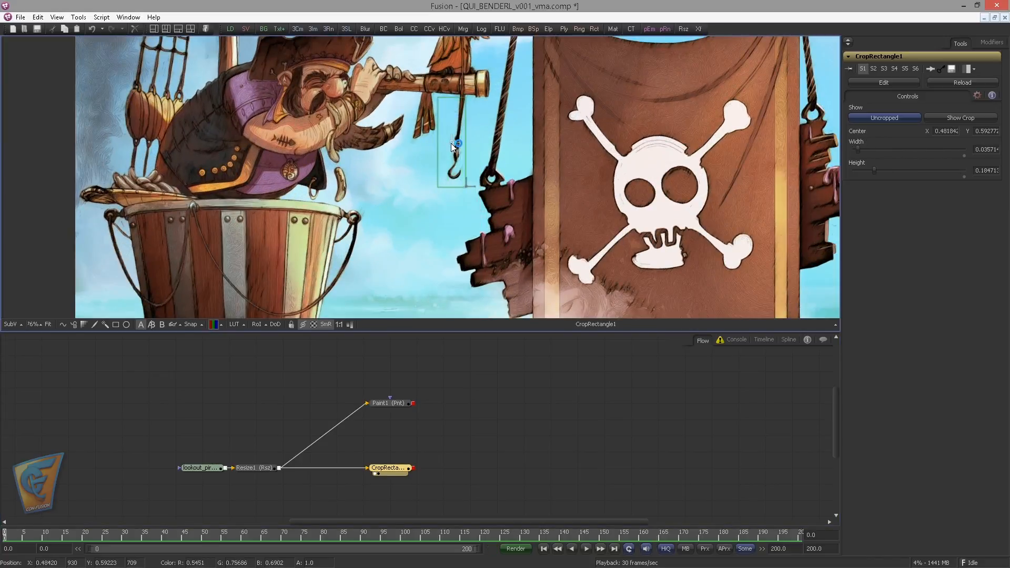
{"action": "scroll", "coordinate": [450, 143], "scroll_direction": "up", "scroll_amount": 3}
{"action": "left_click_drag", "start_coordinate": [503, 172], "coordinate": [498, 173]}
{"action": "left_click", "coordinate": [961, 117]}
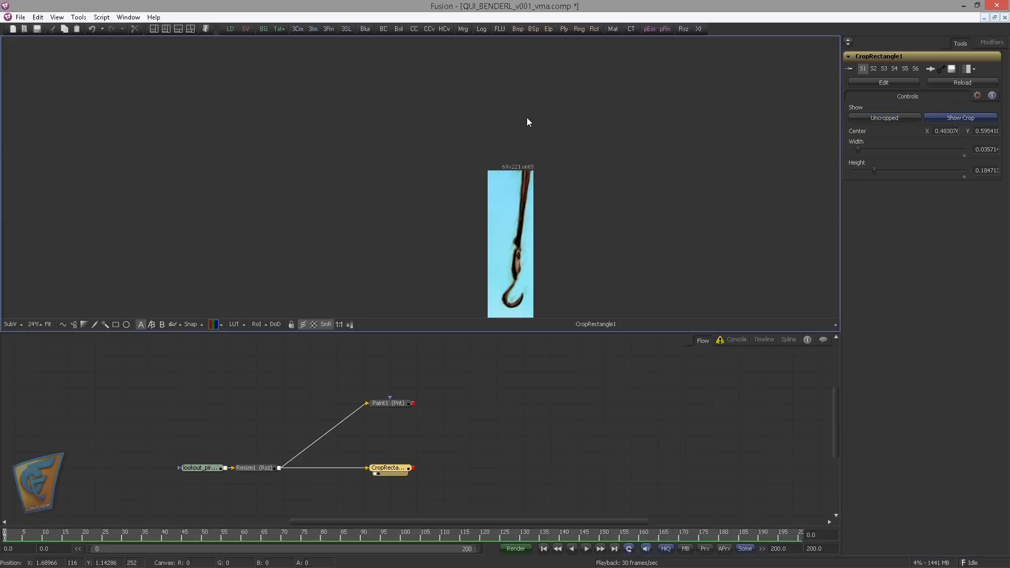
{"action": "left_click_drag", "start_coordinate": [527, 119], "coordinate": [494, 88]}
Add a Crop node below CropRectangle1, feed it from Resize1 and show it in the viewer
{"action": "left_click_drag", "start_coordinate": [502, 376], "coordinate": [566, 306]}
{"action": "left_click", "coordinate": [482, 426]}
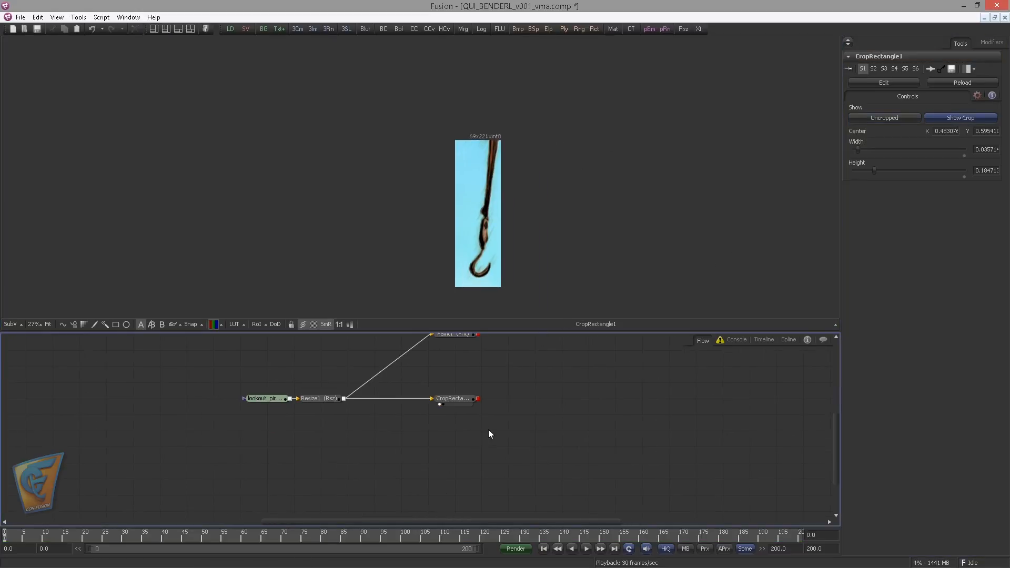
{"action": "key", "text": "ctrl+space"}
{"action": "type", "text": "crop"}
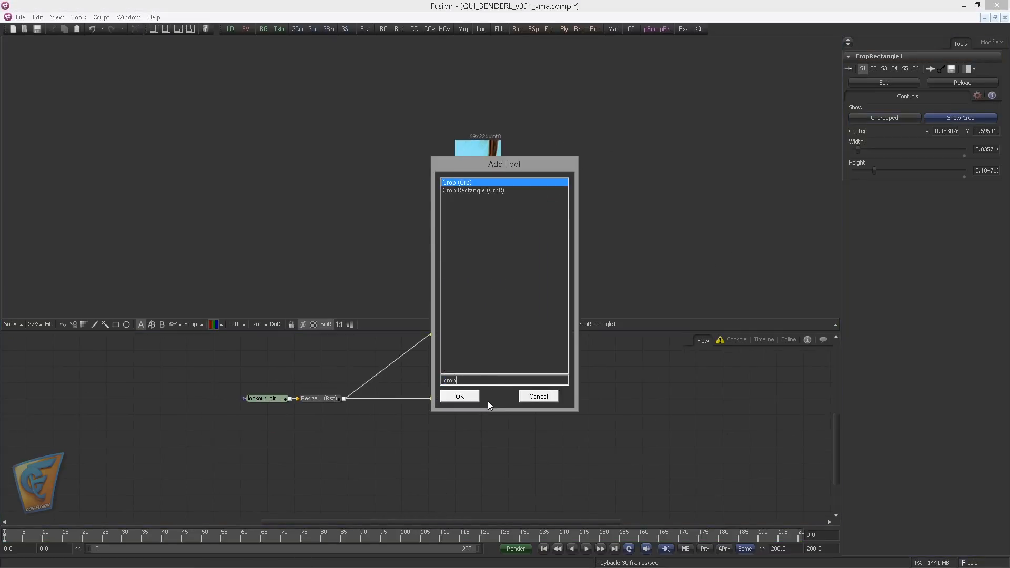
{"action": "key", "text": "Return"}
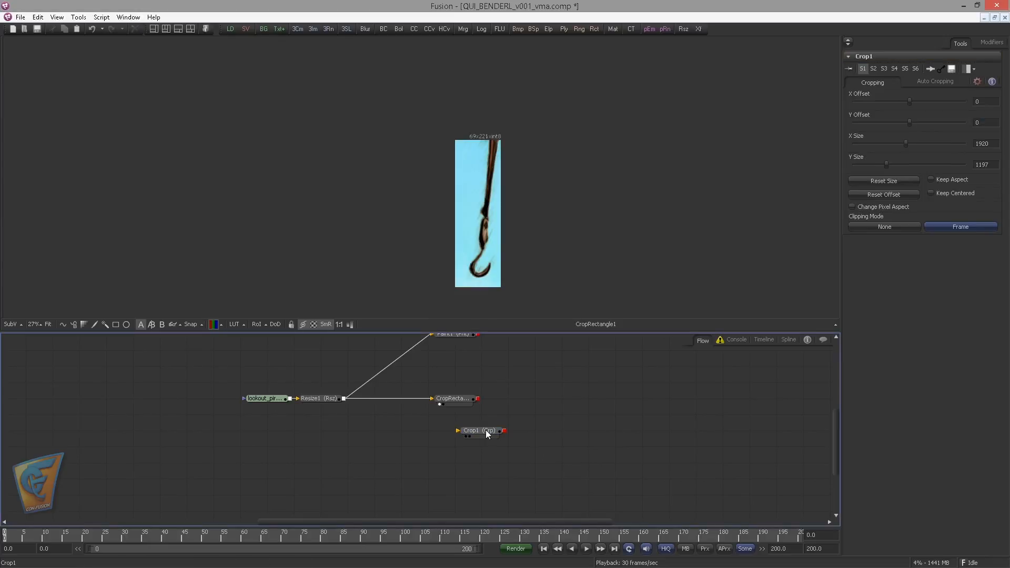
{"action": "left_click_drag", "start_coordinate": [488, 434], "coordinate": [464, 433]}
{"action": "left_click_drag", "start_coordinate": [343, 399], "coordinate": [446, 434]}
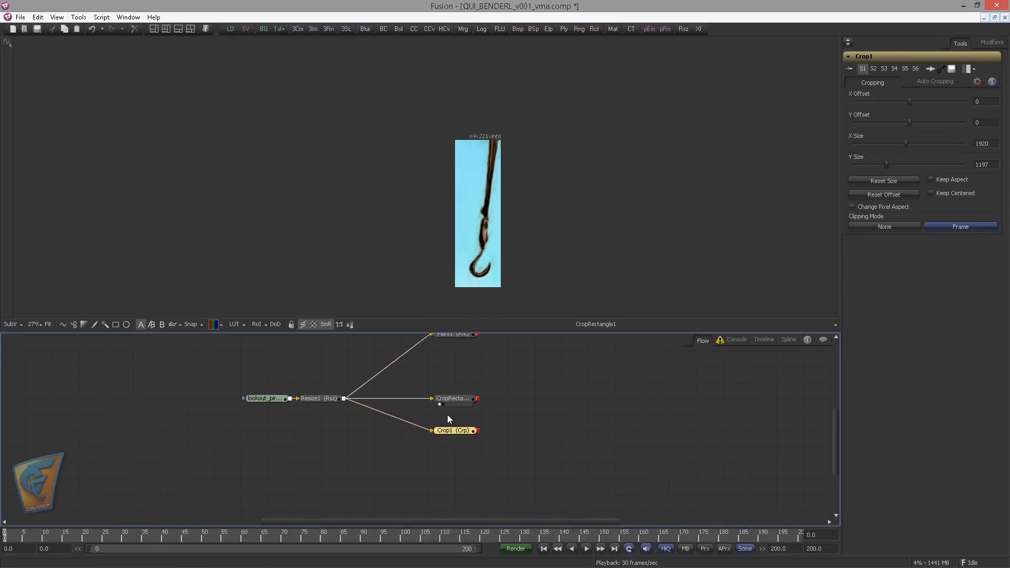
{"action": "left_click", "coordinate": [448, 415]}
{"action": "left_click", "coordinate": [440, 436]}
{"action": "scroll", "coordinate": [494, 213], "scroll_direction": "down", "scroll_amount": 2}
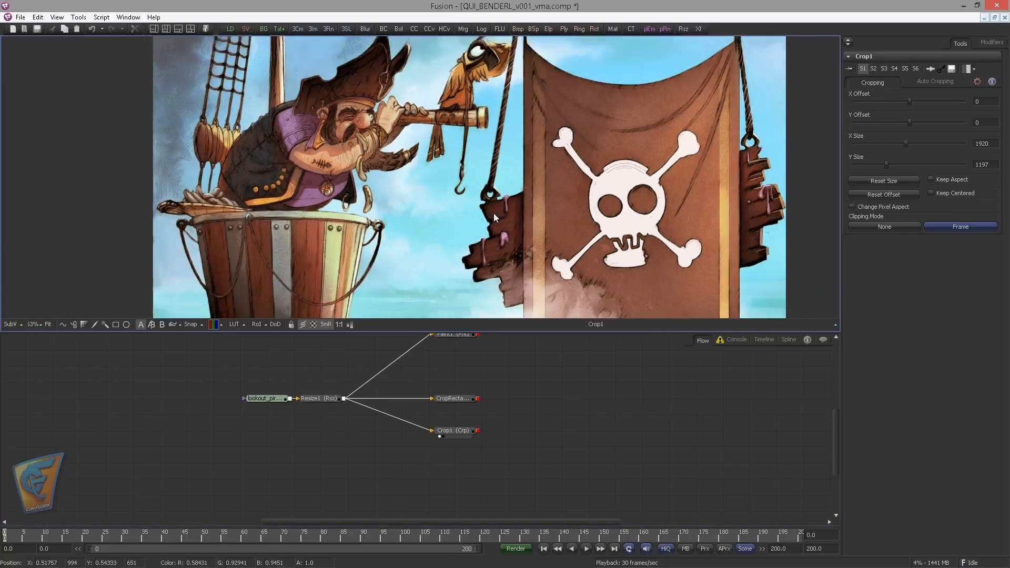
Try cropping Crop1 around the hook with X size 216, Y size 840, X offset 781 and Y offset 295
{"action": "scroll", "coordinate": [493, 213], "scroll_direction": "down", "scroll_amount": 1}
{"action": "left_click", "coordinate": [460, 432]}
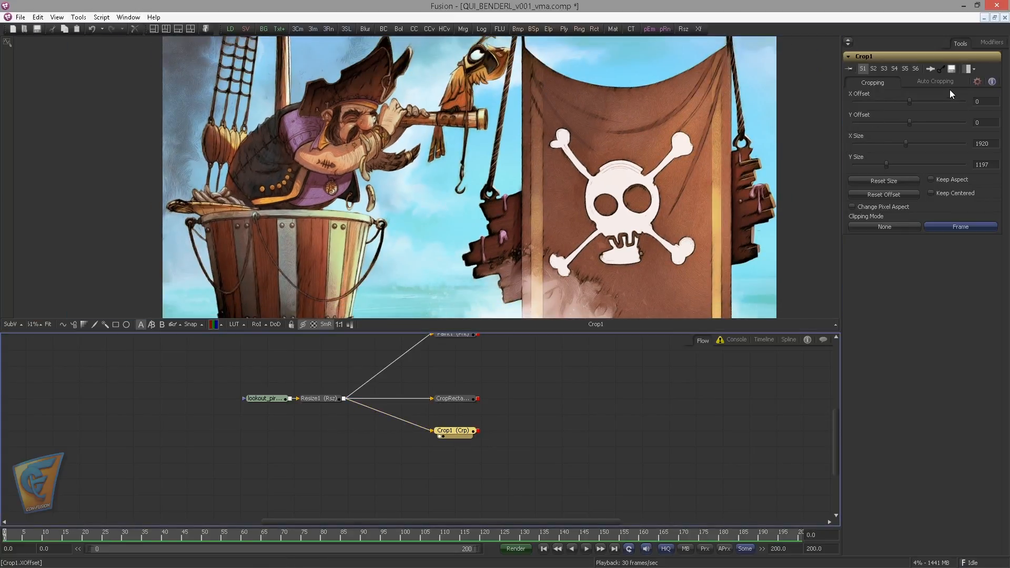
{"action": "scroll", "coordinate": [509, 142], "scroll_direction": "down", "scroll_amount": 3}
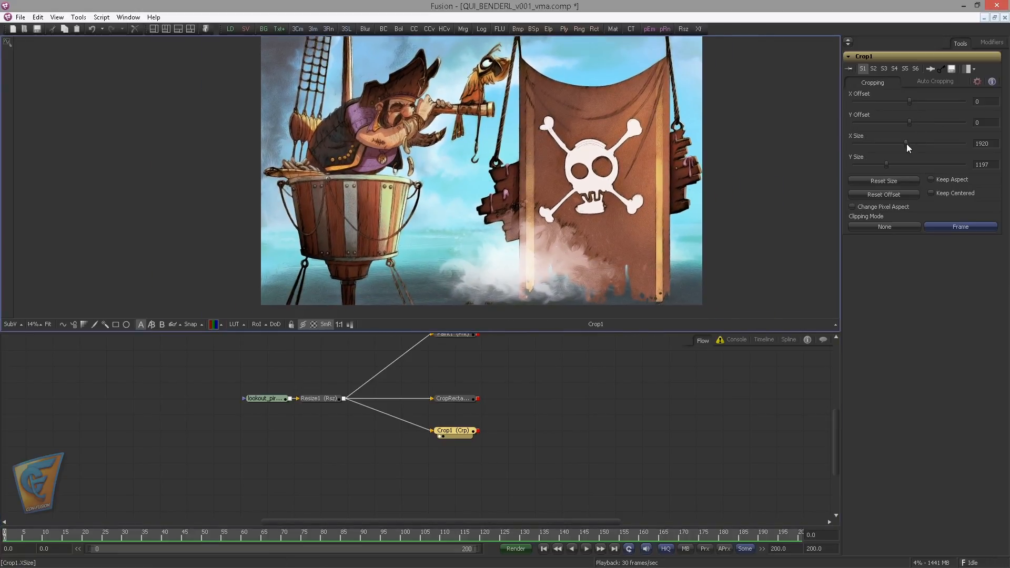
{"action": "left_click_drag", "start_coordinate": [906, 143], "coordinate": [876, 163]}
{"action": "left_click", "coordinate": [882, 165]}
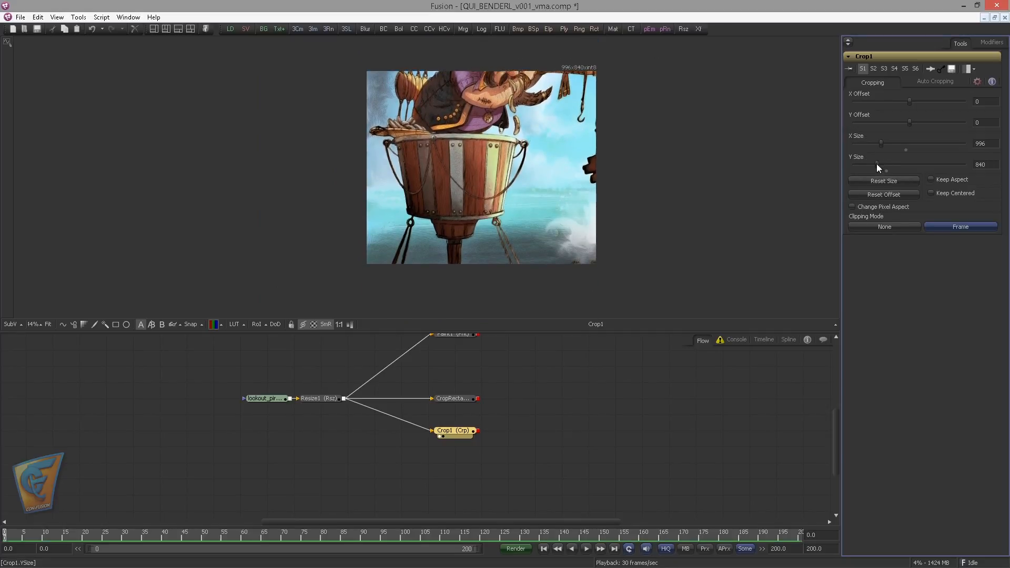
{"action": "left_click_drag", "start_coordinate": [910, 124], "coordinate": [937, 102]}
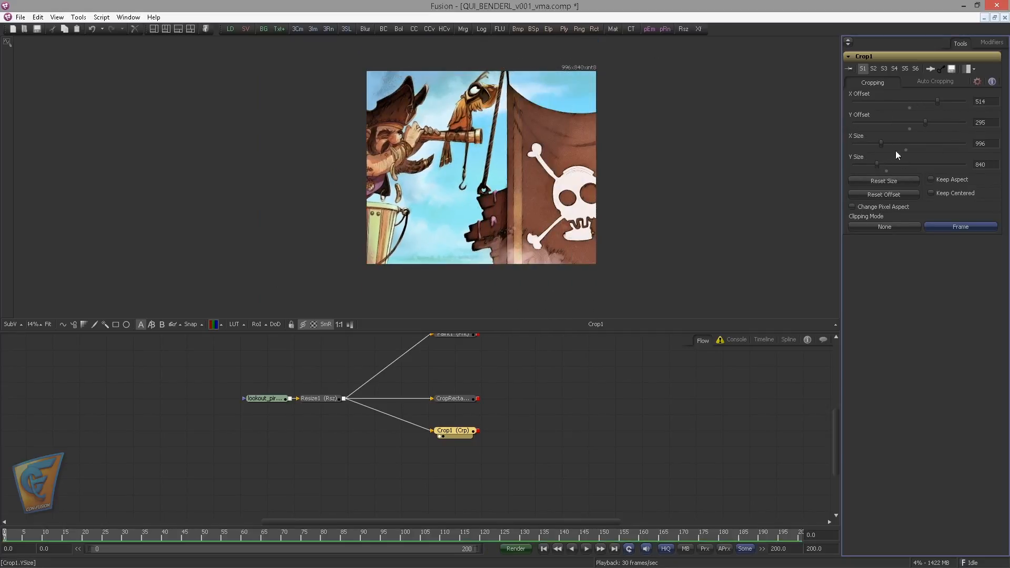
{"action": "left_click_drag", "start_coordinate": [881, 144], "coordinate": [859, 145]}
{"action": "left_click_drag", "start_coordinate": [938, 101], "coordinate": [952, 101]}
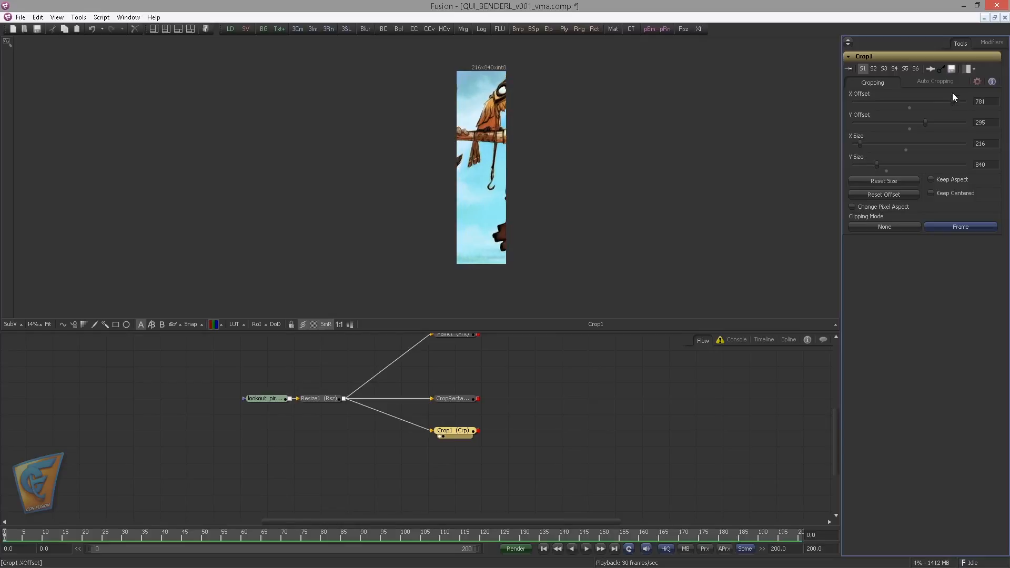
Reset Crop1's sizes and offsets to their defaults and show its Auto Cropping options
{"action": "left_click", "coordinate": [887, 171]}
{"action": "left_click", "coordinate": [905, 150]}
{"action": "left_click", "coordinate": [910, 129]}
{"action": "left_click", "coordinate": [909, 108]}
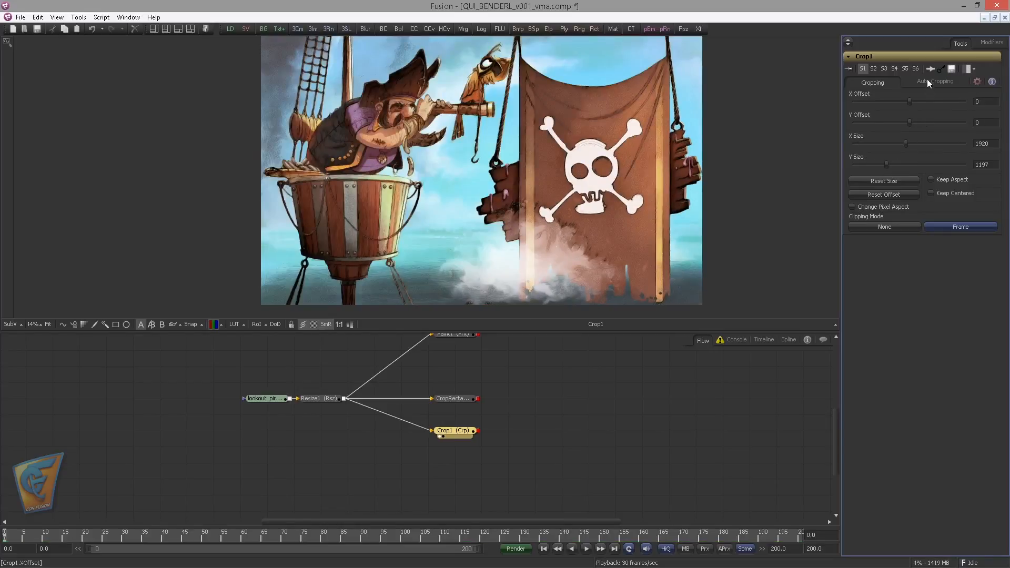
{"action": "left_click", "coordinate": [929, 82]}
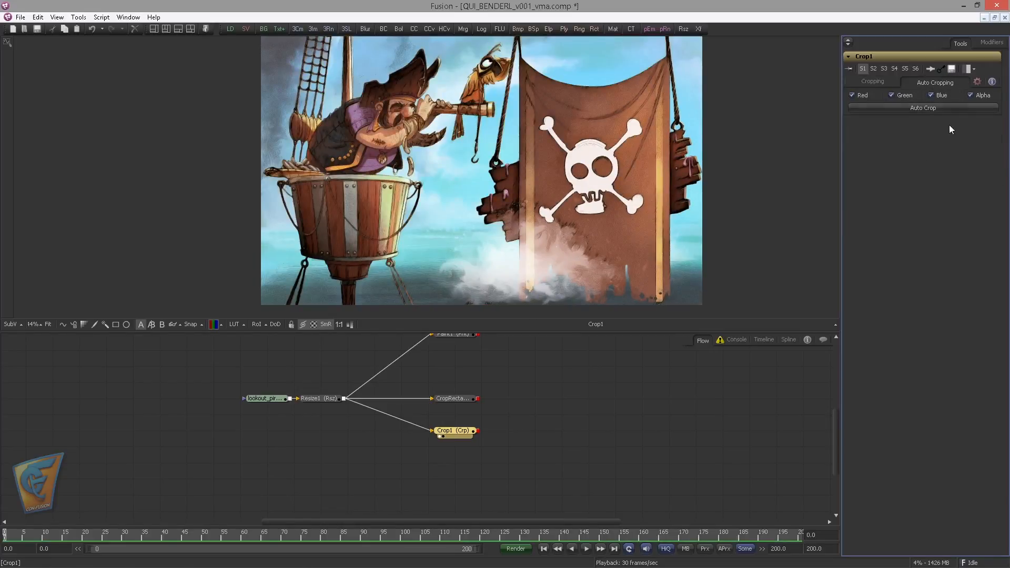
Move the Crop1 node farther down in the flow, away from CropRectangle1
{"action": "left_click_drag", "start_coordinate": [506, 425], "coordinate": [667, 426]}
{"action": "scroll", "coordinate": [600, 393], "scroll_direction": "up", "scroll_amount": 3}
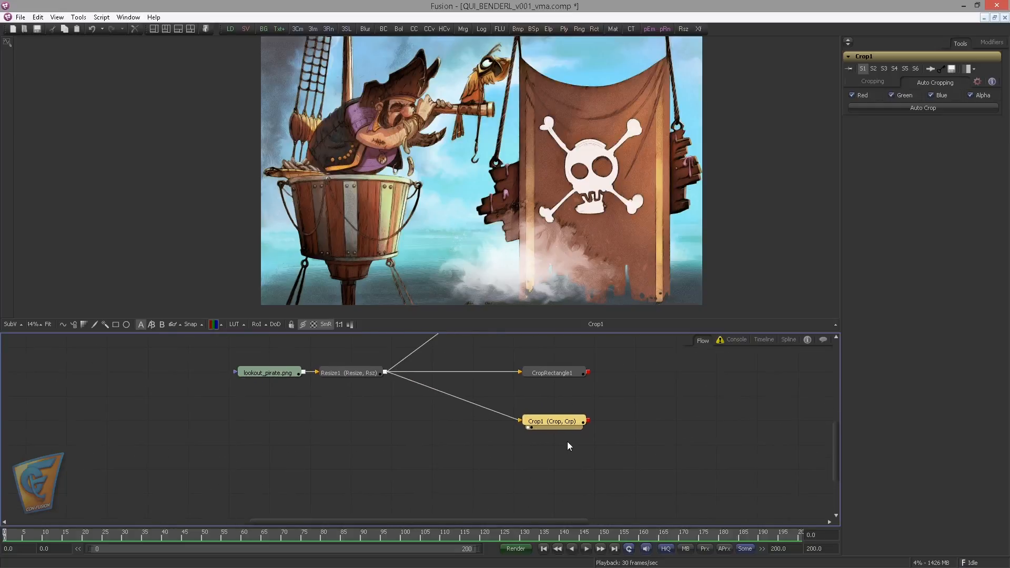
{"action": "left_click_drag", "start_coordinate": [568, 422], "coordinate": [500, 406]}
{"action": "scroll", "coordinate": [501, 406], "scroll_direction": "up", "scroll_amount": 2}
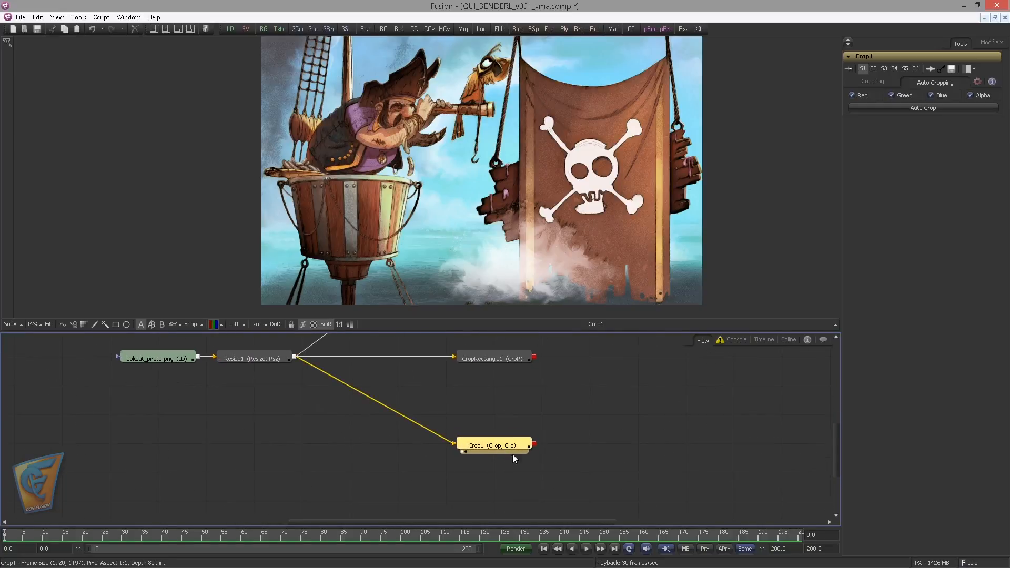
{"action": "left_click_drag", "start_coordinate": [580, 427], "coordinate": [667, 421]}
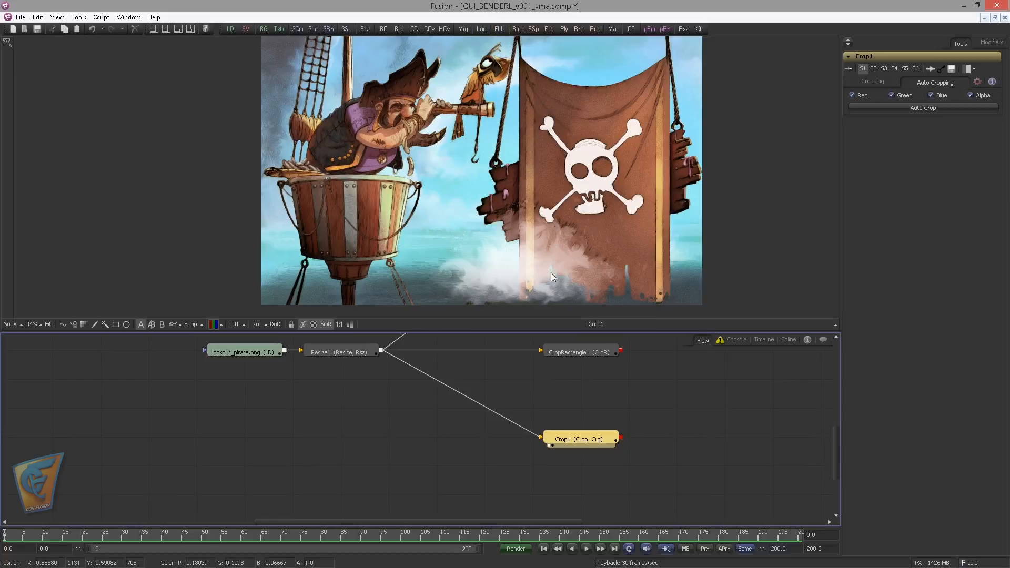
Add an unconnected Channel Booleans node beside Crop1, on the side nearer Resize1
{"action": "left_click", "coordinate": [448, 441]}
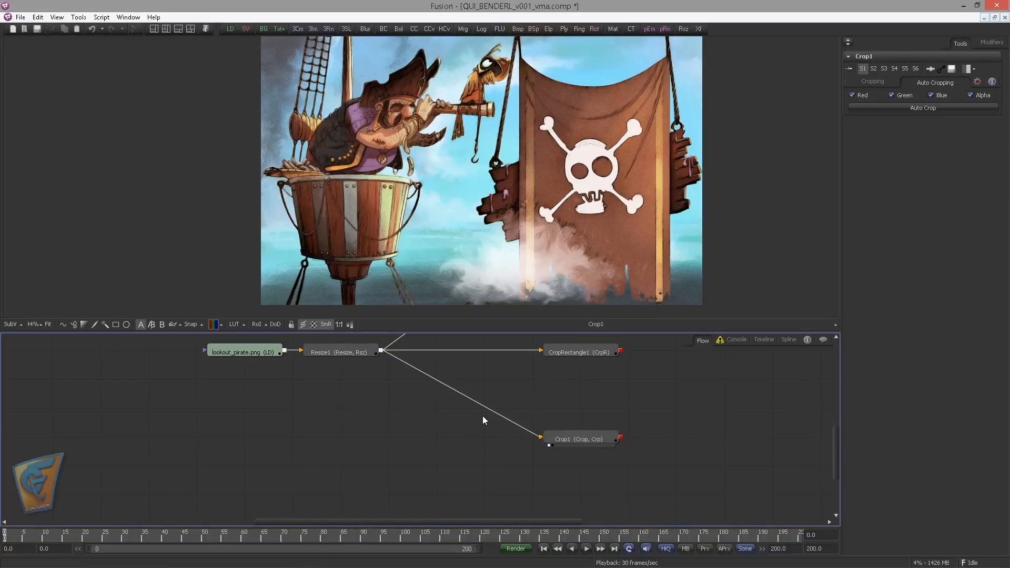
{"action": "key", "text": "ctrl+space"}
{"action": "type", "text": "bol"}
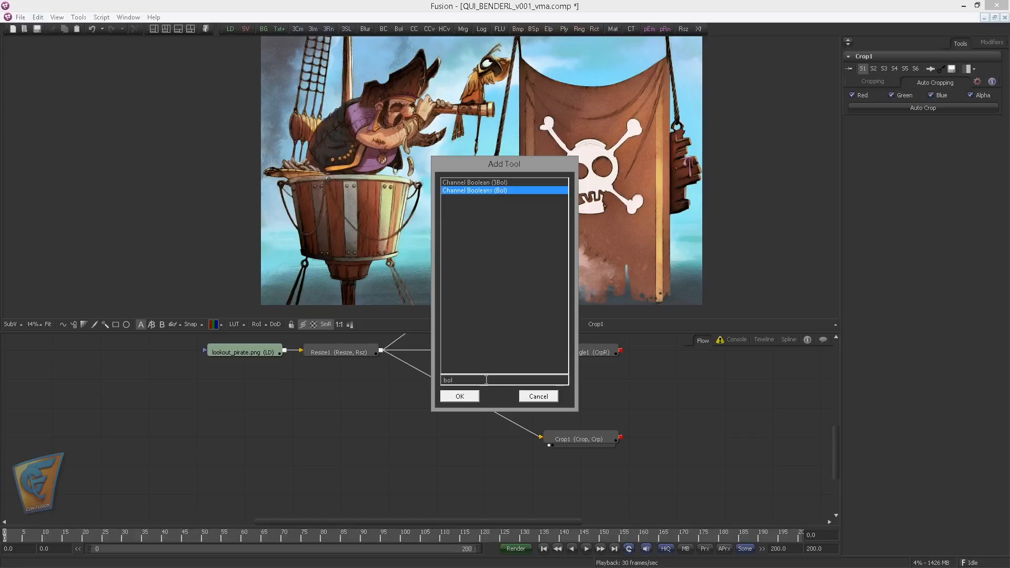
{"action": "key", "text": "Return"}
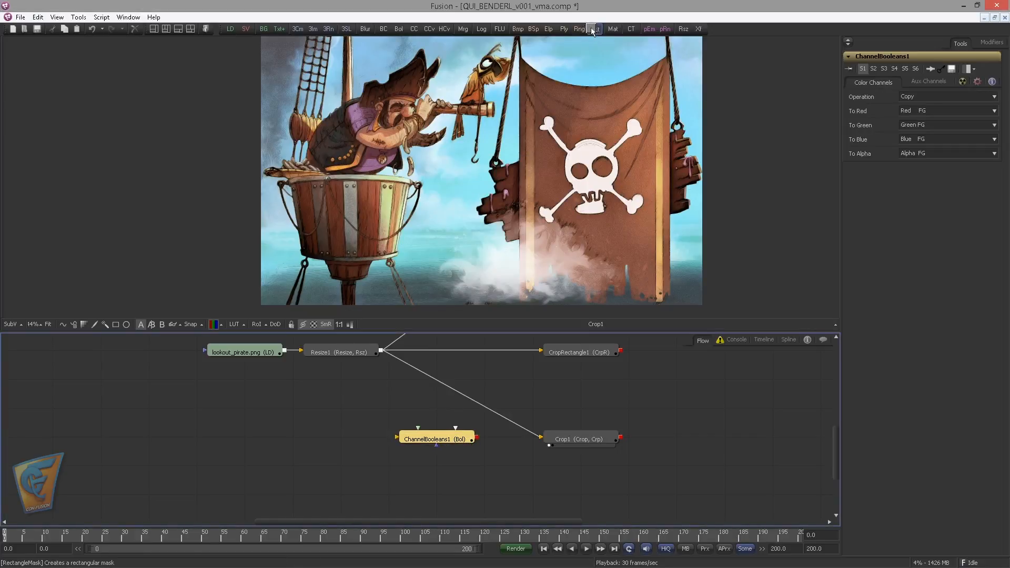
Attach a Rectangle mask to ChannelBooleans1, feed the node from Resize1 and show its result in the viewer
{"action": "left_click_drag", "start_coordinate": [594, 30], "coordinate": [446, 439]}
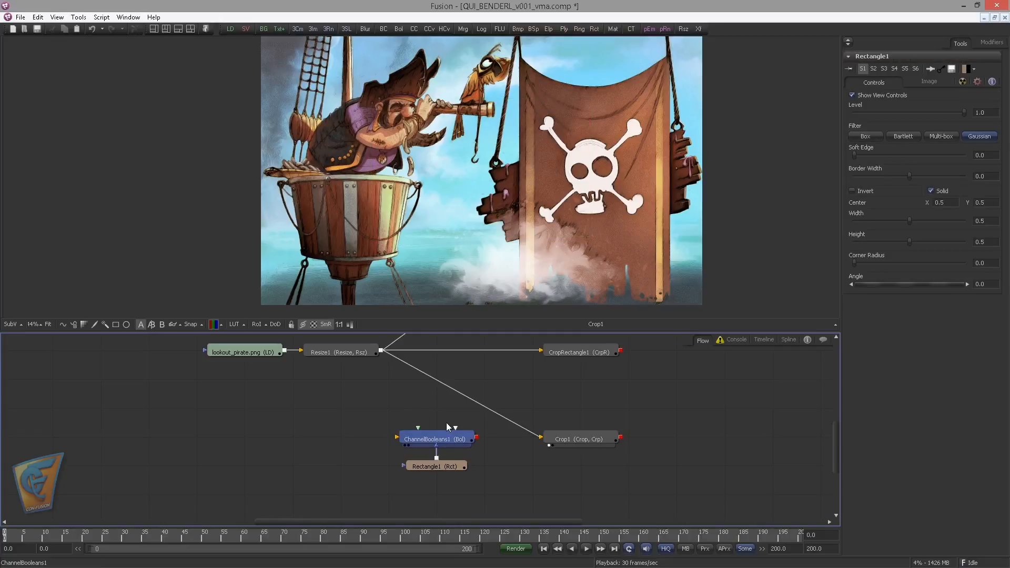
{"action": "left_click_drag", "start_coordinate": [381, 350], "coordinate": [434, 443]}
{"action": "left_click_drag", "start_coordinate": [432, 181], "coordinate": [431, 184]}
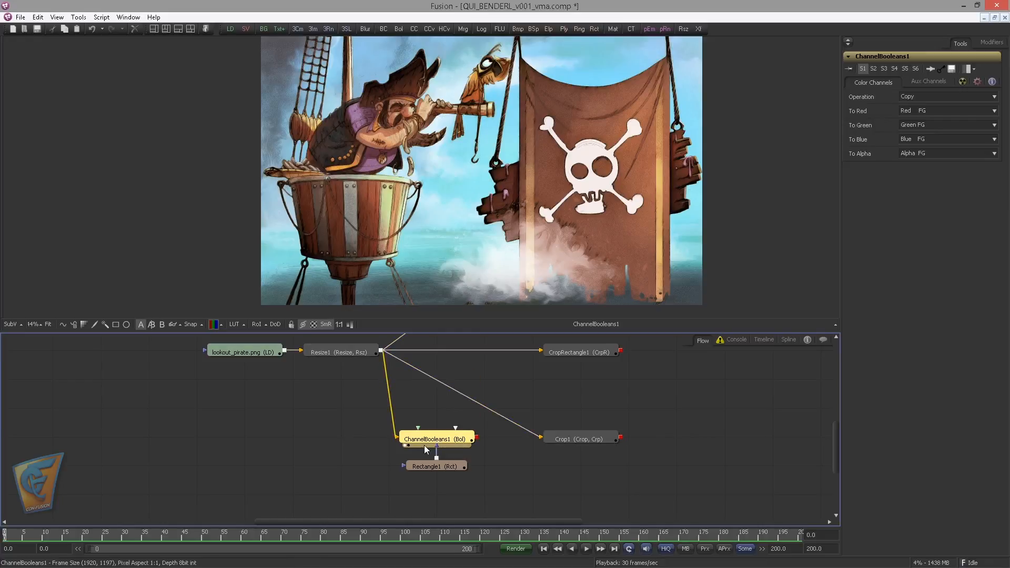
{"action": "left_click_drag", "start_coordinate": [424, 443], "coordinate": [425, 430]}
Fit the Rectangle1 mask around the hook, centred at about 0.489, 0.599 with width about 0.036 and height about 0.177
{"action": "left_click", "coordinate": [437, 467]}
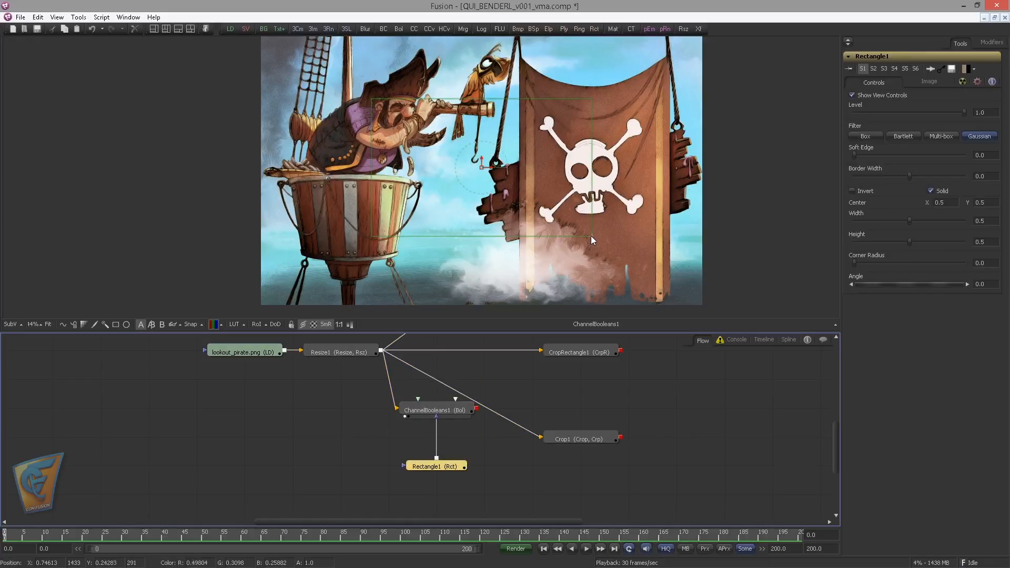
{"action": "left_click_drag", "start_coordinate": [591, 237], "coordinate": [476, 145]}
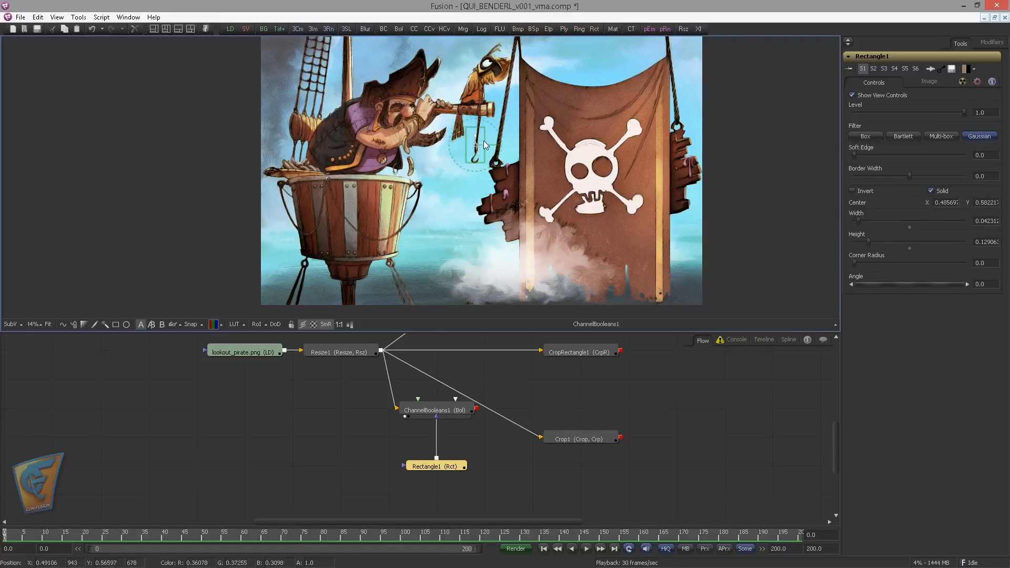
{"action": "scroll", "coordinate": [484, 140], "scroll_direction": "up", "scroll_amount": 3}
{"action": "left_click_drag", "start_coordinate": [486, 203], "coordinate": [480, 222]}
{"action": "left_click_drag", "start_coordinate": [463, 151], "coordinate": [461, 141]}
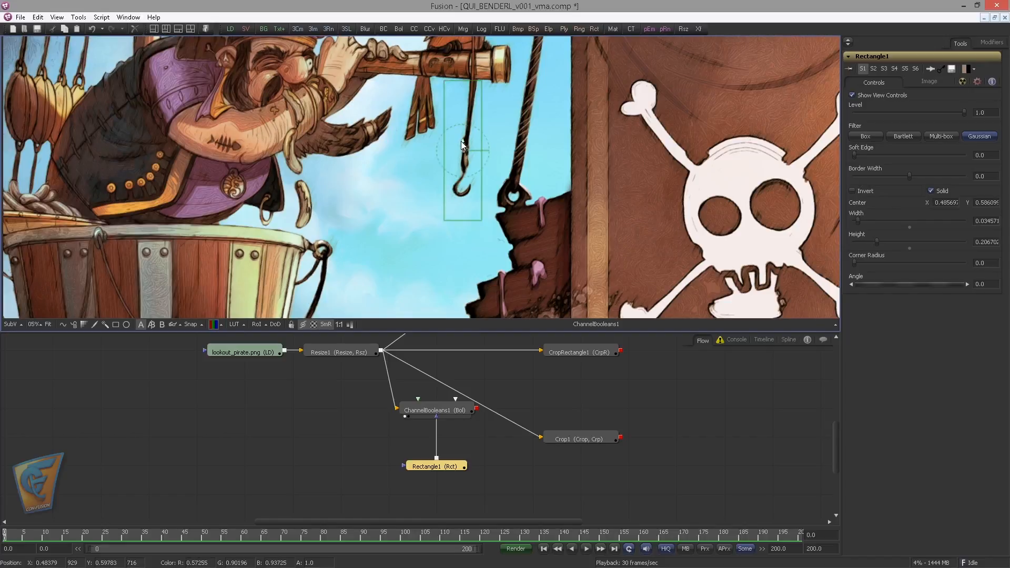
{"action": "left_click_drag", "start_coordinate": [481, 217], "coordinate": [483, 206]}
{"action": "left_click_drag", "start_coordinate": [464, 146], "coordinate": [466, 141]}
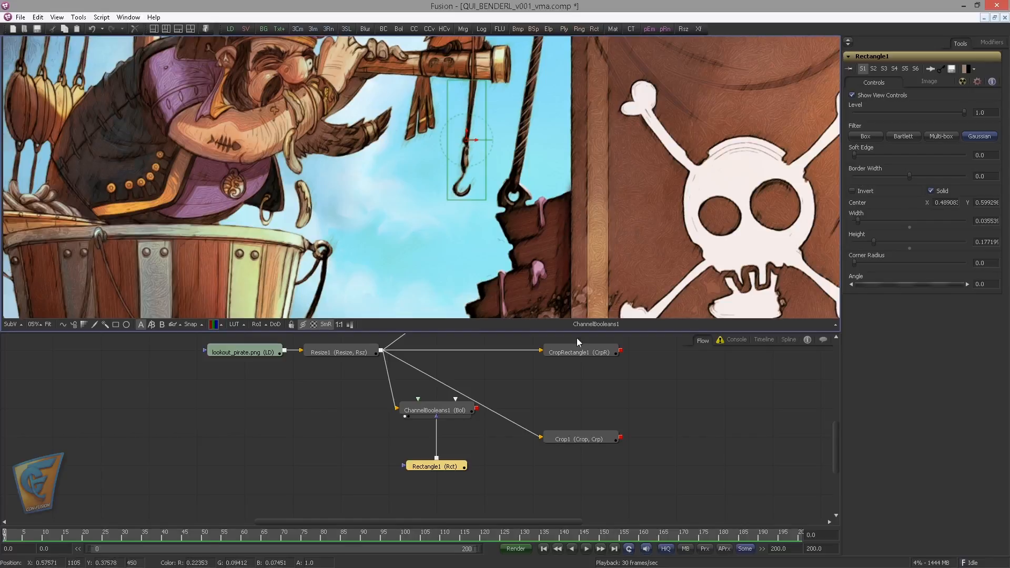
Set ChannelBooleans1's operation to Clear and invert Rectangle1 to isolate the hook, with the viewer's on-screen controls hidden
{"action": "left_click_drag", "start_coordinate": [437, 410], "coordinate": [466, 428]}
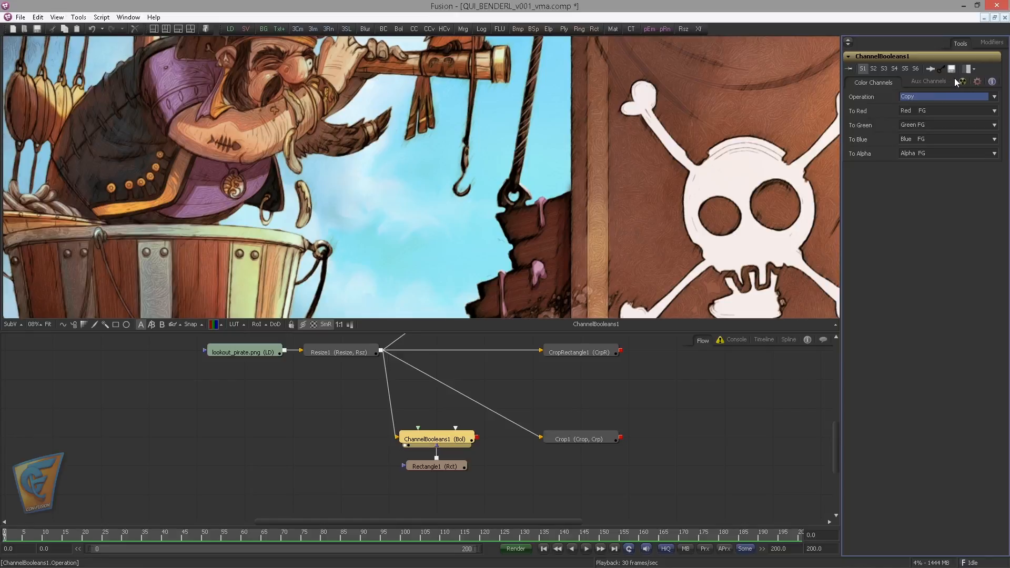
{"action": "left_click", "coordinate": [461, 467]}
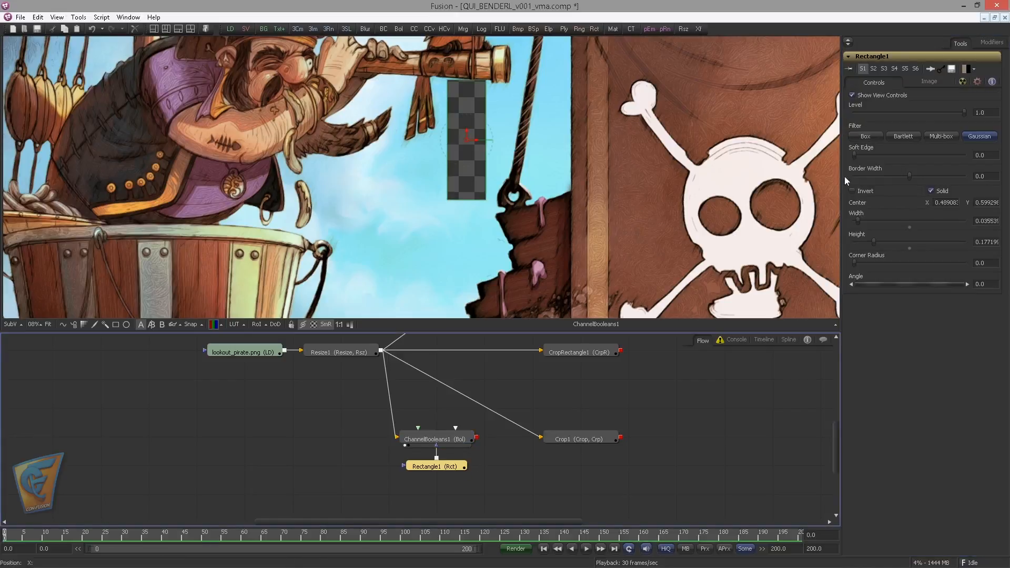
{"action": "left_click", "coordinate": [866, 191]}
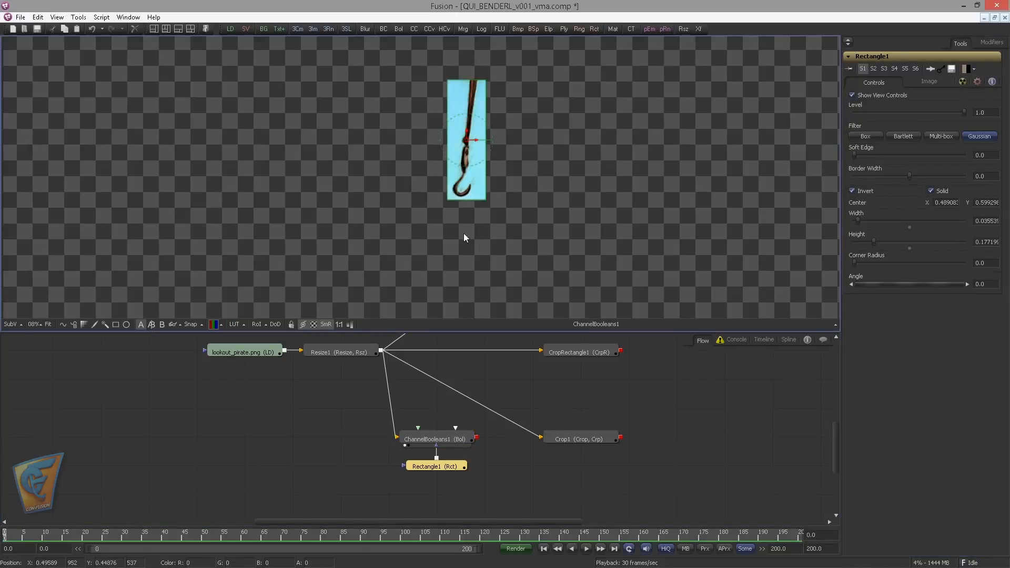
{"action": "left_click", "coordinate": [303, 324]}
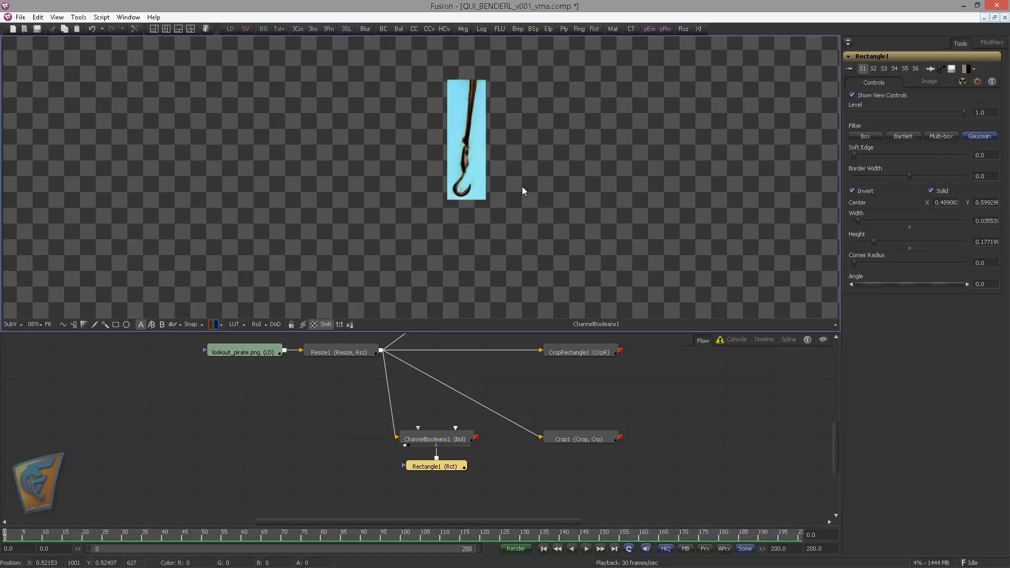
{"action": "mouse_move", "coordinate": [522, 187]}
{"action": "left_mouse_down"}
{"action": "mouse_move", "coordinate": [596, 197]}
{"action": "mouse_move", "coordinate": [560, 216]}
{"action": "mouse_move", "coordinate": [630, 219]}
{"action": "mouse_move", "coordinate": [529, 200]}
{"action": "left_mouse_up"}
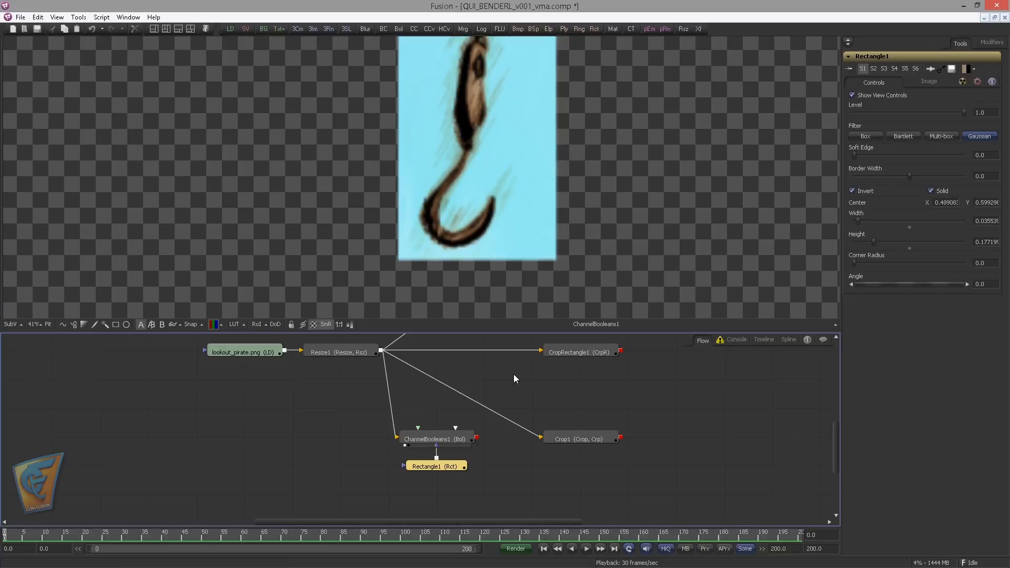
Move ChannelBooleans1 and its mask next to Crop1, connect it into Crop1 and show Crop1 in the viewer
{"action": "left_click_drag", "start_coordinate": [497, 402], "coordinate": [421, 485]}
{"action": "left_click_drag", "start_coordinate": [533, 403], "coordinate": [514, 430]}
{"action": "left_click_drag", "start_coordinate": [434, 465], "coordinate": [483, 493]}
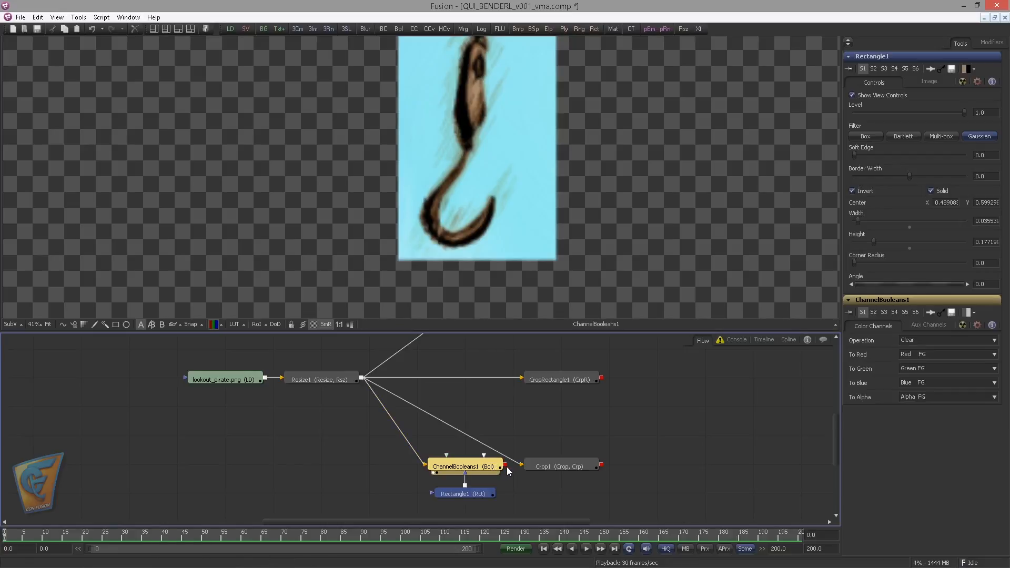
{"action": "left_click_drag", "start_coordinate": [505, 465], "coordinate": [540, 468]}
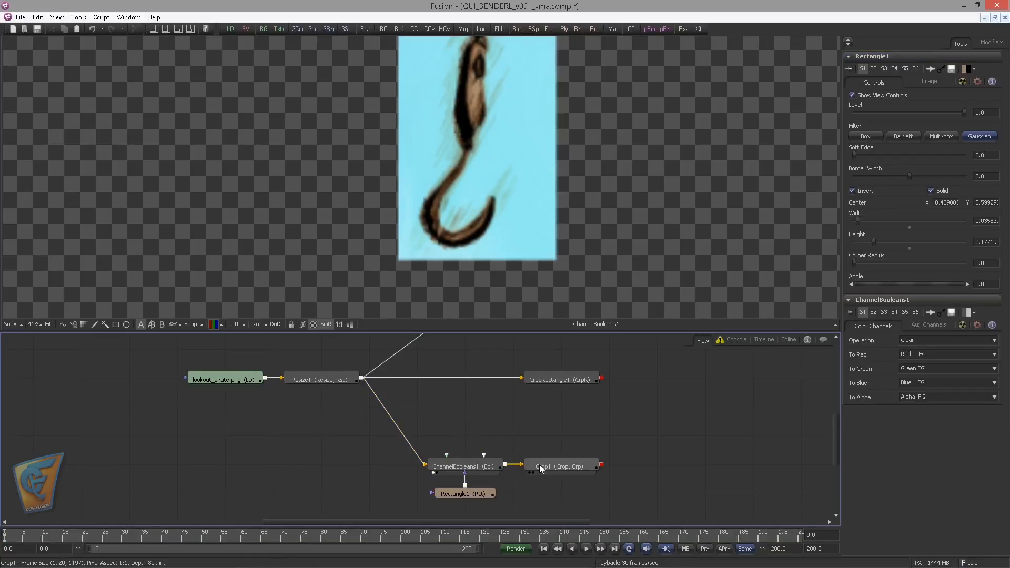
{"action": "left_click_drag", "start_coordinate": [542, 197], "coordinate": [538, 198]}
{"action": "scroll", "coordinate": [433, 201], "scroll_direction": "down", "scroll_amount": 5}
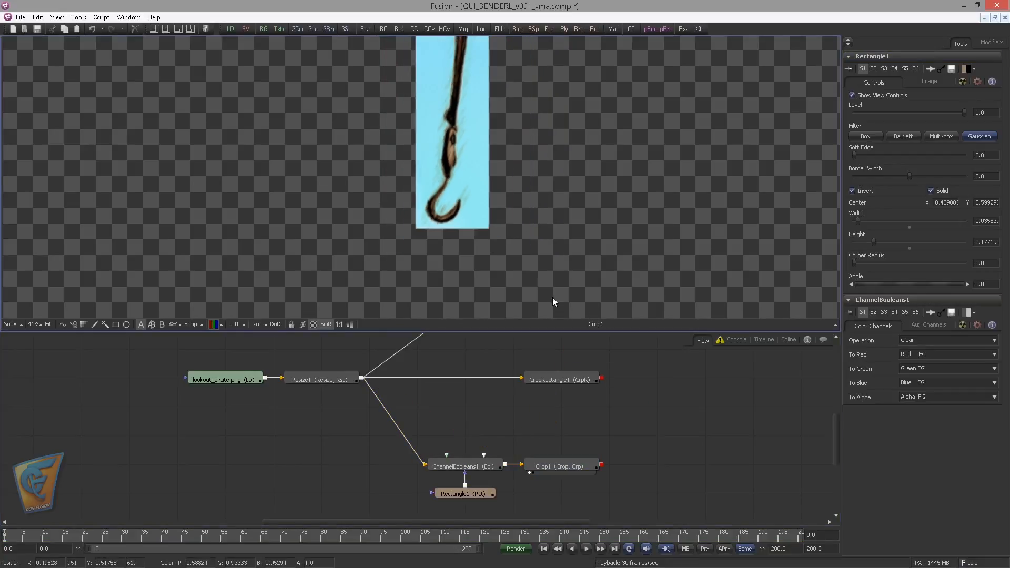
Auto-crop Crop1 to the masked hook area and inspect the edges of the cropped image
{"action": "left_click", "coordinate": [580, 463]}
{"action": "left_click_drag", "start_coordinate": [445, 203], "coordinate": [437, 173]}
{"action": "left_click", "coordinate": [922, 109]}
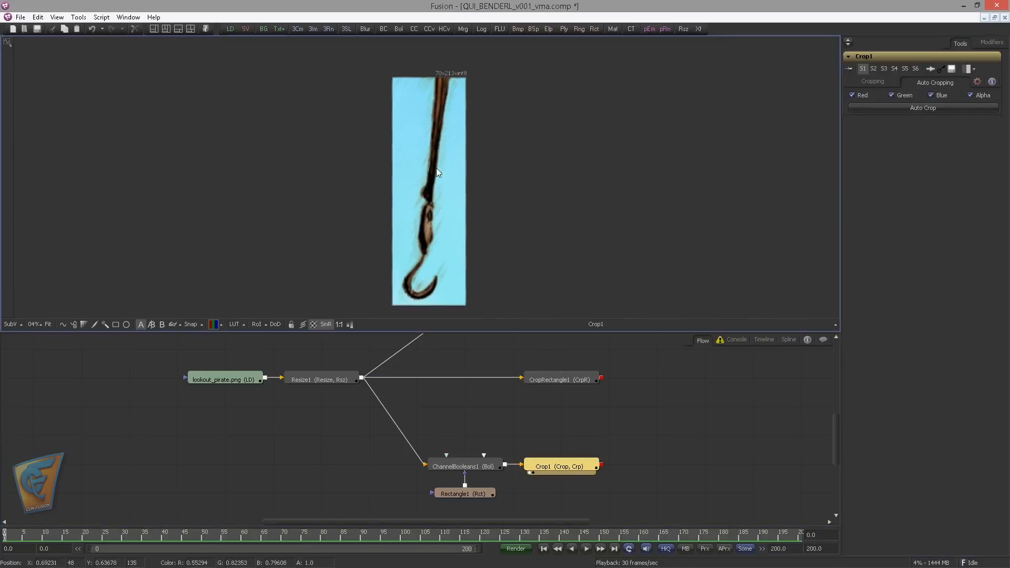
{"action": "scroll", "coordinate": [559, 163], "scroll_direction": "up", "scroll_amount": 5}
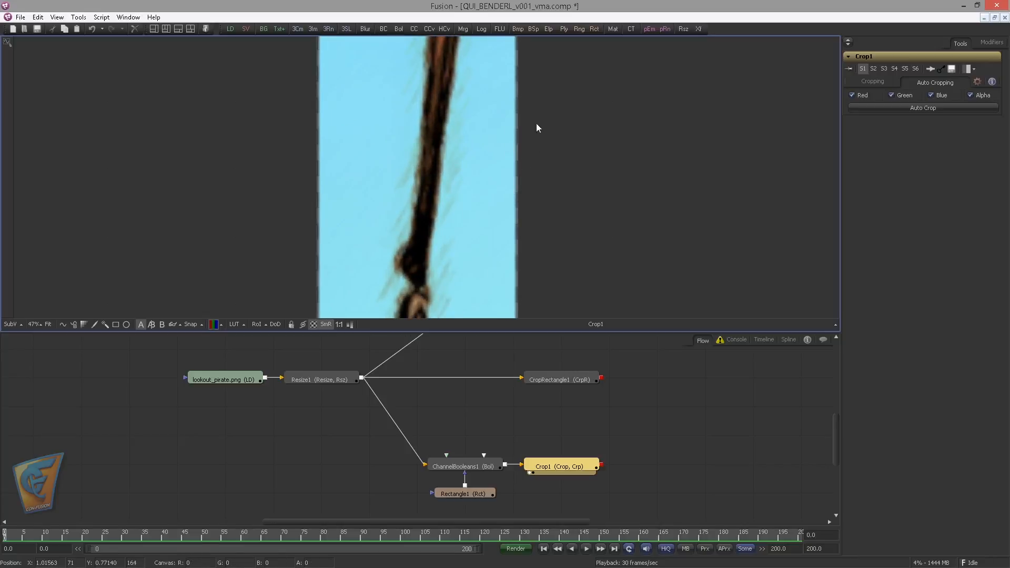
{"action": "left_click_drag", "start_coordinate": [536, 234], "coordinate": [434, 145]}
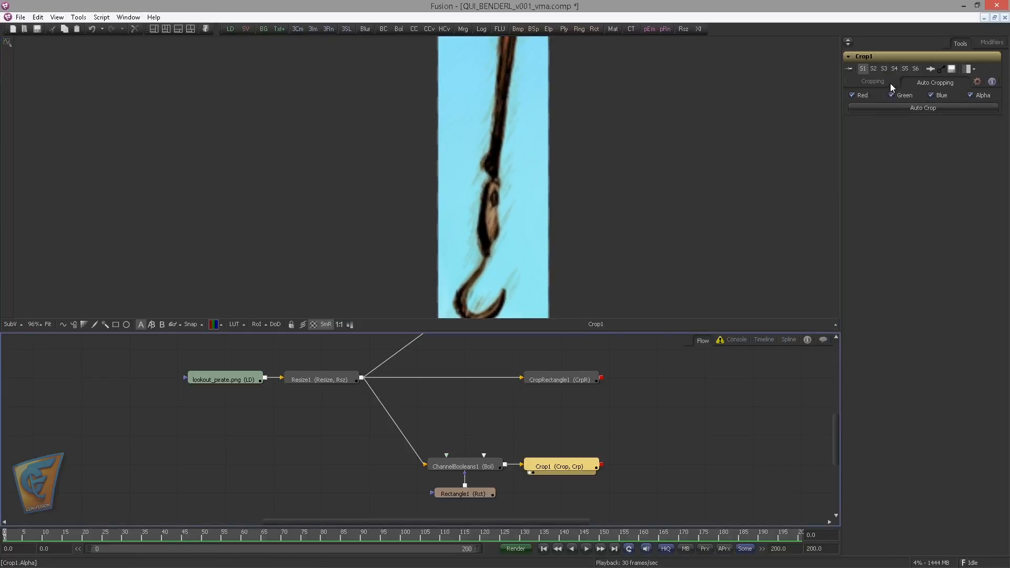
Adjust Crop1's offsets to 907 in X and 612 in Y to trim the hook image's semi-transparent edges
{"action": "left_click", "coordinate": [872, 83]}
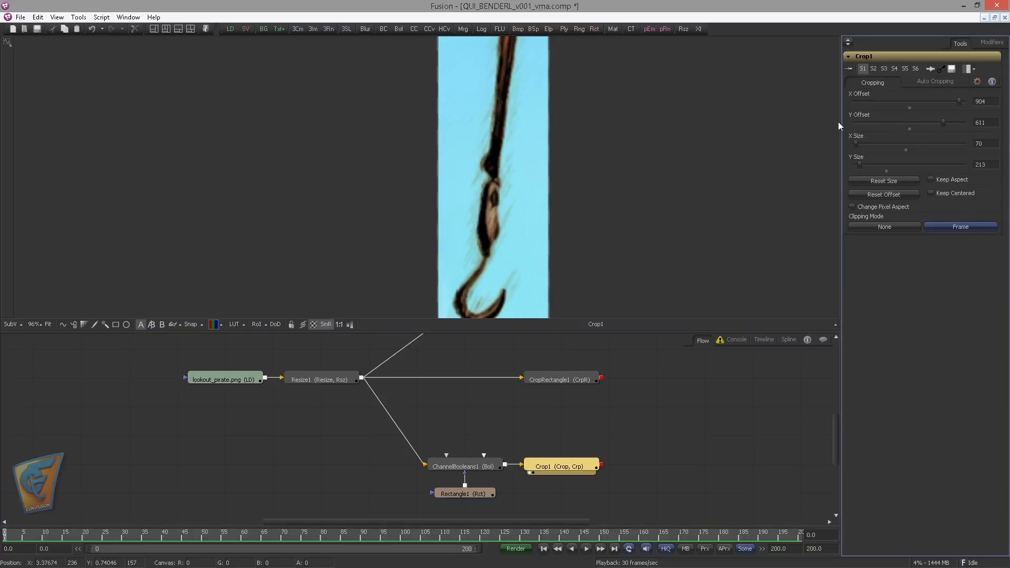
{"action": "left_click_drag", "start_coordinate": [619, 177], "coordinate": [709, 120]}
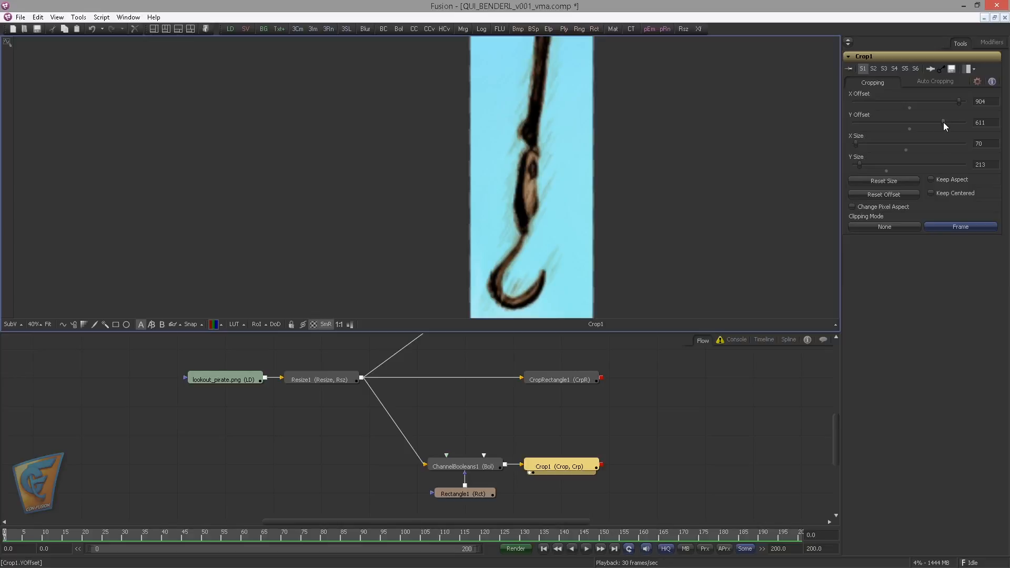
{"action": "left_click", "coordinate": [944, 124]}
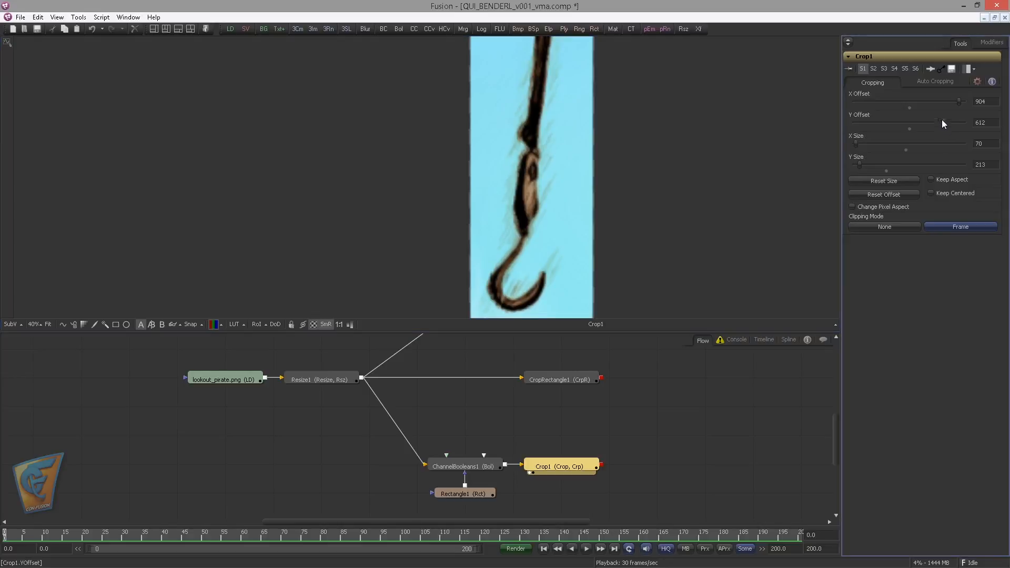
{"action": "left_click", "coordinate": [958, 101]}
{"action": "left_click", "coordinate": [958, 101]}
{"action": "left_click", "coordinate": [958, 101]}
{"action": "left_click", "coordinate": [958, 101]}
{"action": "left_click", "coordinate": [957, 101]}
{"action": "left_click", "coordinate": [957, 100]}
{"action": "left_click", "coordinate": [958, 100]}
{"action": "left_click", "coordinate": [958, 101]}
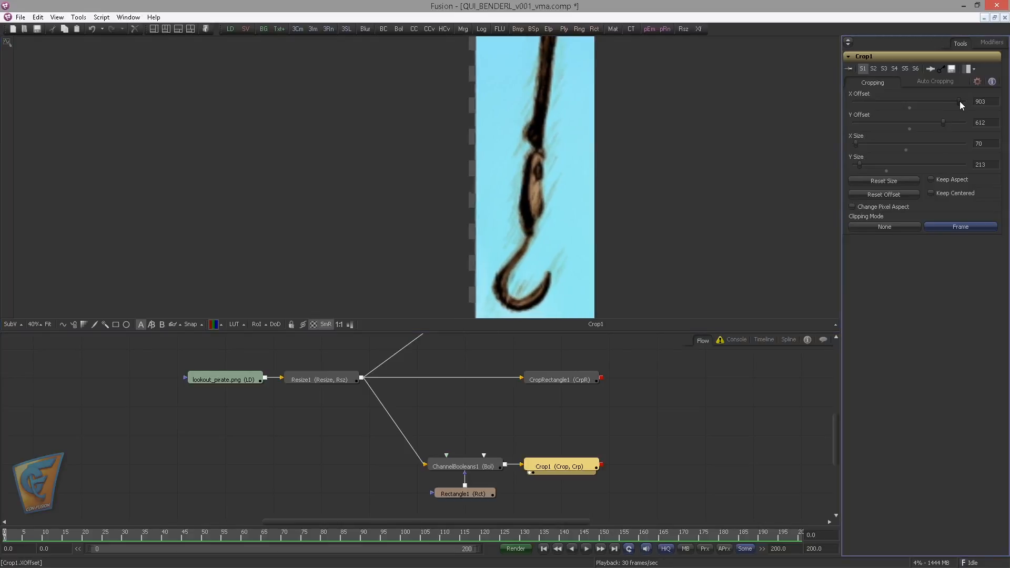
{"action": "left_click", "coordinate": [958, 100]}
{"action": "left_click", "coordinate": [958, 100]}
{"action": "scroll", "coordinate": [552, 178], "scroll_direction": "down", "scroll_amount": 2}
{"action": "mouse_move", "coordinate": [552, 178]}
{"action": "left_mouse_down"}
{"action": "mouse_move", "coordinate": [581, 168]}
{"action": "mouse_move", "coordinate": [570, 178]}
{"action": "left_mouse_up"}
{"action": "left_click_drag", "start_coordinate": [858, 144], "coordinate": [858, 144]}
{"action": "left_click_drag", "start_coordinate": [957, 101], "coordinate": [964, 102]}
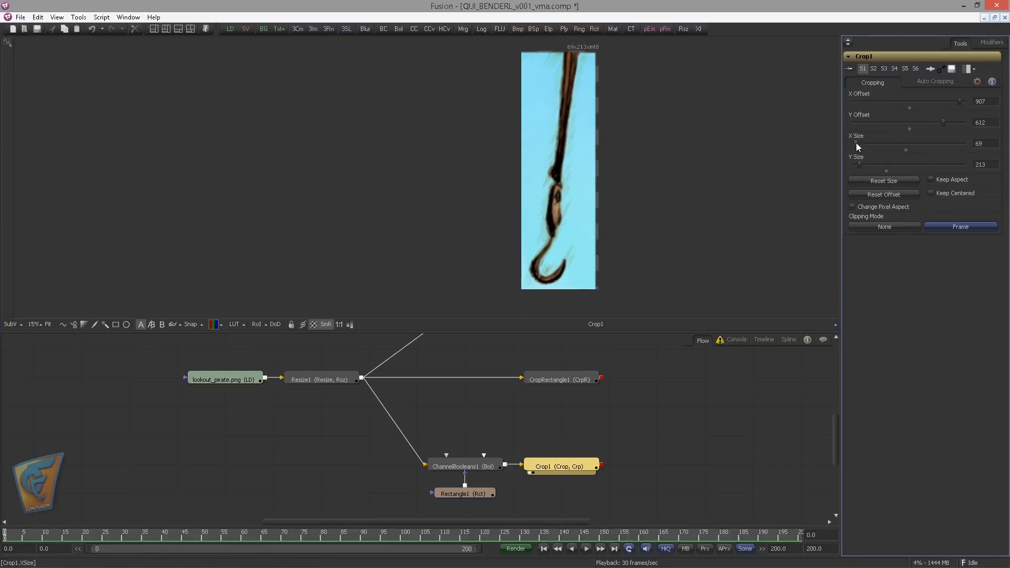
Reduce Crop1's X size to 64 and Y size to 208
{"action": "left_click_drag", "start_coordinate": [857, 143], "coordinate": [855, 144]}
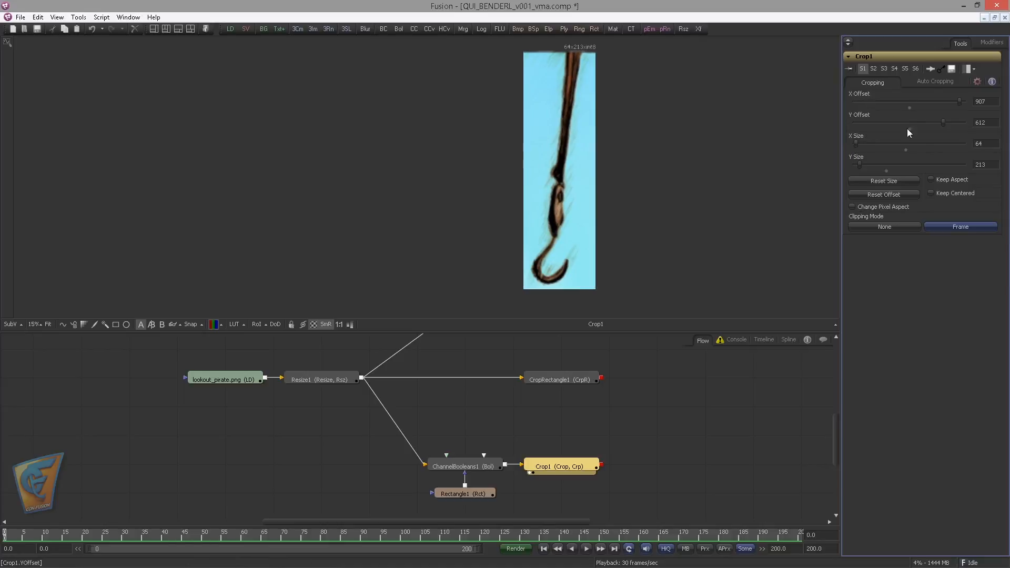
{"action": "left_click_drag", "start_coordinate": [945, 126], "coordinate": [941, 124]}
{"action": "mouse_move", "coordinate": [861, 165]}
{"action": "left_mouse_down"}
{"action": "mouse_move", "coordinate": [879, 165]}
{"action": "mouse_move", "coordinate": [866, 166]}
{"action": "left_mouse_up"}
{"action": "left_click_drag", "start_coordinate": [942, 121], "coordinate": [960, 121]}
{"action": "left_click_drag", "start_coordinate": [863, 166], "coordinate": [856, 165]}
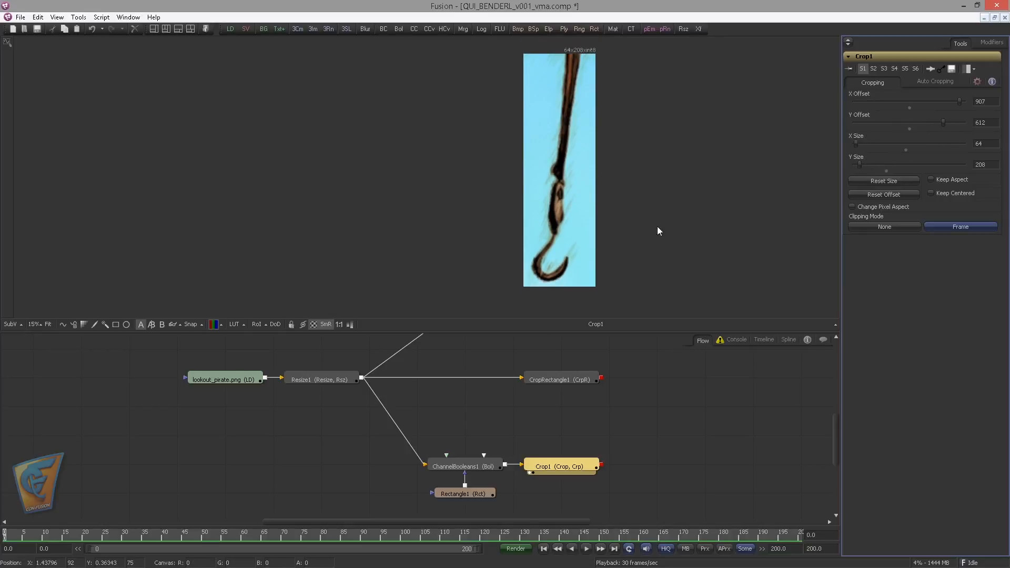
Add a second Crop node just above Crop1, connect ChannelBooleans1 to it and show it in the viewer
{"action": "left_click_drag", "start_coordinate": [507, 424], "coordinate": [535, 398]}
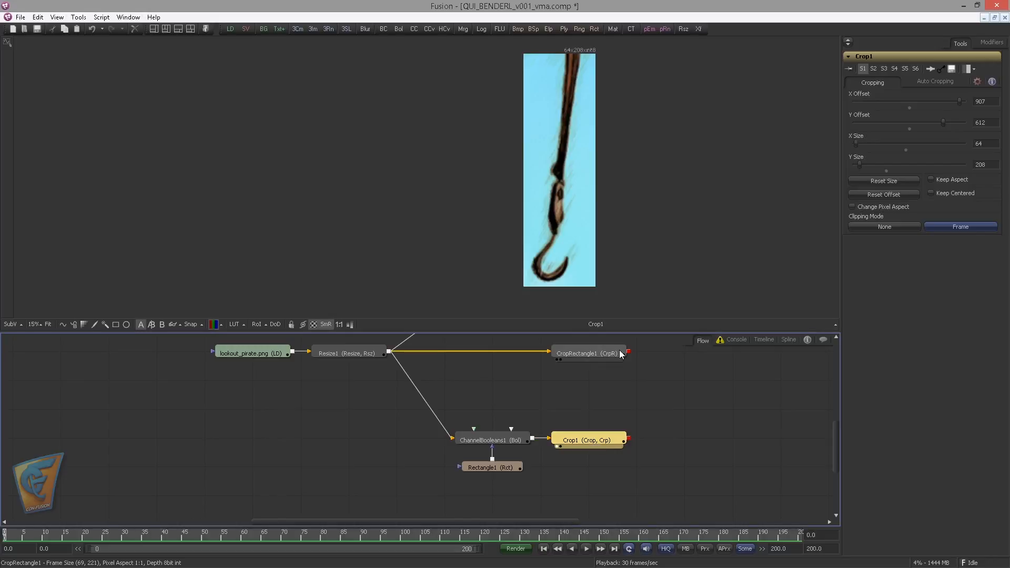
{"action": "left_click", "coordinate": [555, 392]}
{"action": "key", "text": "shift+space"}
{"action": "type", "text": "crp"}
{"action": "key", "text": "Return"}
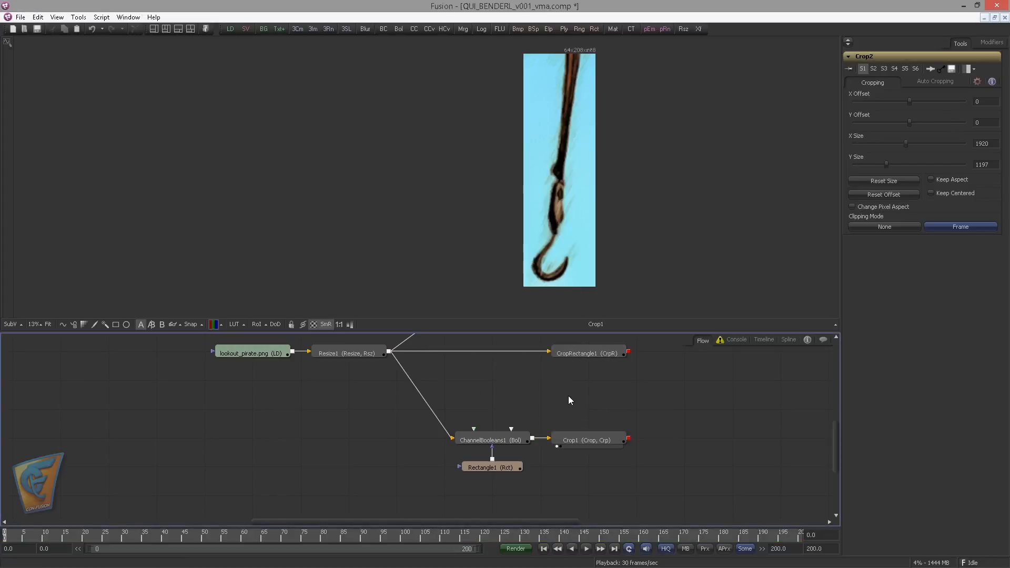
{"action": "left_click", "coordinate": [494, 386]}
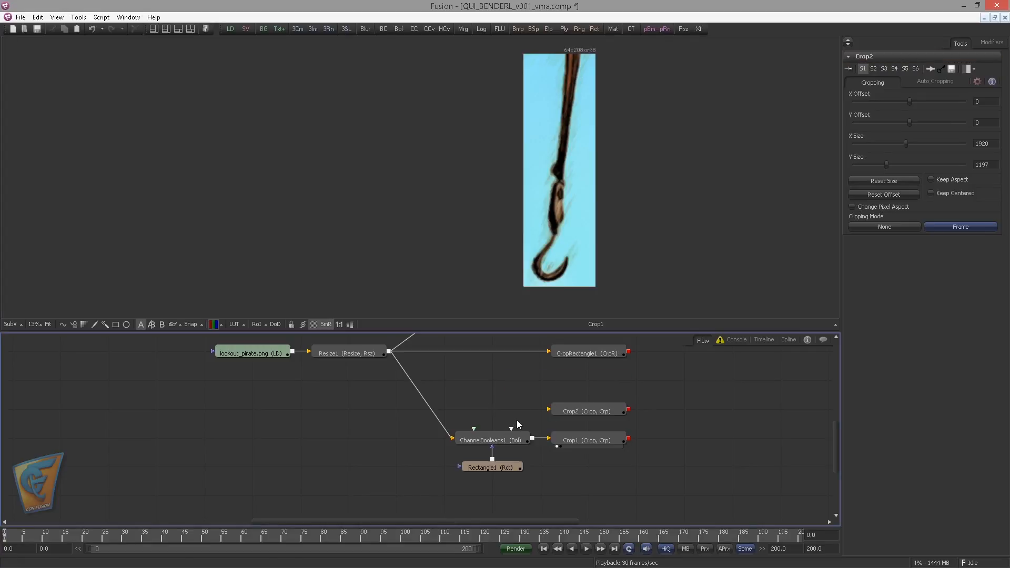
{"action": "left_click", "coordinate": [590, 413]}
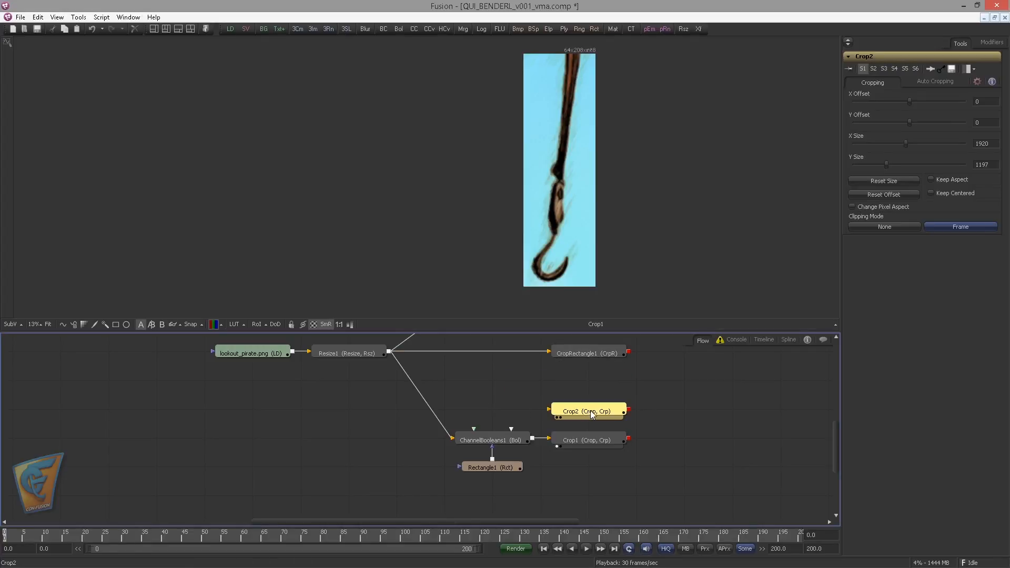
{"action": "left_click", "coordinate": [538, 394]}
{"action": "left_click_drag", "start_coordinate": [533, 440], "coordinate": [561, 412]}
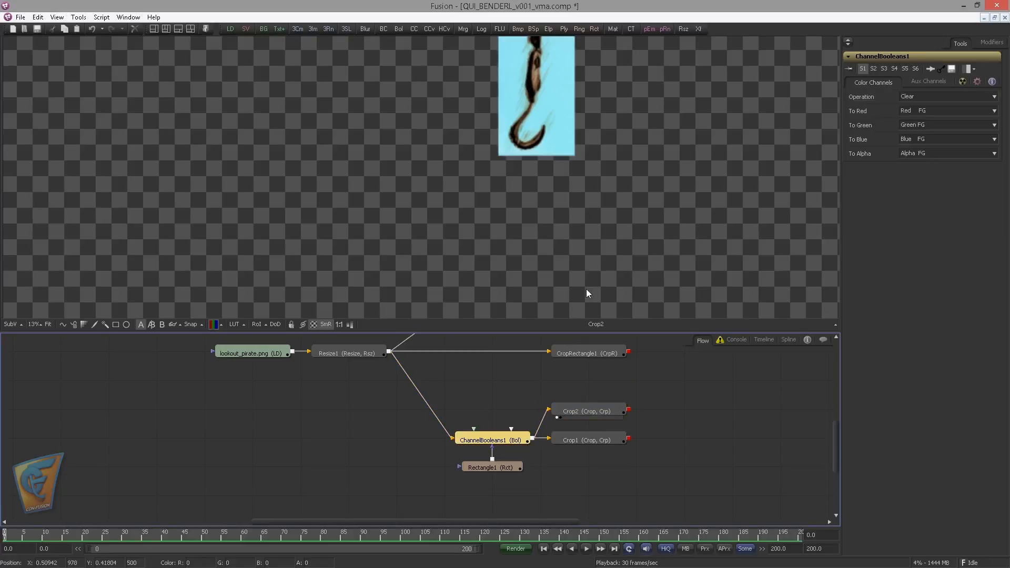
Auto-crop Crop2 to the masked hook area and inspect its edges
{"action": "left_click", "coordinate": [610, 413]}
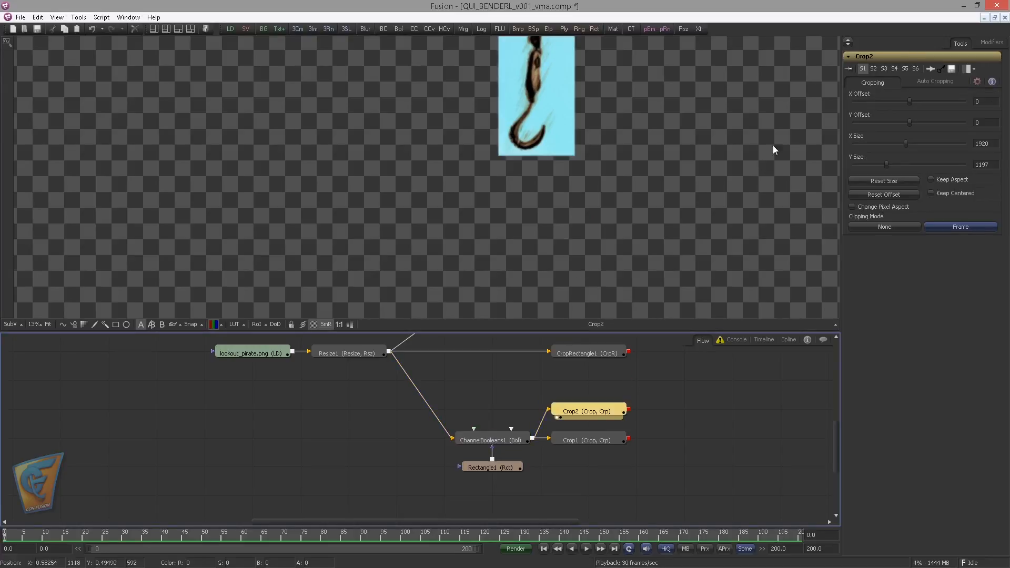
{"action": "left_click", "coordinate": [926, 82]}
{"action": "left_click", "coordinate": [913, 108]}
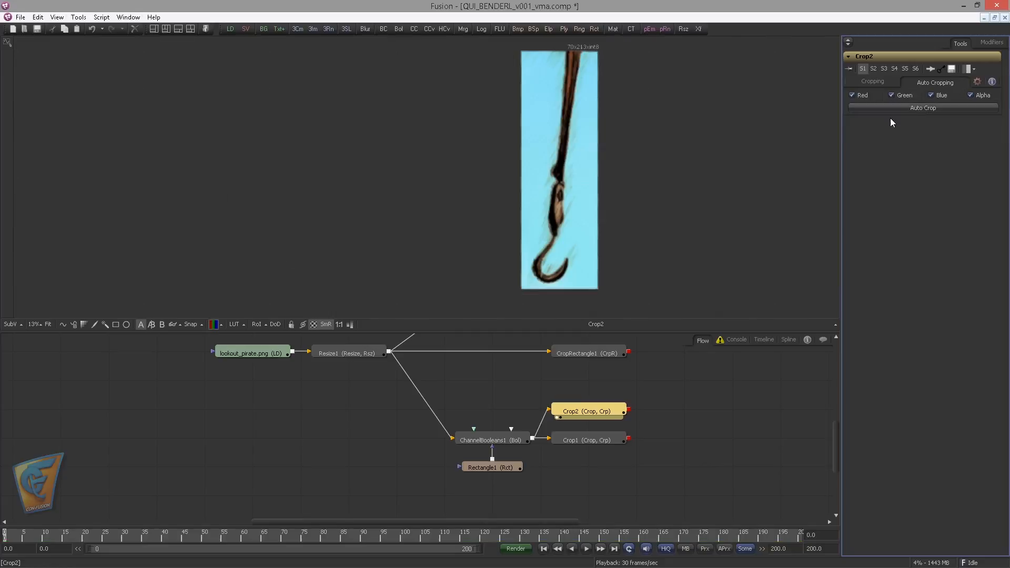
{"action": "scroll", "coordinate": [544, 211], "scroll_direction": "up", "scroll_amount": 4}
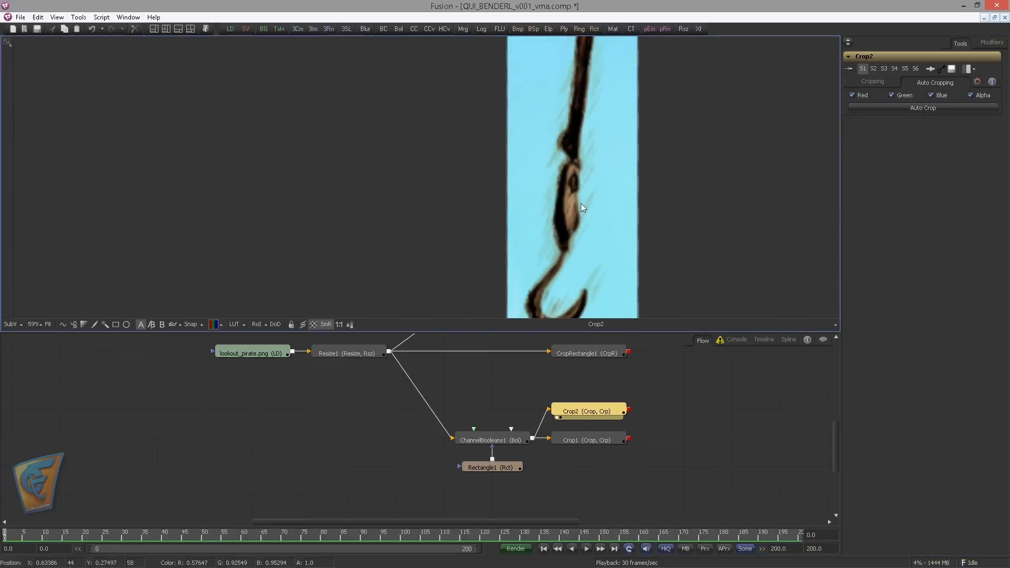
{"action": "left_click_drag", "start_coordinate": [581, 203], "coordinate": [573, 174]}
Duplicate ChannelBooleans1 and place the copy just above the original, below the CropRectangle1 branch
{"action": "left_click_drag", "start_coordinate": [532, 403], "coordinate": [548, 415]}
{"action": "left_click_drag", "start_coordinate": [560, 379], "coordinate": [588, 384]}
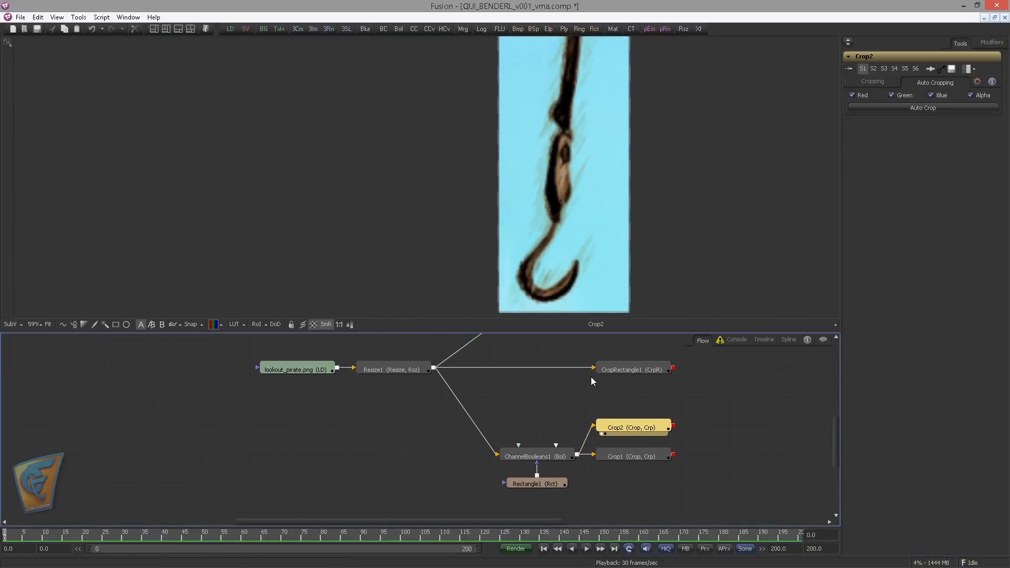
{"action": "left_click", "coordinate": [564, 406]}
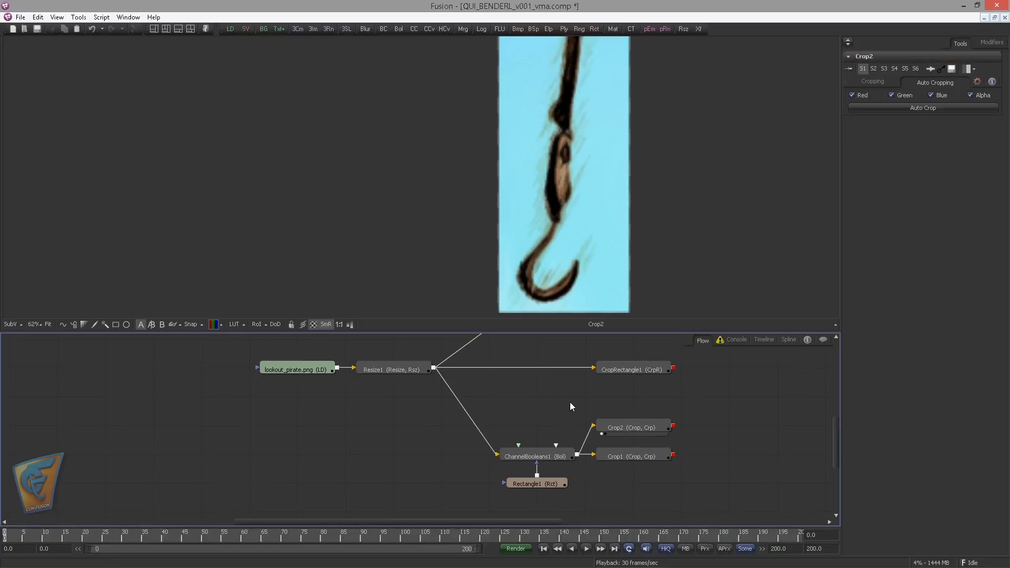
{"action": "left_click", "coordinate": [522, 447]}
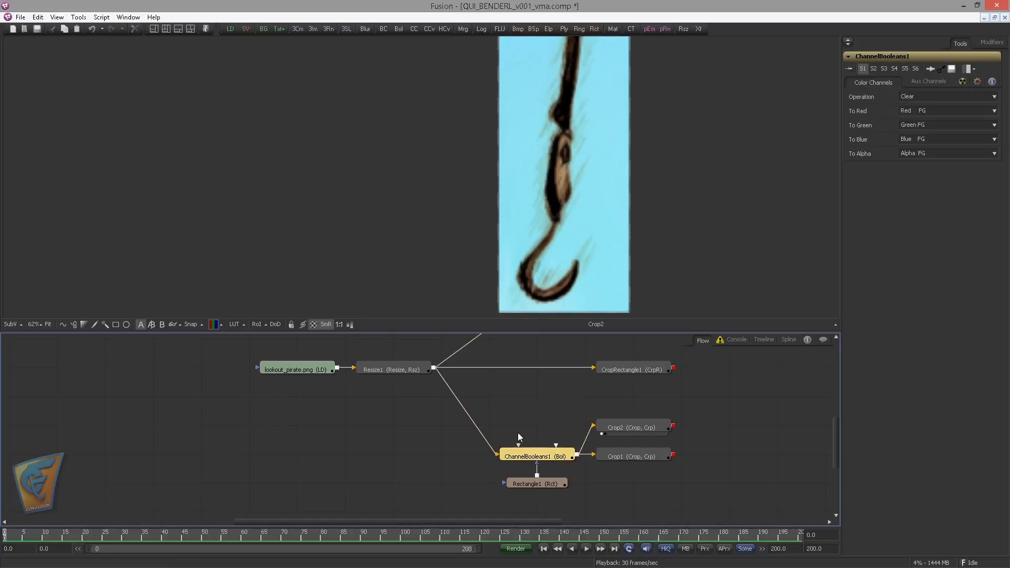
{"action": "key", "text": "ctrl+c"}
{"action": "left_click", "coordinate": [522, 403]}
{"action": "key", "text": "ctrl+v"}
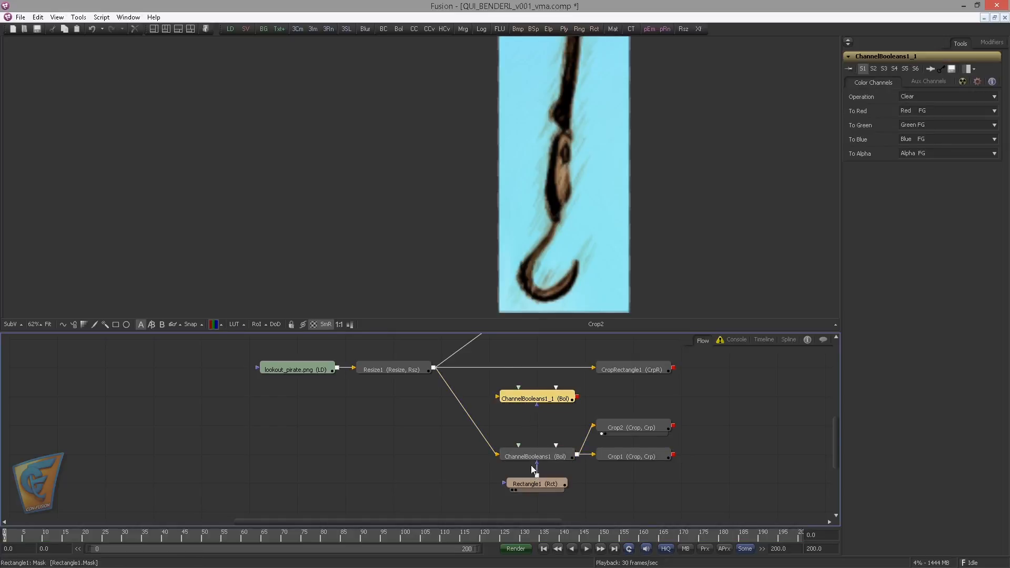
Add a Bitmap mask below ChannelBooleans1_1, feed it from Resize1 and show it in the viewer
{"action": "left_click_drag", "start_coordinate": [518, 29], "coordinate": [536, 423]}
{"action": "left_click_drag", "start_coordinate": [431, 368], "coordinate": [526, 428]}
{"action": "left_click_drag", "start_coordinate": [530, 414], "coordinate": [483, 255]}
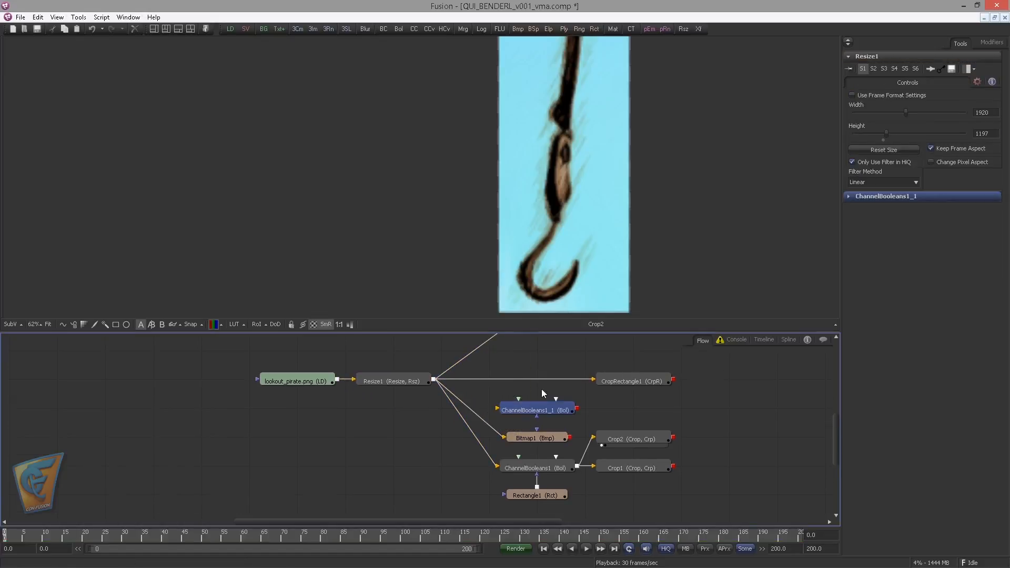
{"action": "left_click_drag", "start_coordinate": [528, 435], "coordinate": [504, 191]}
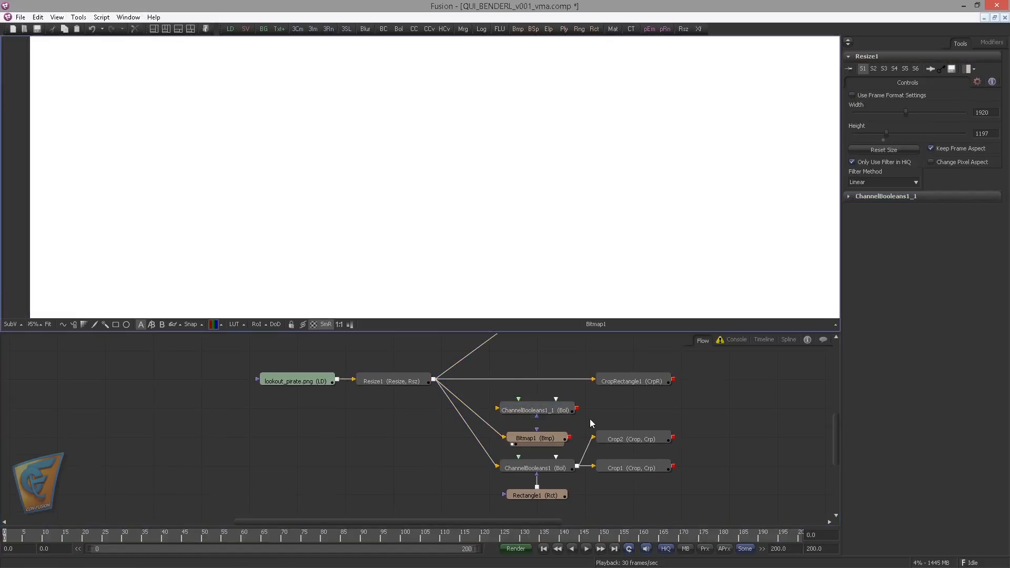
Set Bitmap1's mask channel to Blue after trying Red
{"action": "left_click", "coordinate": [535, 438]}
{"action": "left_click", "coordinate": [920, 216]}
{"action": "left_click", "coordinate": [916, 227]}
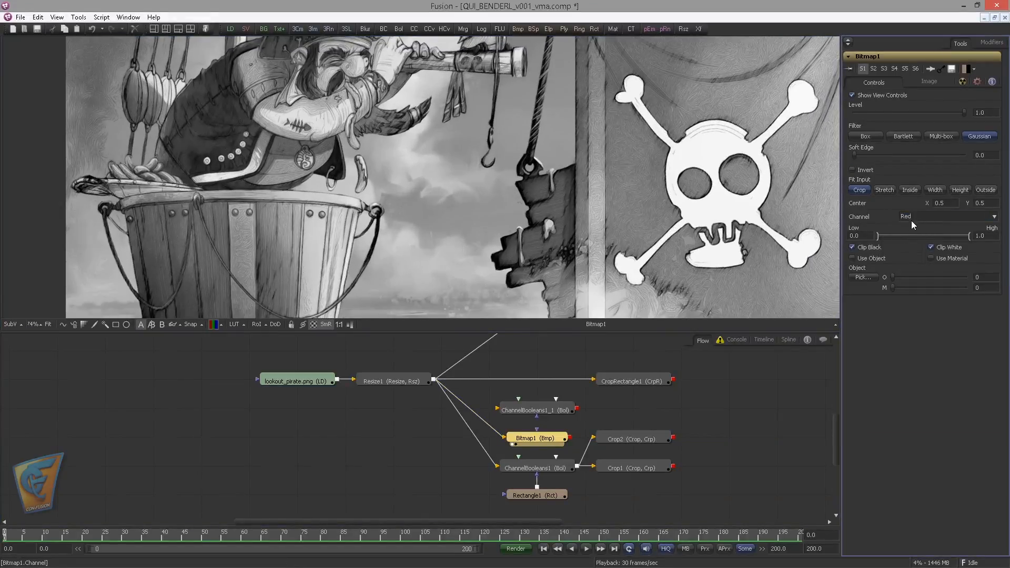
{"action": "left_click", "coordinate": [914, 217]}
{"action": "left_click", "coordinate": [905, 239]}
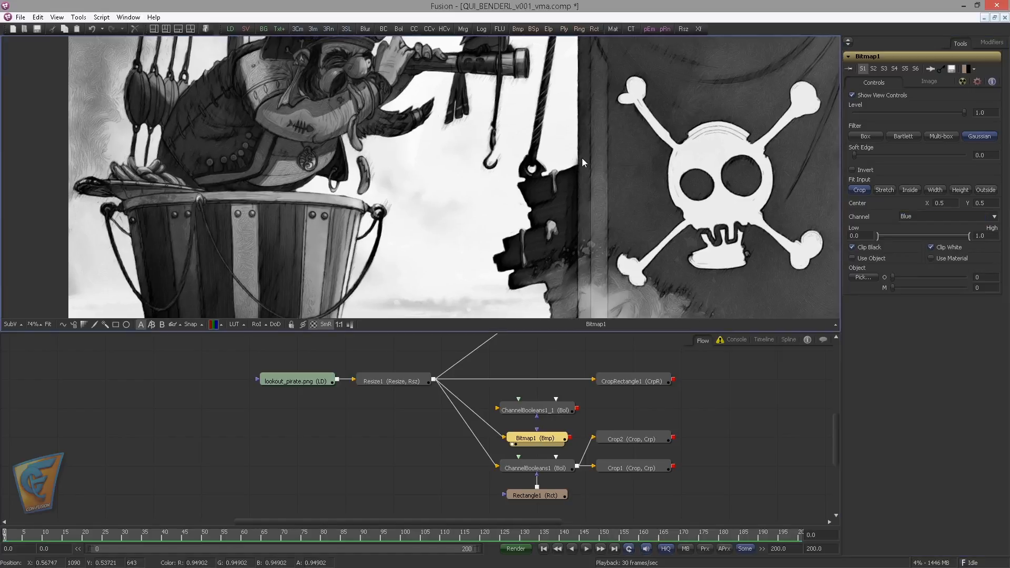
Tighten Bitmap1's range around the hook to about 0.365 low and 0.794 high
{"action": "scroll", "coordinate": [581, 158], "scroll_direction": "up", "scroll_amount": 5}
{"action": "scroll", "coordinate": [488, 201], "scroll_direction": "up", "scroll_amount": 2}
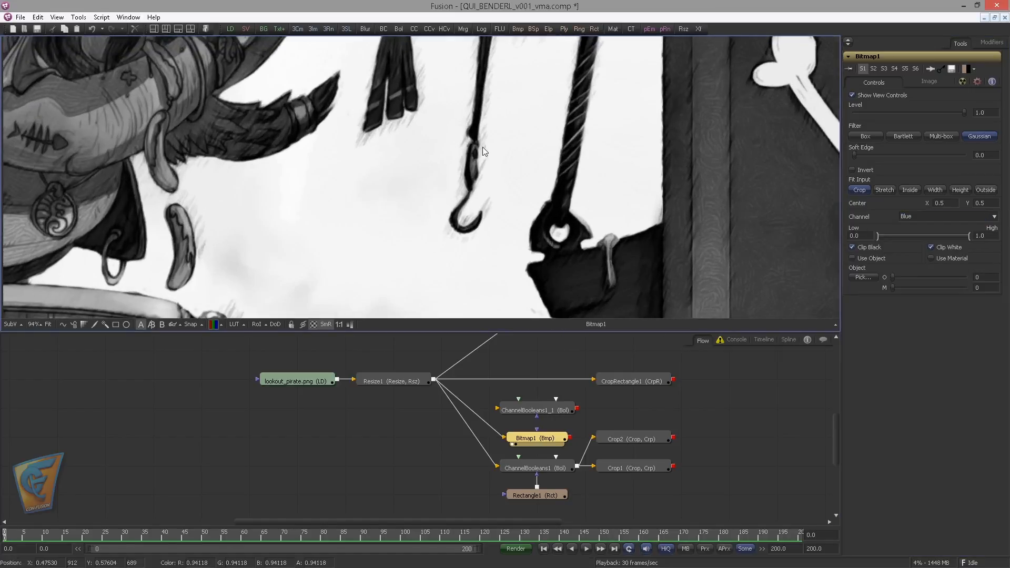
{"action": "left_click_drag", "start_coordinate": [973, 236], "coordinate": [951, 239]}
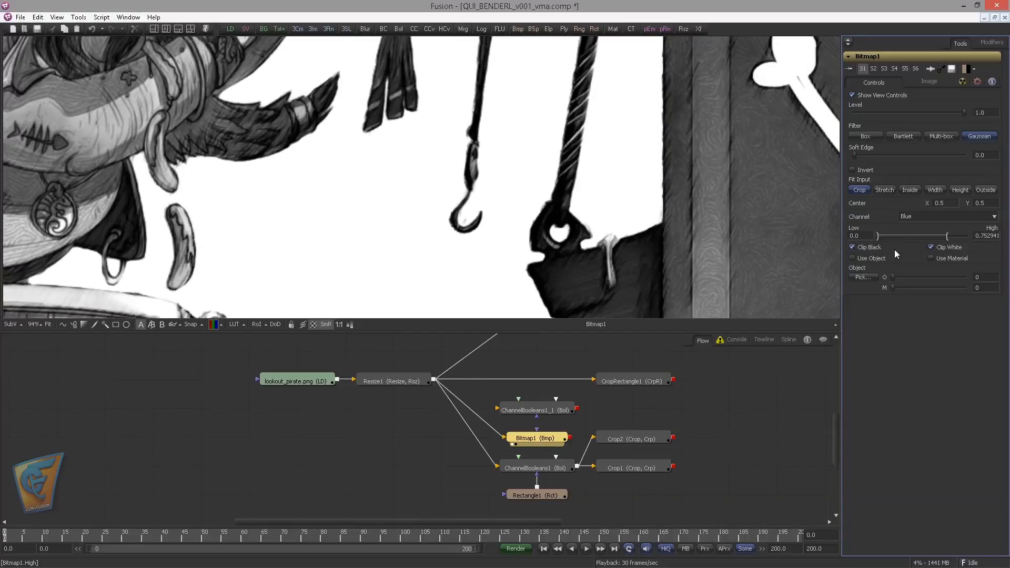
{"action": "left_click_drag", "start_coordinate": [878, 236], "coordinate": [911, 238]}
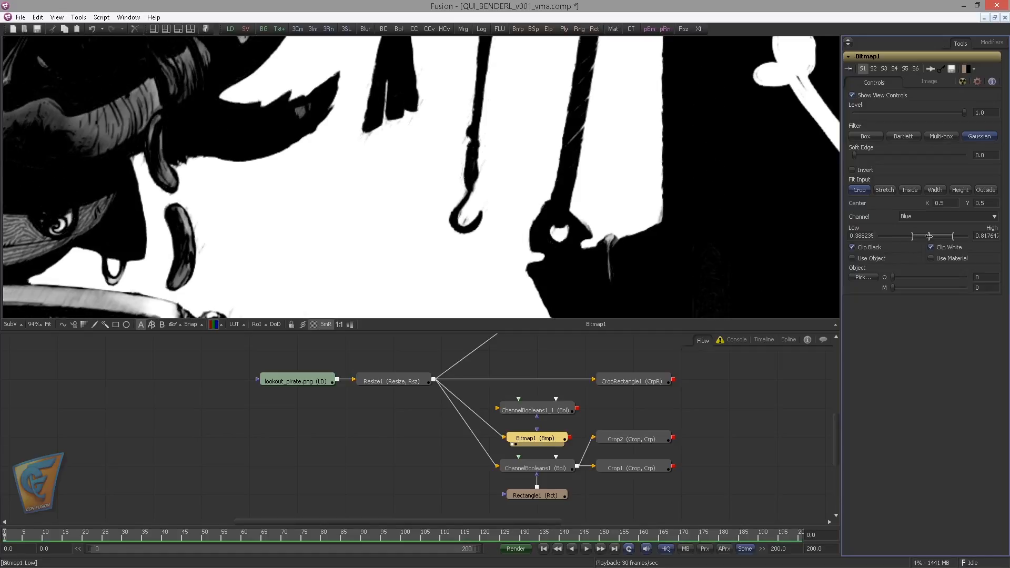
Connect Bitmap1 as ChannelBooleans1_1's effect mask, feed Resize1 into its main input and view the keyed result
{"action": "left_click_drag", "start_coordinate": [513, 402], "coordinate": [506, 389]}
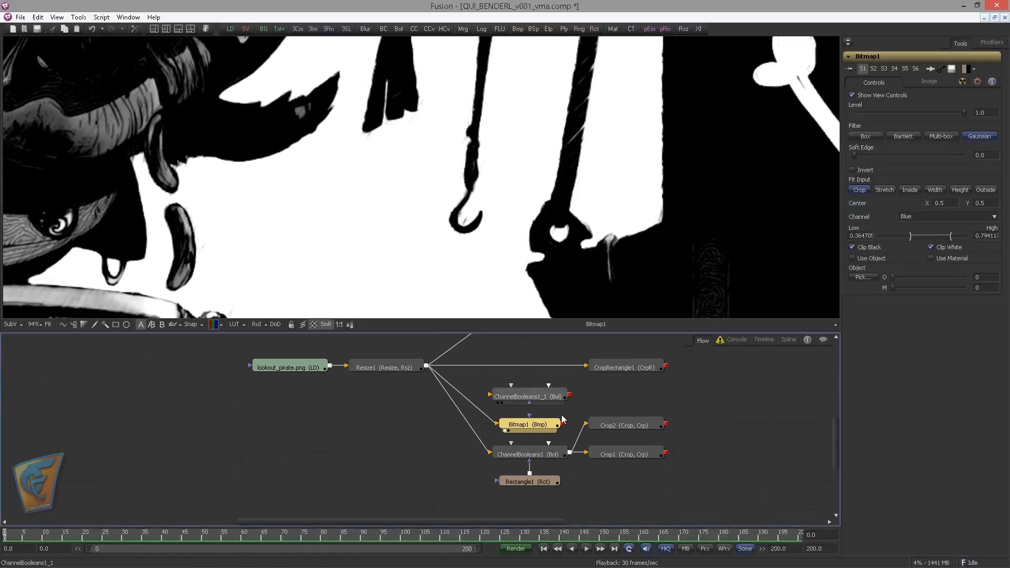
{"action": "left_click_drag", "start_coordinate": [563, 423], "coordinate": [529, 403]}
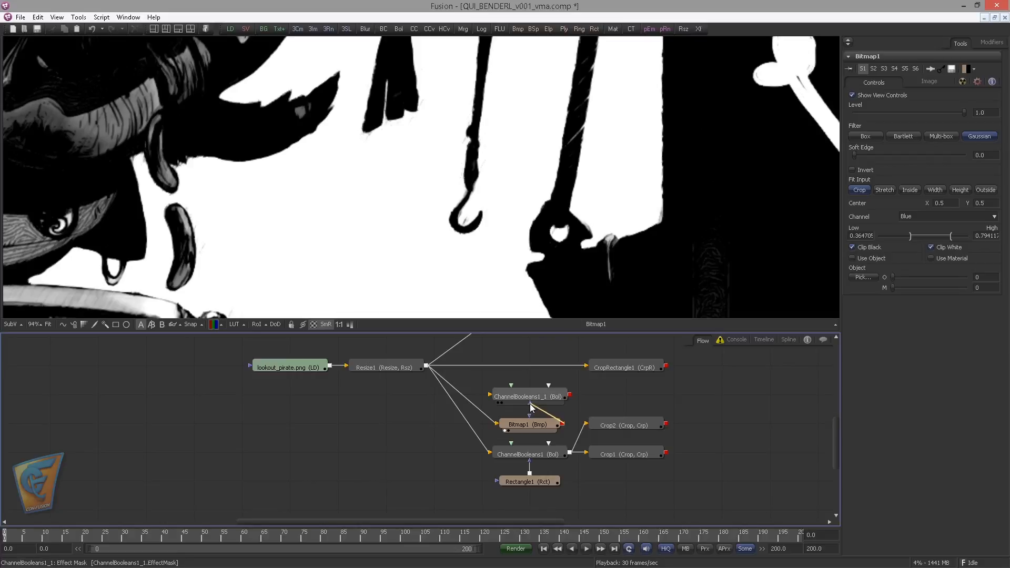
{"action": "left_click", "coordinate": [518, 396]}
{"action": "left_click_drag", "start_coordinate": [472, 384], "coordinate": [509, 393]}
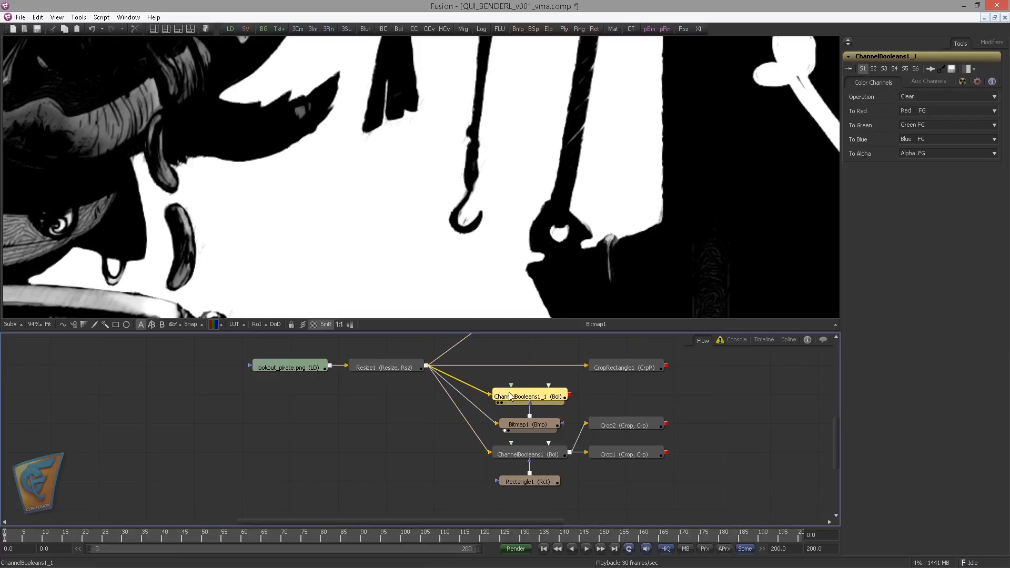
{"action": "key", "text": "1"}
{"action": "left_click", "coordinate": [501, 220]}
{"action": "left_click_drag", "start_coordinate": [500, 219], "coordinate": [452, 178]}
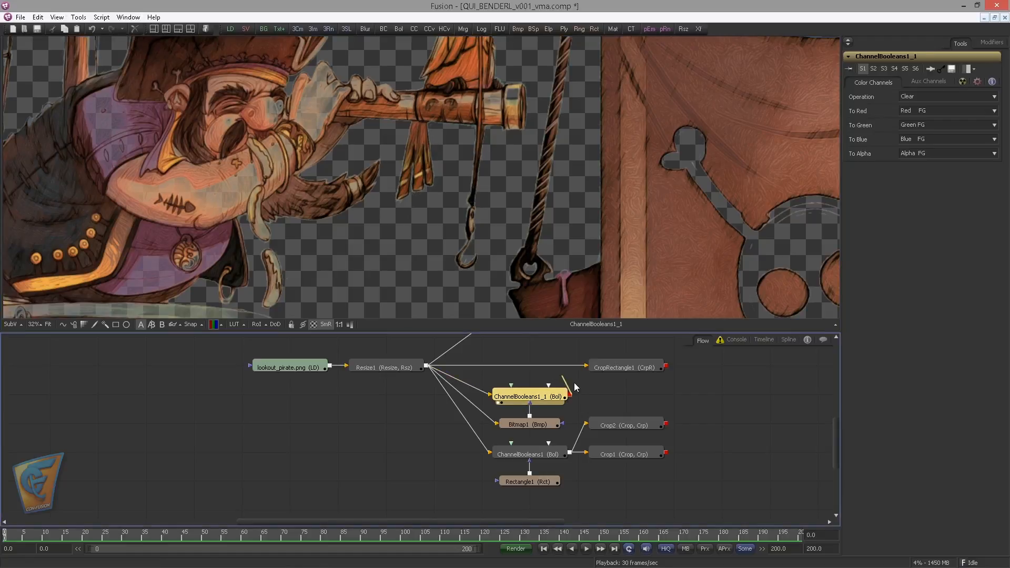
Feed Crop2 from ChannelBooleans1_1 instead of ChannelBooleans1 and inspect the cropped hook in the viewer
{"action": "left_click_drag", "start_coordinate": [573, 395], "coordinate": [599, 401]}
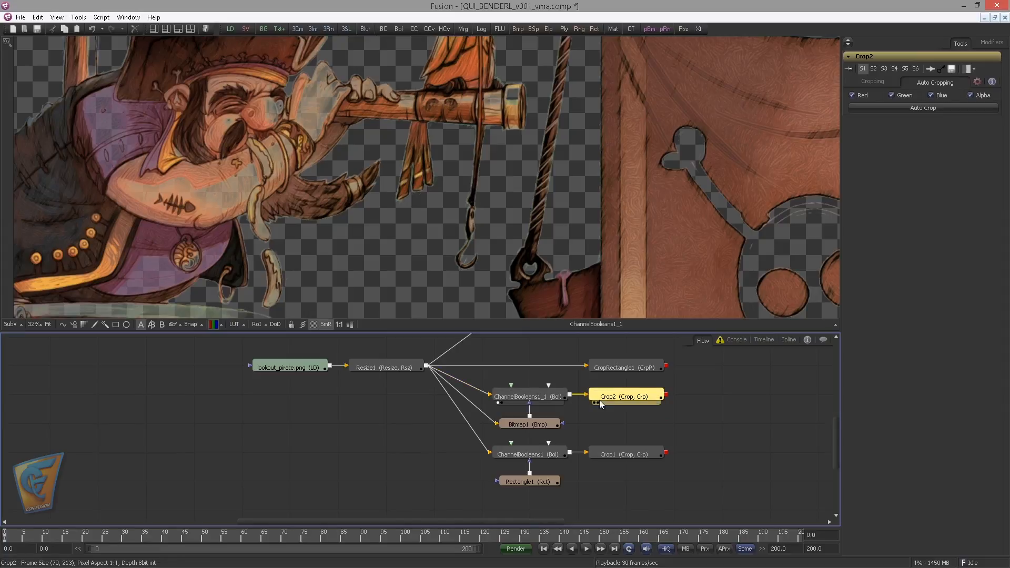
{"action": "key", "text": "1"}
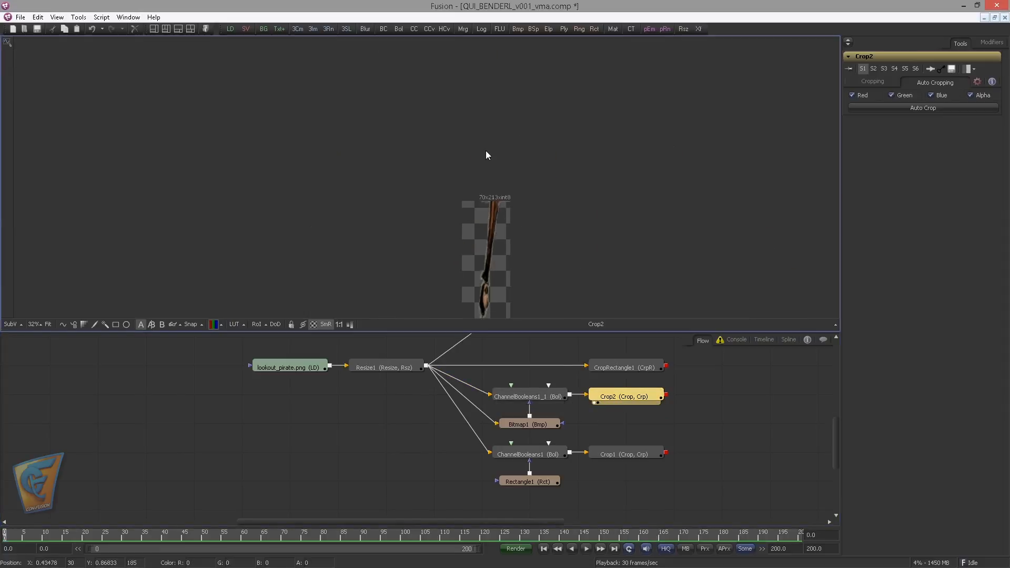
{"action": "scroll", "coordinate": [562, 196], "scroll_direction": "up", "scroll_amount": 1}
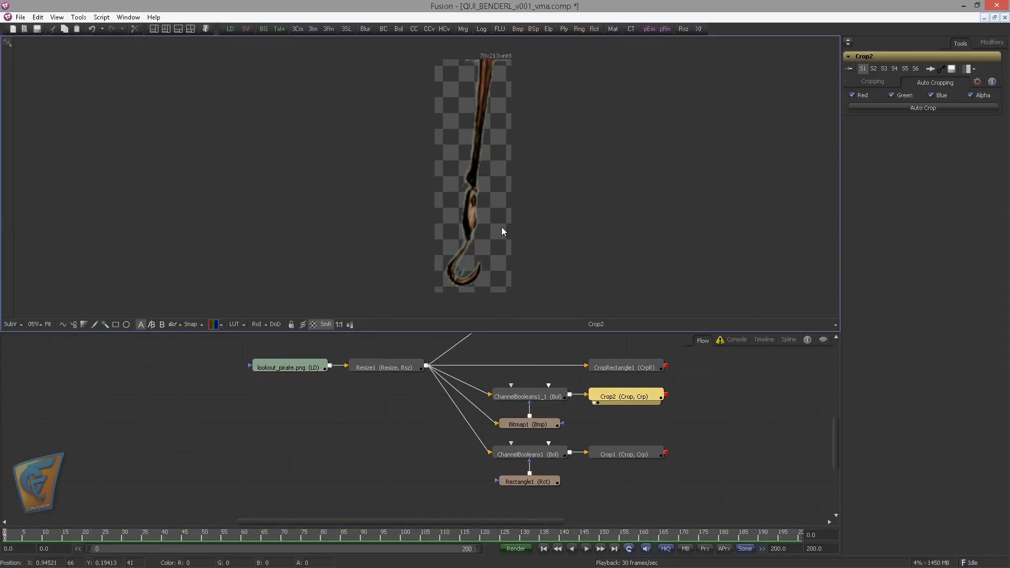
{"action": "left_click", "coordinate": [532, 484]}
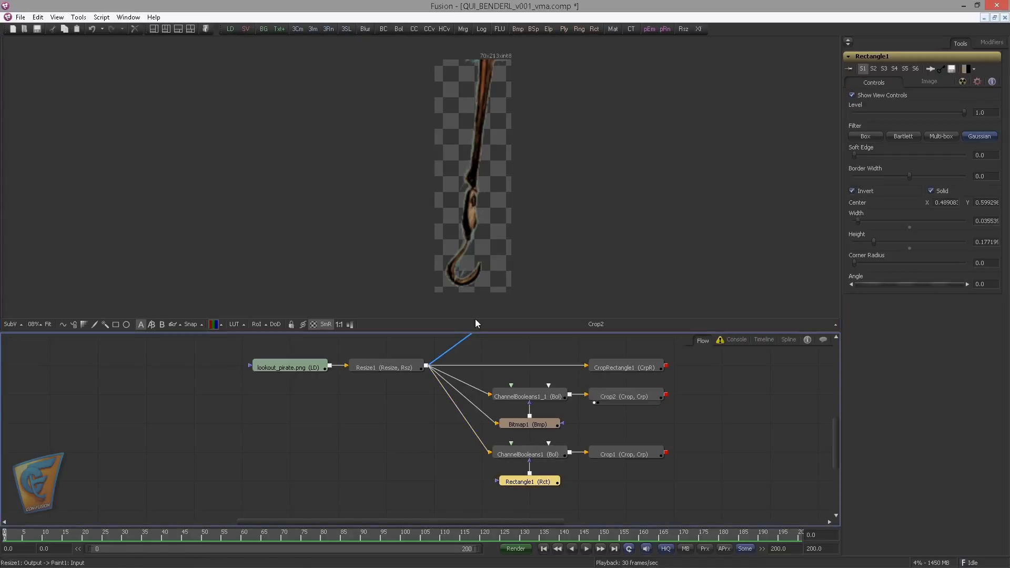
{"action": "left_click", "coordinate": [599, 324]}
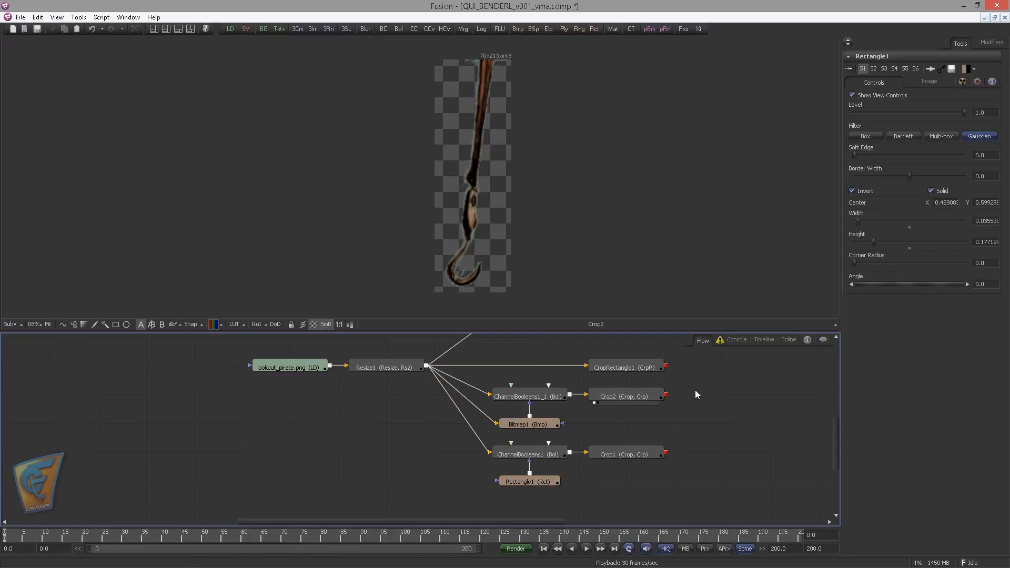
Move the ChannelBooleans1 and ChannelBooleans1_1 branches, including their masks and crops, down to space out the flow
{"action": "left_click_drag", "start_coordinate": [515, 508], "coordinate": [626, 448]}
{"action": "left_click_drag", "start_coordinate": [629, 451], "coordinate": [630, 479]}
{"action": "left_click", "coordinate": [535, 445]}
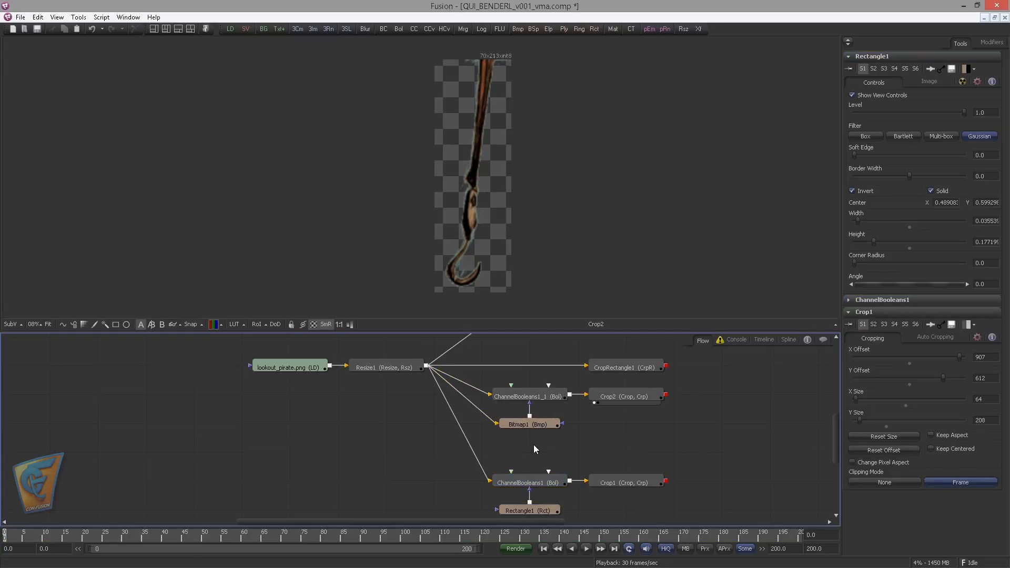
{"action": "left_click_drag", "start_coordinate": [534, 446], "coordinate": [623, 425]}
{"action": "left_click", "coordinate": [614, 449]}
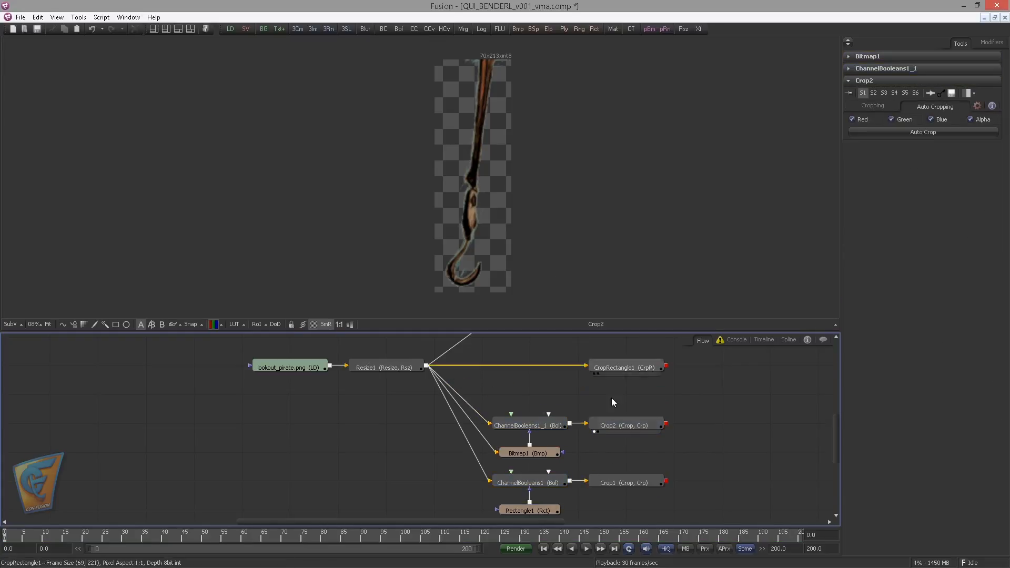
Compare the hook outputs of Crop1, Crop2, ChannelBooleans1_1 and CropRectangle1 in the viewer
{"action": "left_click_drag", "start_coordinate": [624, 482], "coordinate": [559, 237]}
{"action": "left_click_drag", "start_coordinate": [642, 479], "coordinate": [603, 474]}
{"action": "left_click_drag", "start_coordinate": [583, 421], "coordinate": [479, 233]}
{"action": "left_click_drag", "start_coordinate": [479, 233], "coordinate": [495, 237]}
{"action": "left_click_drag", "start_coordinate": [594, 411], "coordinate": [573, 423]}
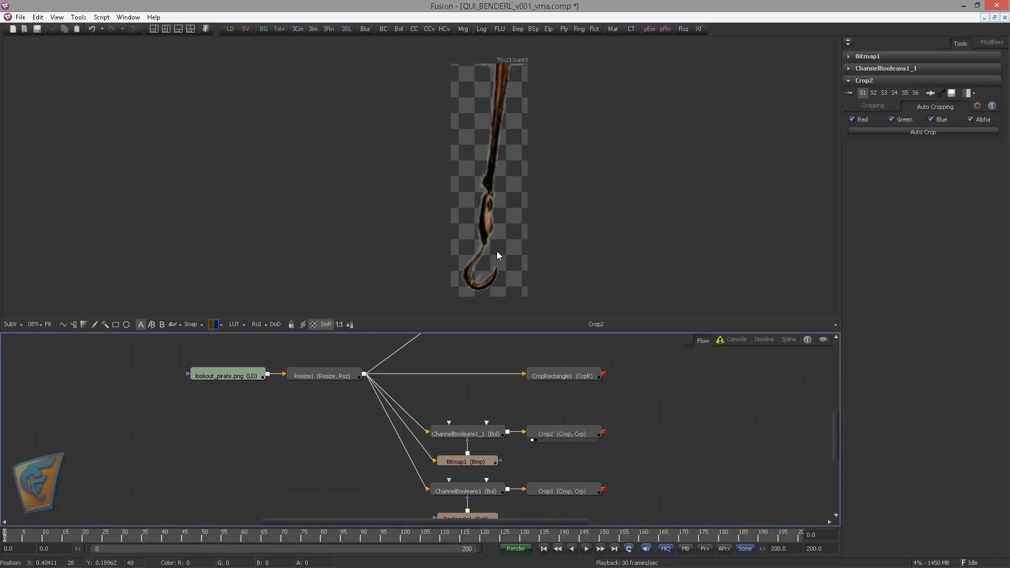
{"action": "left_click_drag", "start_coordinate": [481, 427], "coordinate": [515, 166]}
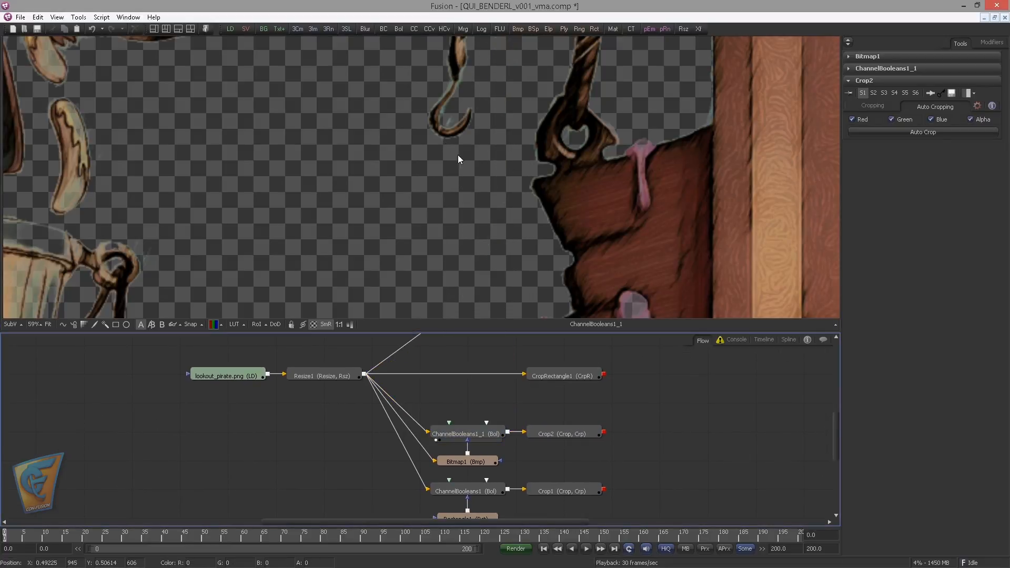
{"action": "left_click_drag", "start_coordinate": [556, 434], "coordinate": [477, 190]}
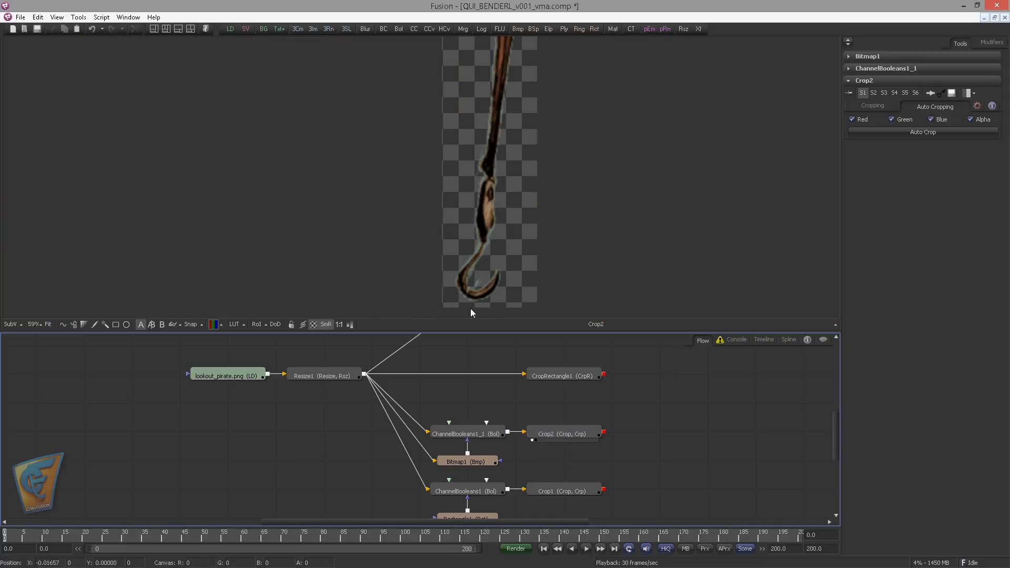
{"action": "scroll", "coordinate": [487, 390], "scroll_direction": "down", "scroll_amount": 1}
{"action": "left_click_drag", "start_coordinate": [494, 390], "coordinate": [367, 211]}
{"action": "left_click_drag", "start_coordinate": [557, 415], "coordinate": [530, 392]}
{"action": "scroll", "coordinate": [522, 237], "scroll_direction": "down", "scroll_amount": 1}
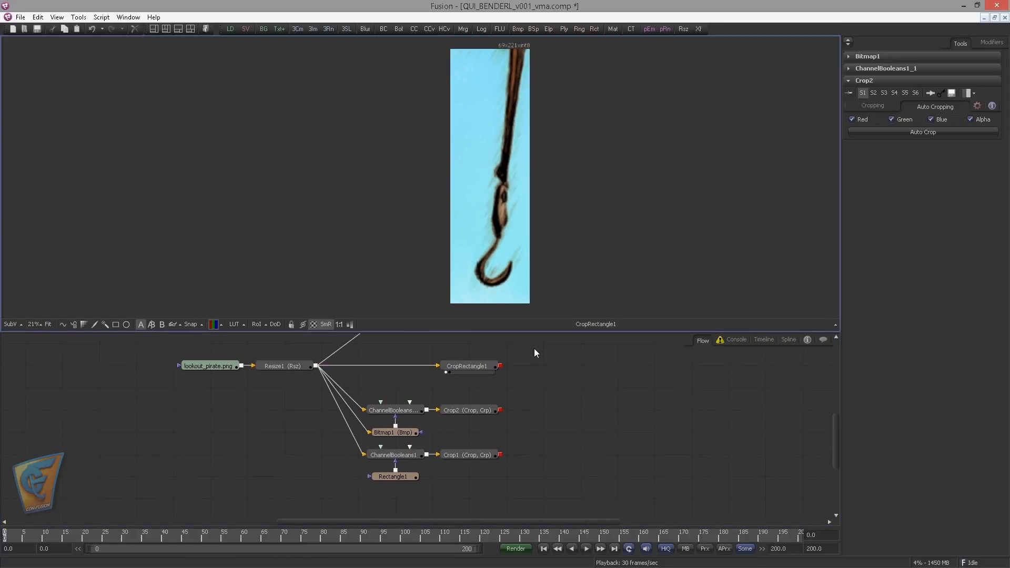
Enlarge the flow area and paste a copy of ChannelBooleans1_1 with its Bitmap1 mask beside CropRectangle1
{"action": "left_click_drag", "start_coordinate": [465, 332], "coordinate": [465, 296]}
{"action": "left_click_drag", "start_coordinate": [552, 313], "coordinate": [566, 343]}
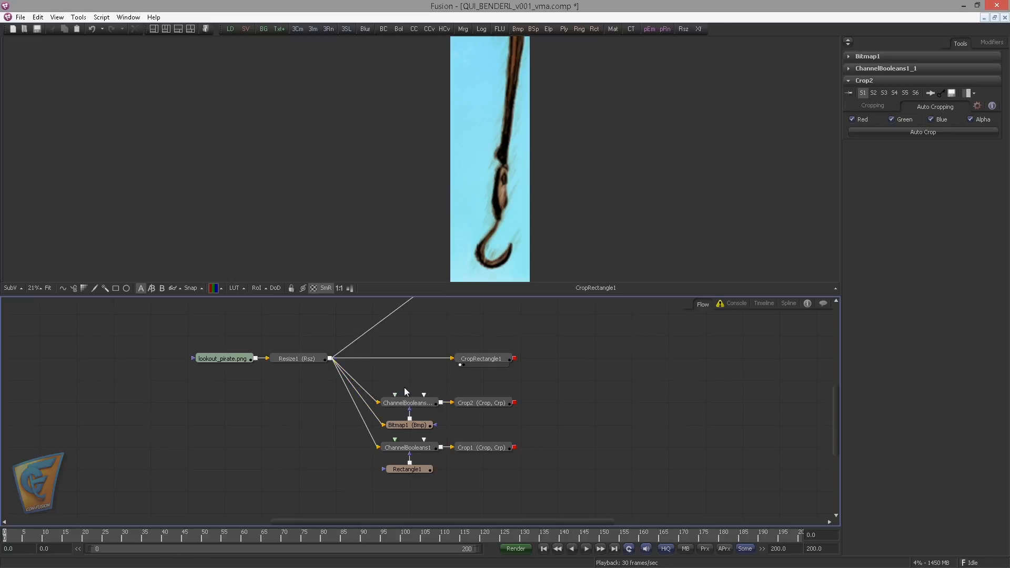
{"action": "left_click_drag", "start_coordinate": [421, 431], "coordinate": [403, 394]}
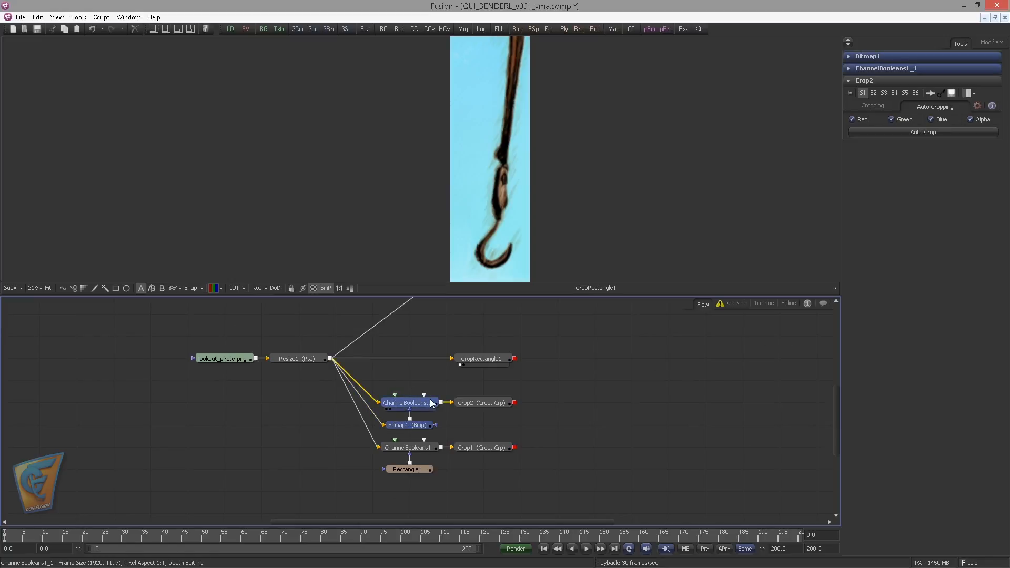
{"action": "left_click", "coordinate": [583, 356]}
{"action": "key", "text": "ctrl+v"}
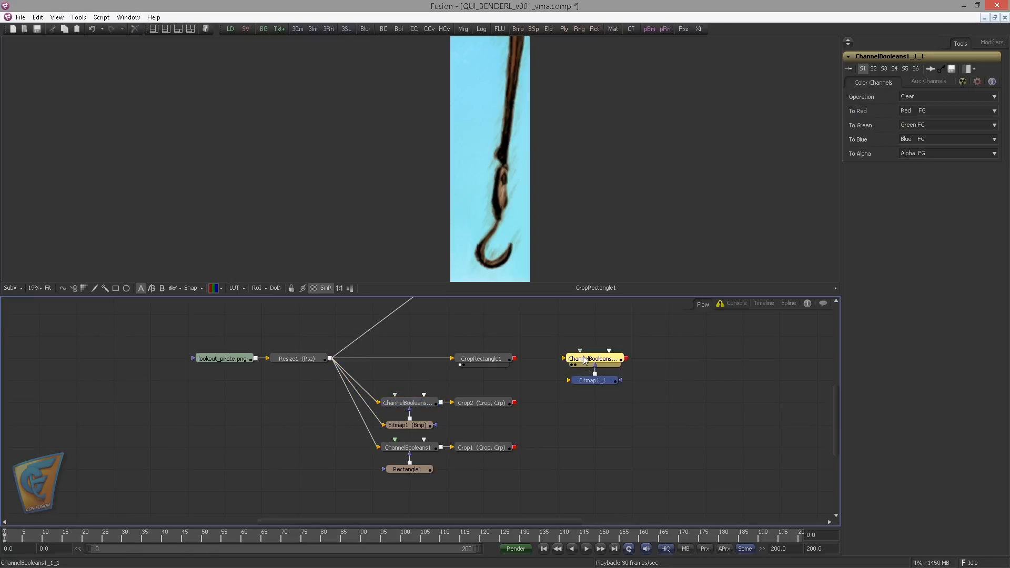
Connect CropRectangle1 to both the copied ChannelBooleans and Bitmap1_1, and check the matte and keyed hook in the viewer
{"action": "left_click_drag", "start_coordinate": [583, 356], "coordinate": [533, 380]}
{"action": "left_click", "coordinate": [441, 355]}
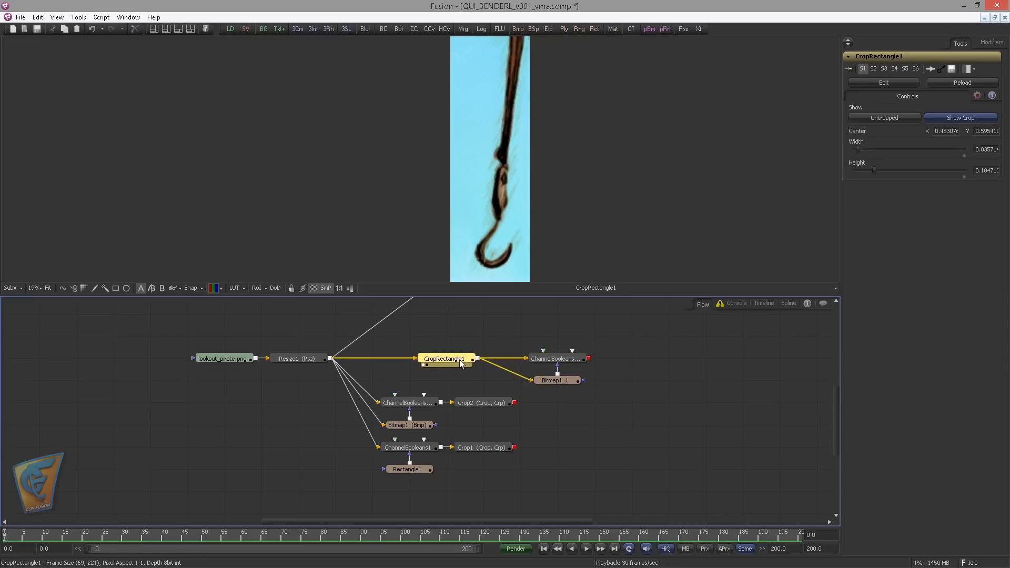
{"action": "left_click", "coordinate": [539, 386]}
{"action": "left_click_drag", "start_coordinate": [468, 358], "coordinate": [505, 358]}
{"action": "left_click", "coordinate": [535, 364]}
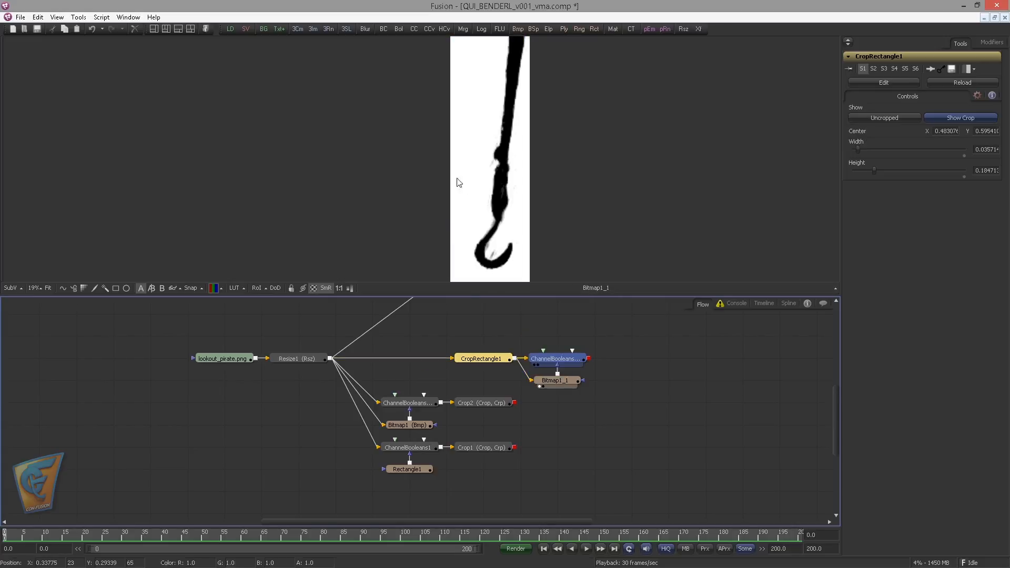
{"action": "left_click", "coordinate": [623, 326]}
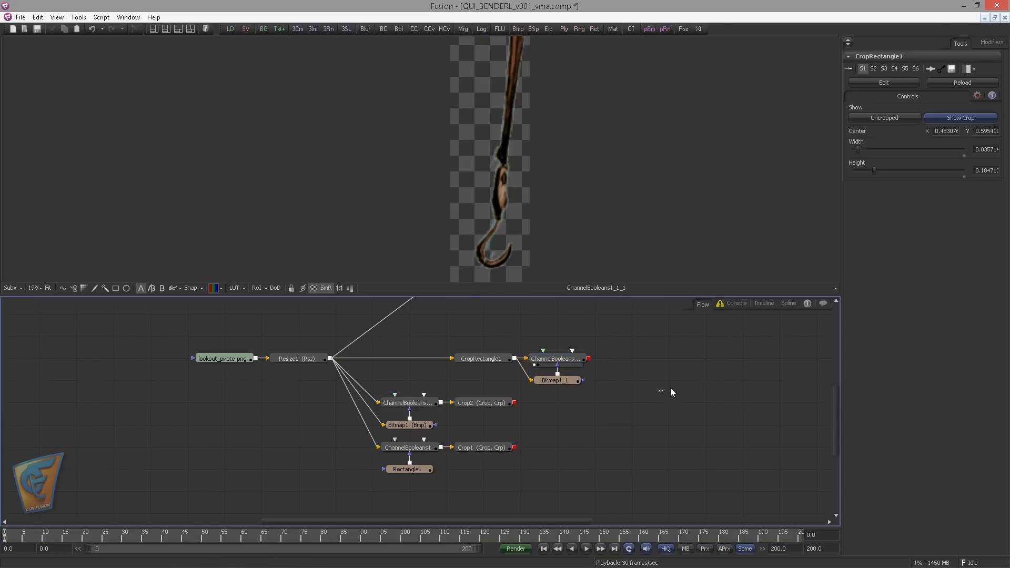
Delete the Crop1 and Crop2 branches with their ChannelBooleans and masks, and line up Paint1 above CropRectangle1
{"action": "left_click_drag", "start_coordinate": [369, 504], "coordinate": [502, 399]}
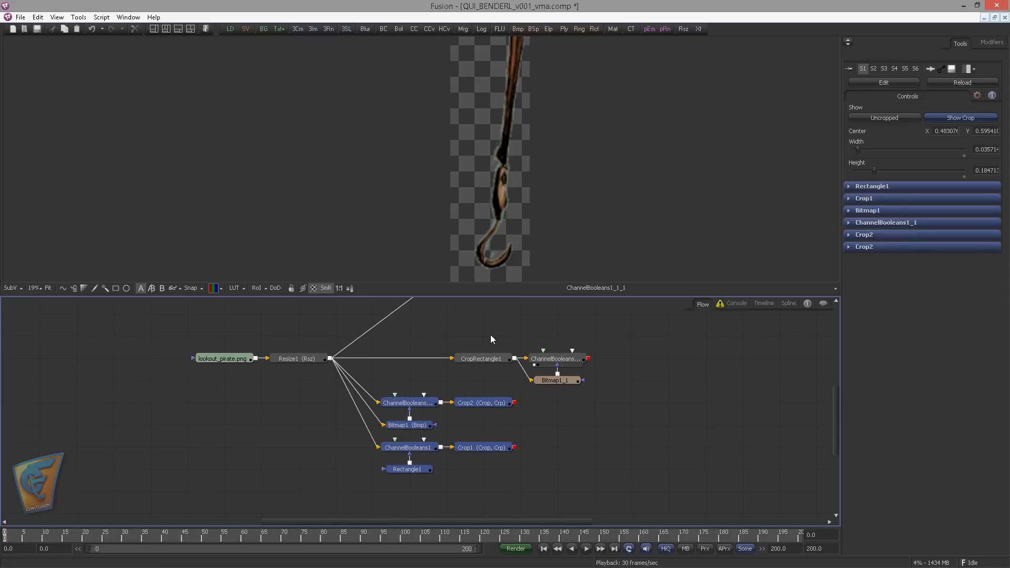
{"action": "key", "text": "Delete"}
{"action": "left_click", "coordinate": [436, 429]}
{"action": "left_click", "coordinate": [502, 378]}
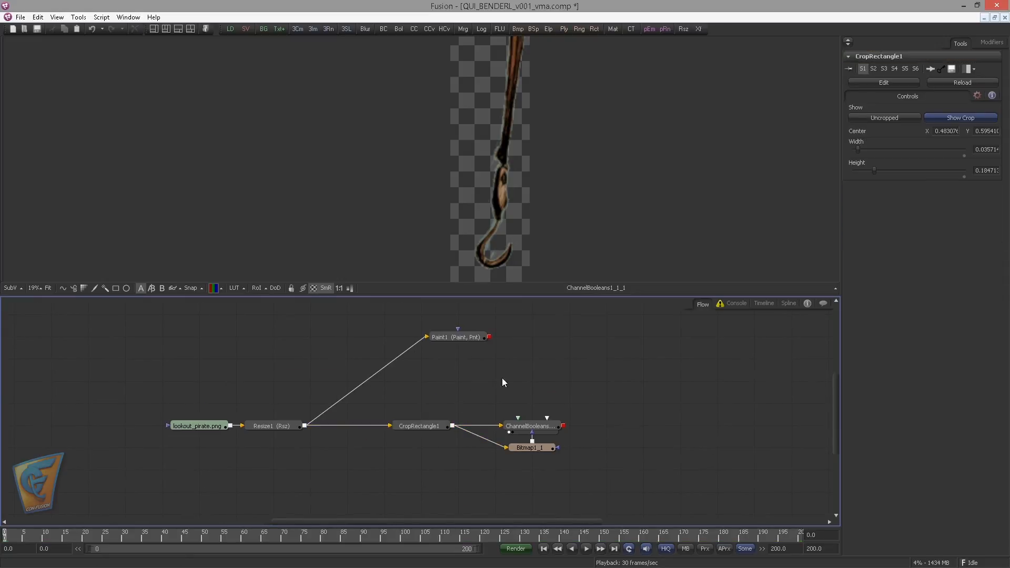
{"action": "left_click", "coordinate": [421, 359]}
{"action": "left_click", "coordinate": [526, 358]}
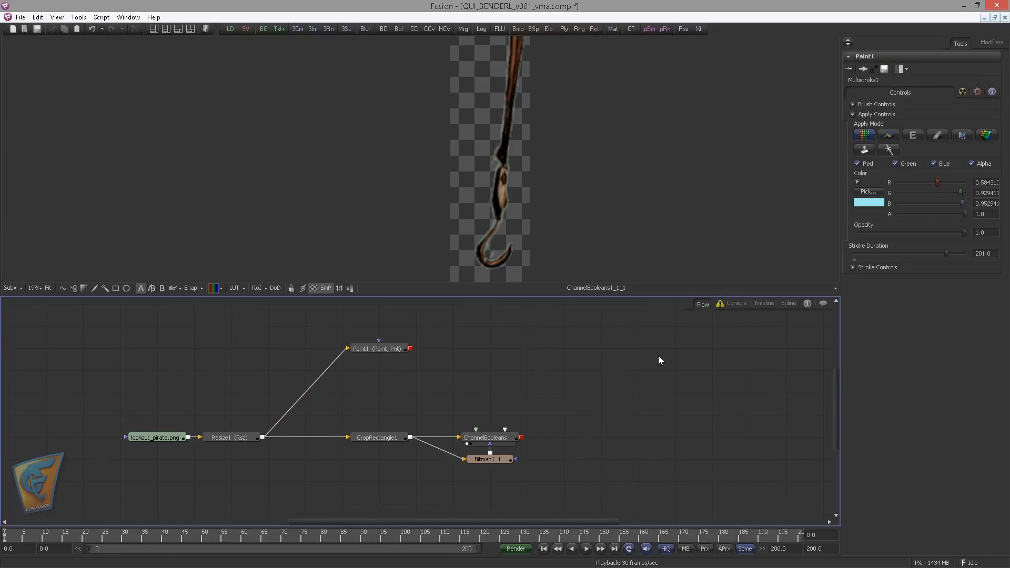
Add an Image Plane 3D fed by the keyed hook's ChannelBooleans and show it in the first viewer
{"action": "key", "text": "ctrl+space"}
{"action": "type", "text": "ima"}
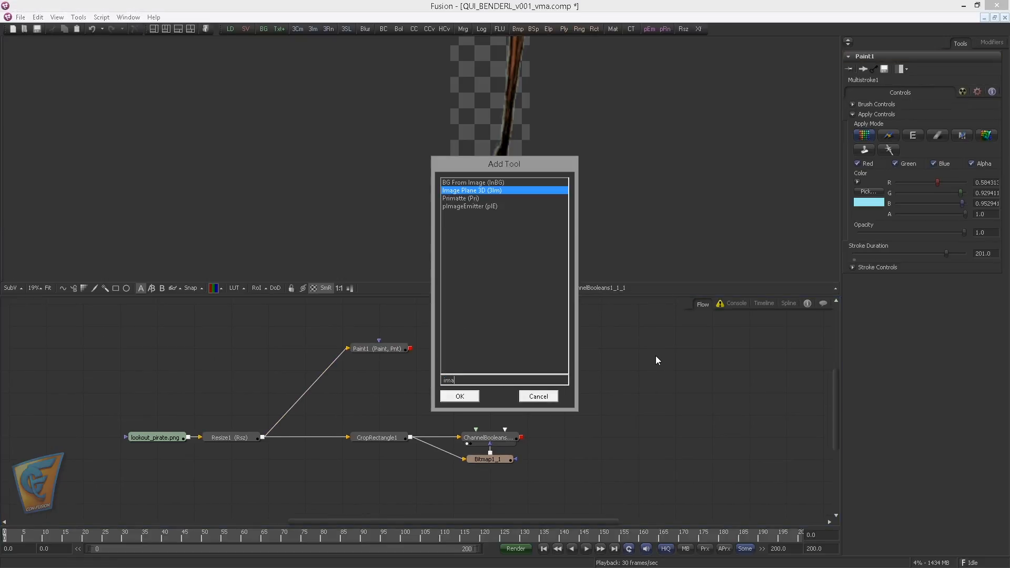
{"action": "key", "text": "Return"}
{"action": "left_click_drag", "start_coordinate": [630, 373], "coordinate": [629, 419]}
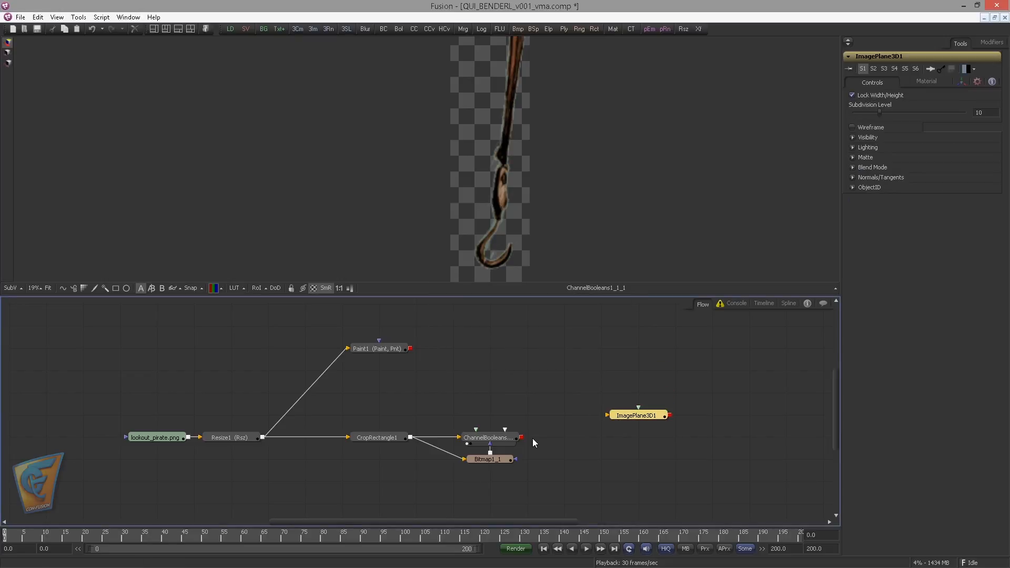
{"action": "left_click_drag", "start_coordinate": [521, 437], "coordinate": [631, 440]}
{"action": "key", "text": "1"}
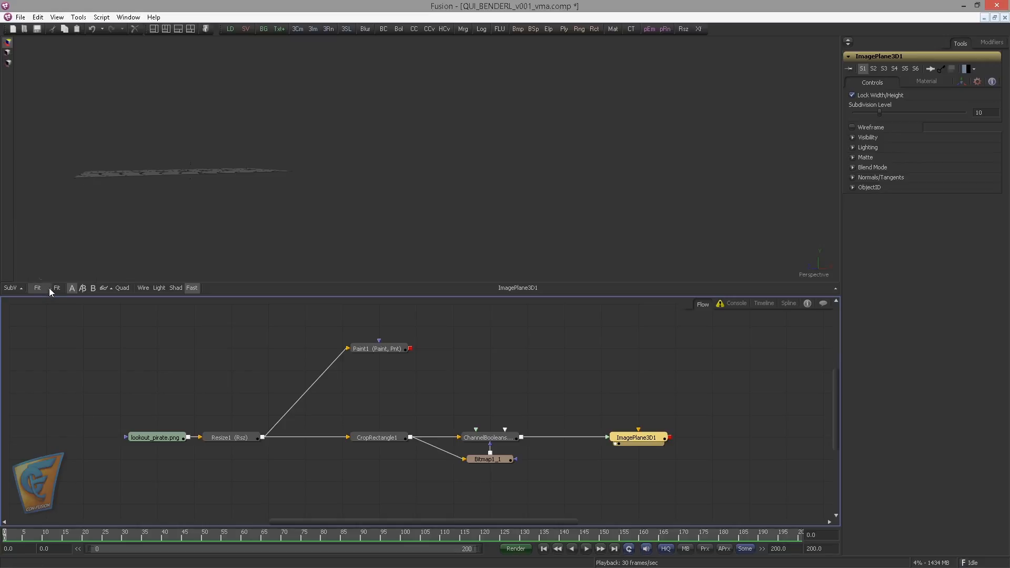
{"action": "left_click", "coordinate": [49, 288]}
{"action": "left_click", "coordinate": [496, 200]}
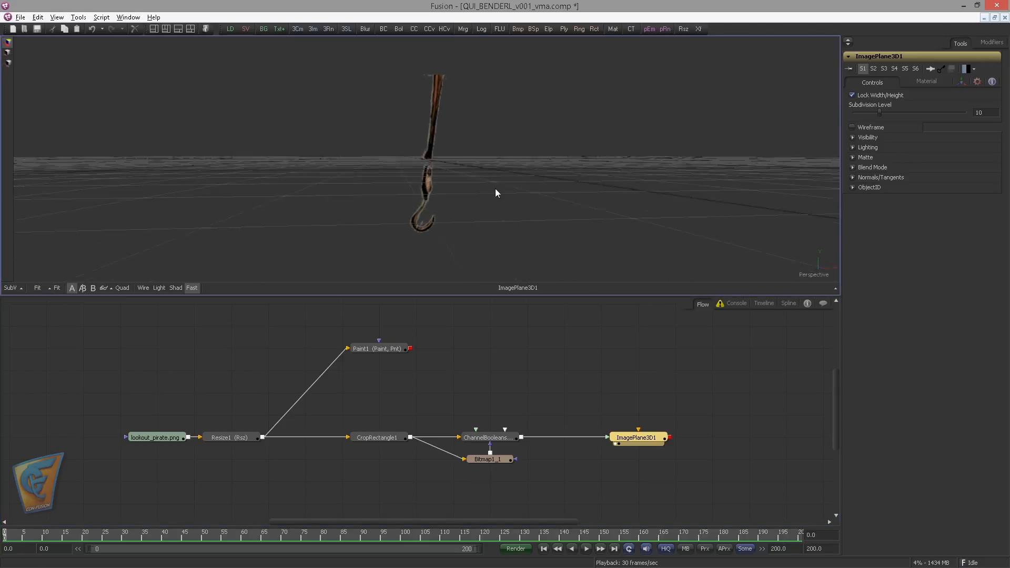
{"action": "left_click_drag", "start_coordinate": [495, 190], "coordinate": [370, 196]}
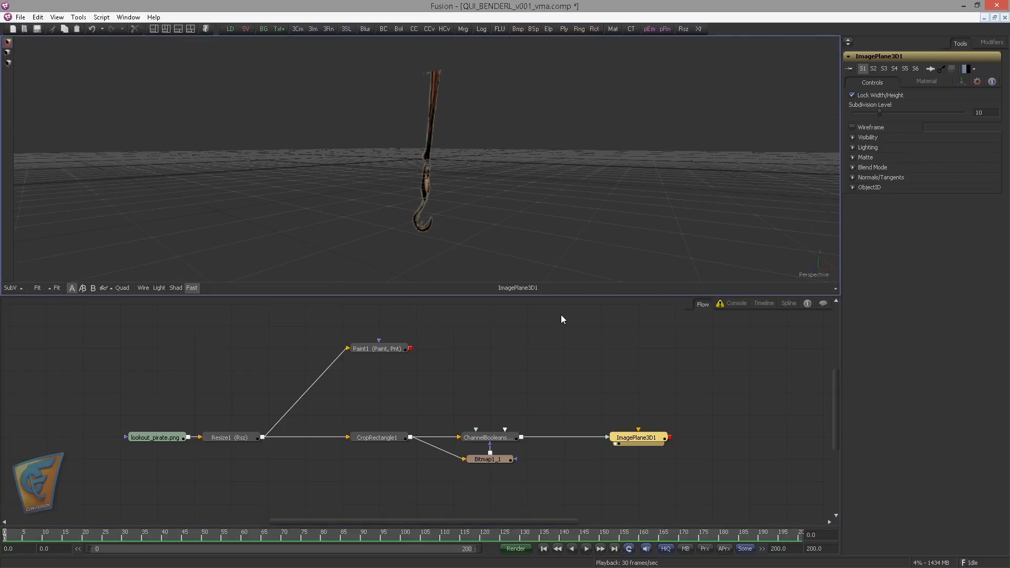
Add a Camera 3D above the image plane, connect Paint1 as its image input and show the camera in the first viewer
{"action": "left_click", "coordinate": [617, 345]}
{"action": "key", "text": "ctrl+space"}
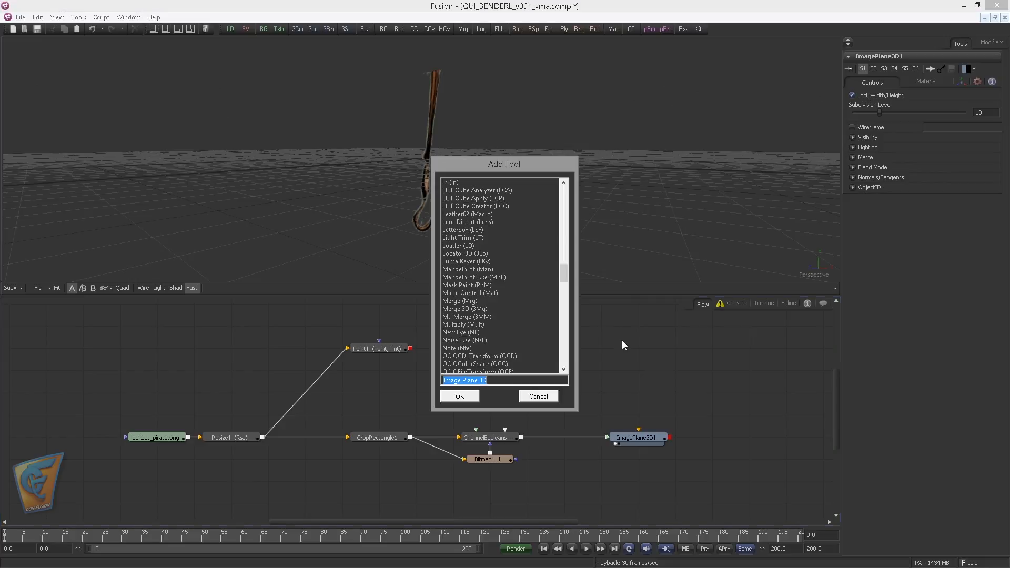
{"action": "type", "text": "camer"}
{"action": "key", "text": "Return"}
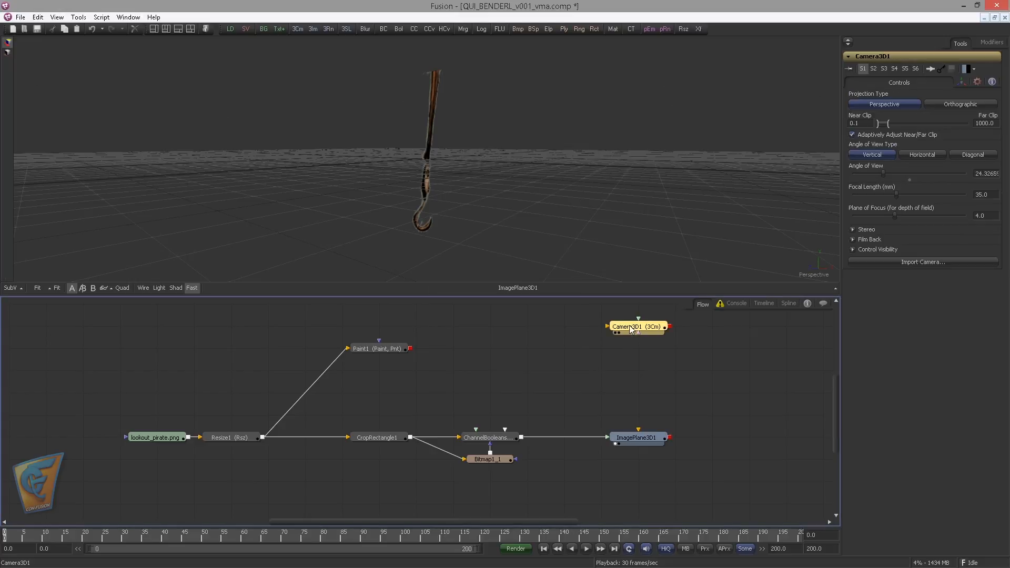
{"action": "left_click_drag", "start_coordinate": [413, 349], "coordinate": [503, 374]}
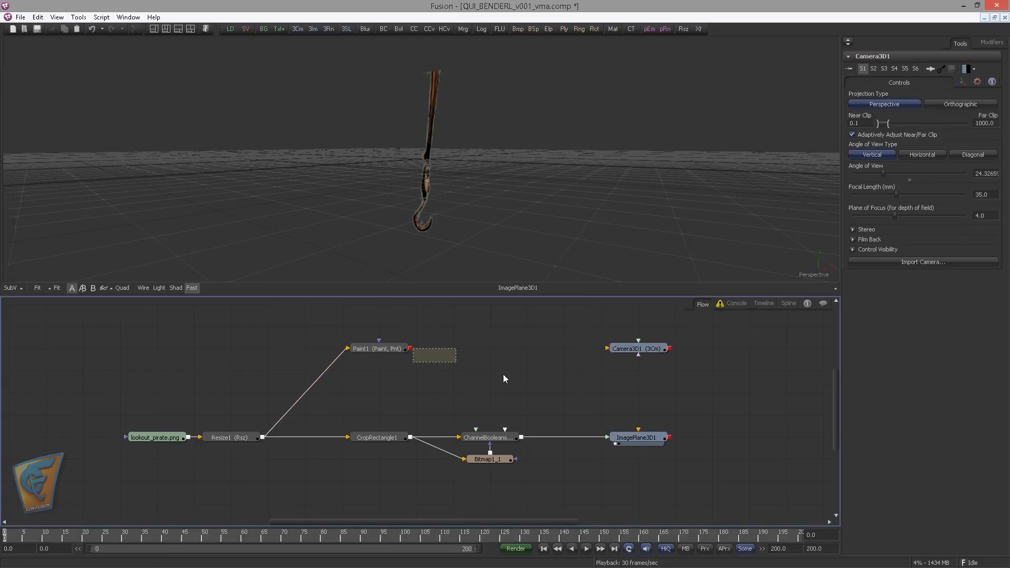
{"action": "mouse_move", "coordinate": [411, 348]}
{"action": "left_mouse_down"}
{"action": "mouse_move", "coordinate": [599, 362]}
{"action": "mouse_move", "coordinate": [615, 350]}
{"action": "mouse_move", "coordinate": [589, 290]}
{"action": "mouse_move", "coordinate": [471, 127]}
{"action": "mouse_move", "coordinate": [472, 178]}
{"action": "mouse_move", "coordinate": [447, 188]}
{"action": "mouse_move", "coordinate": [539, 162]}
{"action": "mouse_move", "coordinate": [470, 194]}
{"action": "mouse_move", "coordinate": [332, 160]}
{"action": "left_mouse_up"}
{"action": "left_click_drag", "start_coordinate": [654, 348], "coordinate": [578, 210]}
{"action": "left_click", "coordinate": [657, 347]}
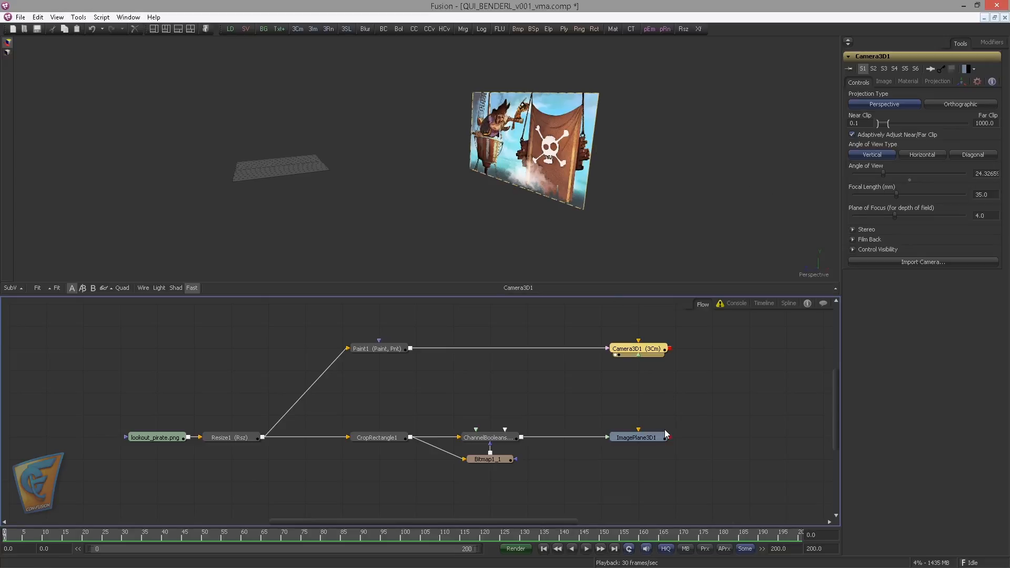
Connect ImagePlane3D1 to Camera3D1's scene input and inspect the hook and background planes in 3D
{"action": "left_click_drag", "start_coordinate": [667, 437], "coordinate": [637, 357]}
{"action": "left_click", "coordinate": [637, 438]}
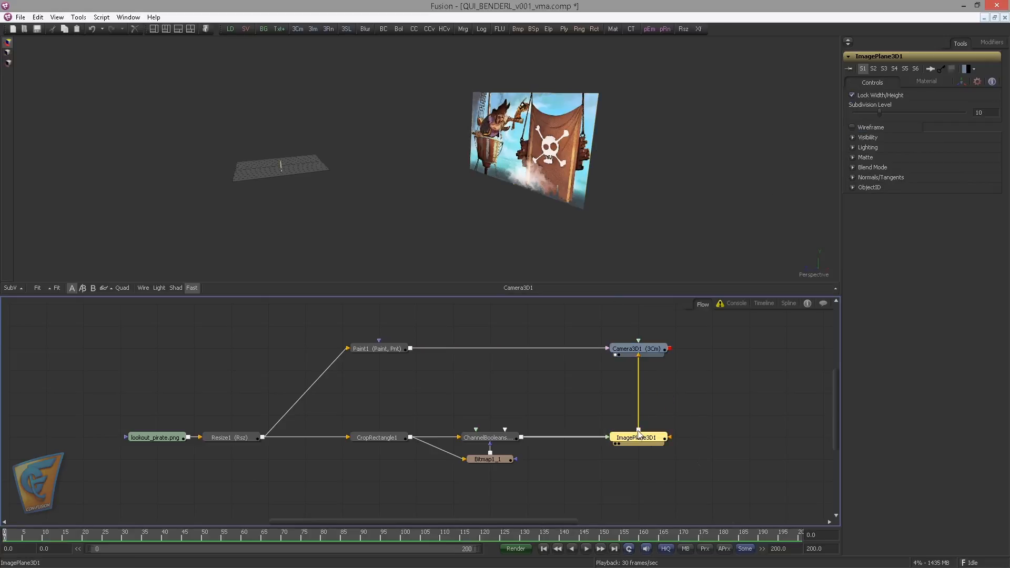
{"action": "left_click_drag", "start_coordinate": [443, 236], "coordinate": [551, 200]}
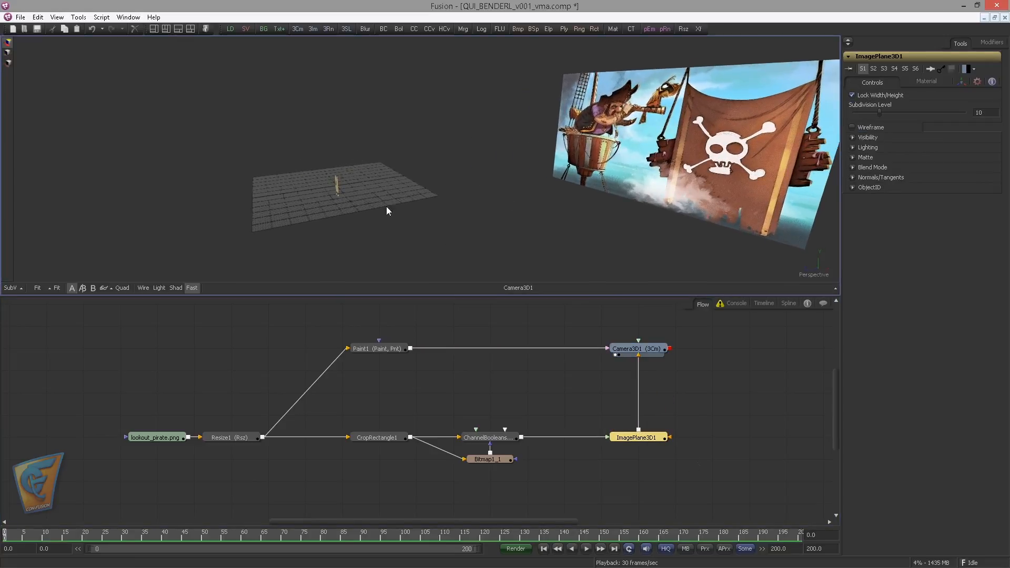
{"action": "left_click_drag", "start_coordinate": [388, 210], "coordinate": [313, 208]}
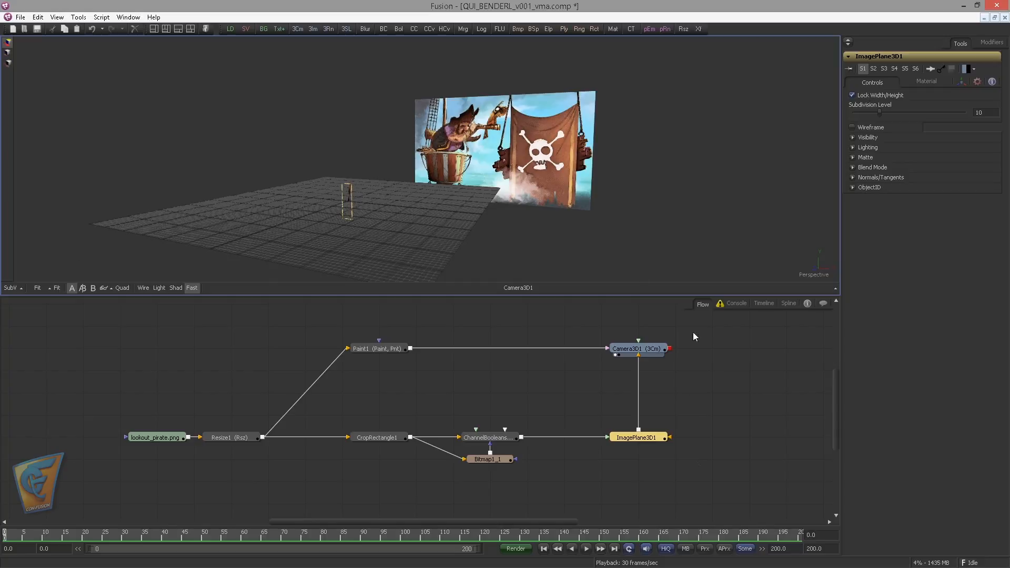
{"action": "left_click_drag", "start_coordinate": [487, 128], "coordinate": [547, 210]}
With Camera3D1 shown in a second viewer, switch its projection to Orthographic and set its scale to 0.1
{"action": "left_click", "coordinate": [633, 350]}
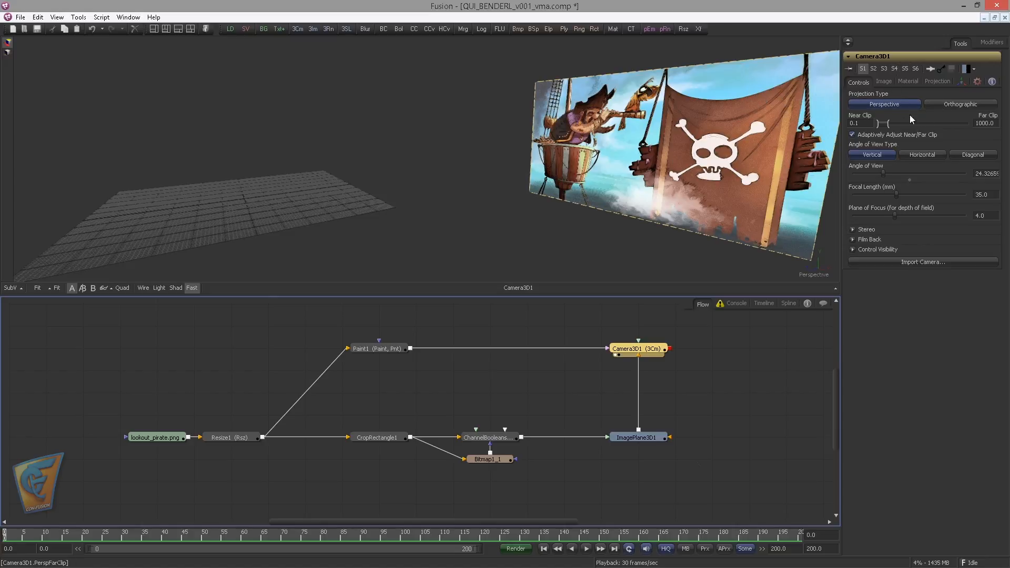
{"action": "left_click", "coordinate": [191, 28]}
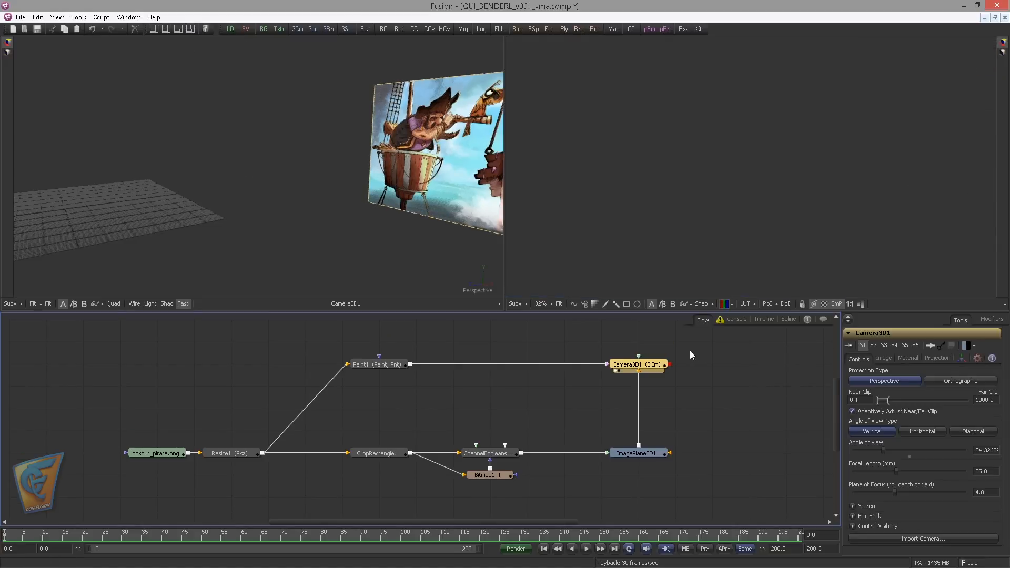
{"action": "key", "text": "2"}
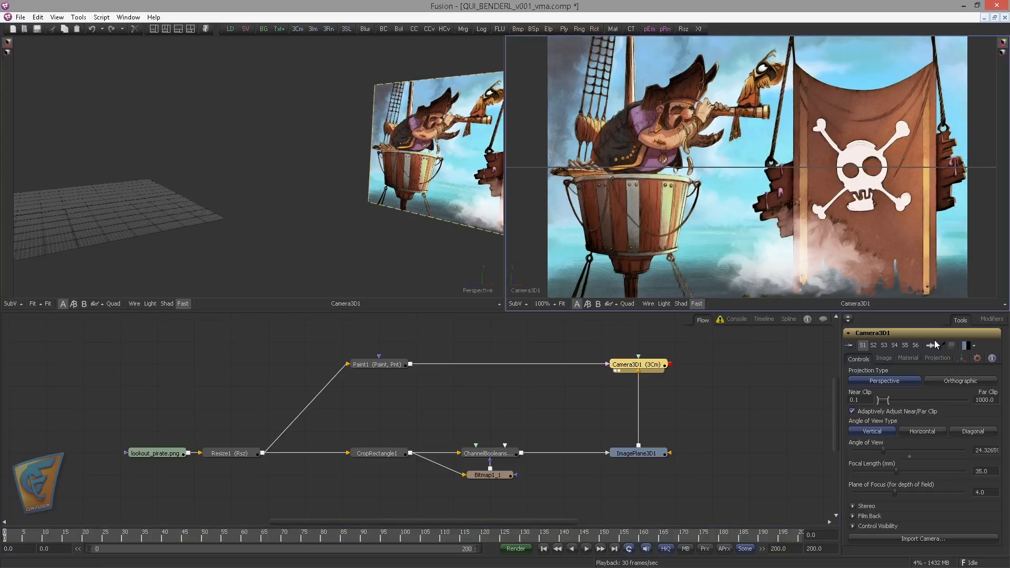
{"action": "left_click", "coordinate": [952, 382]}
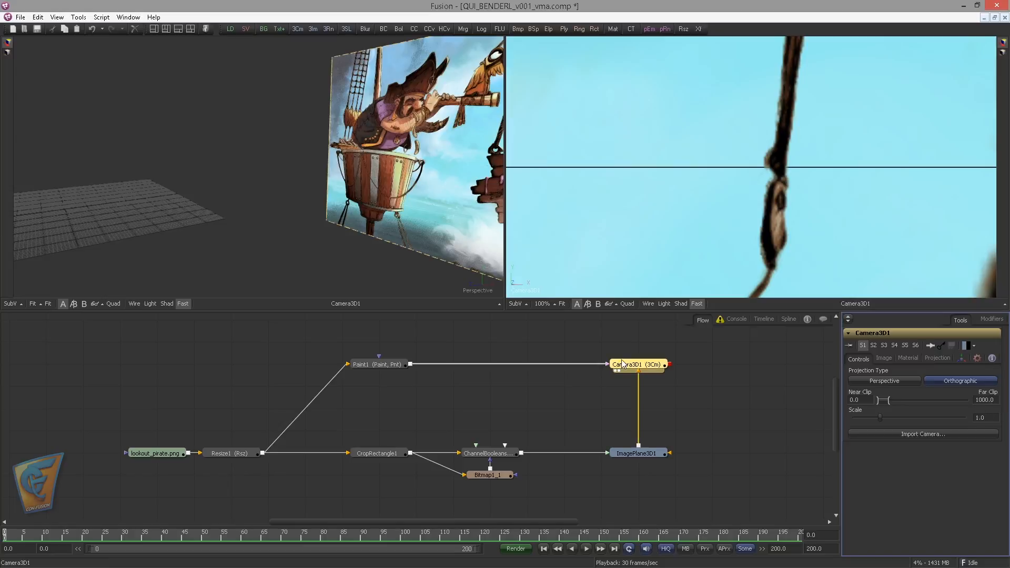
{"action": "left_click_drag", "start_coordinate": [880, 418], "coordinate": [833, 418]}
Add a Renderer 3D after Camera3D1 and show its output in the second viewer
{"action": "left_click_drag", "start_coordinate": [735, 369], "coordinate": [684, 371]}
{"action": "left_click", "coordinate": [718, 373]}
{"action": "key", "text": "ctrl+space"}
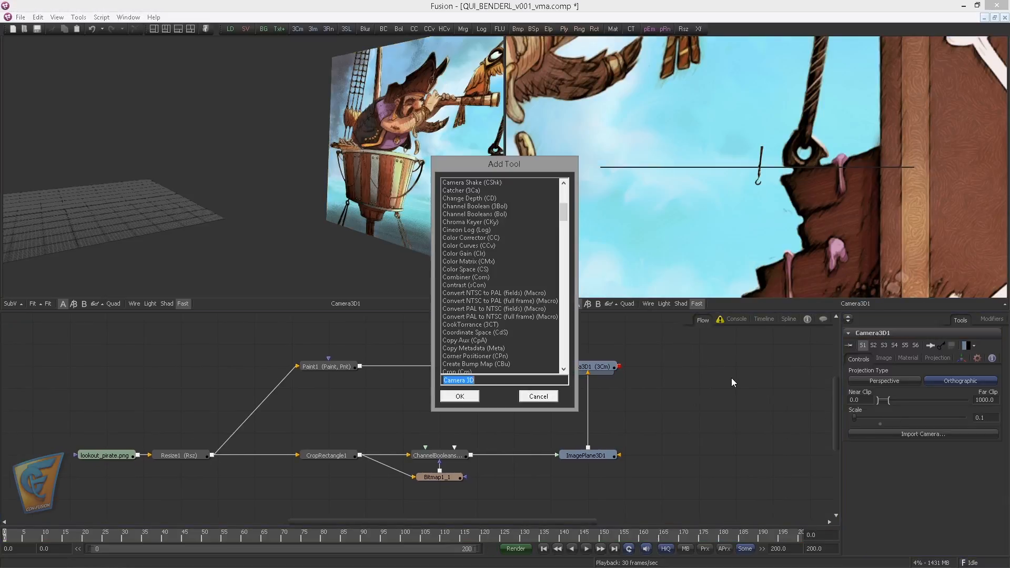
{"action": "type", "text": "rende"}
{"action": "key", "text": "Return"}
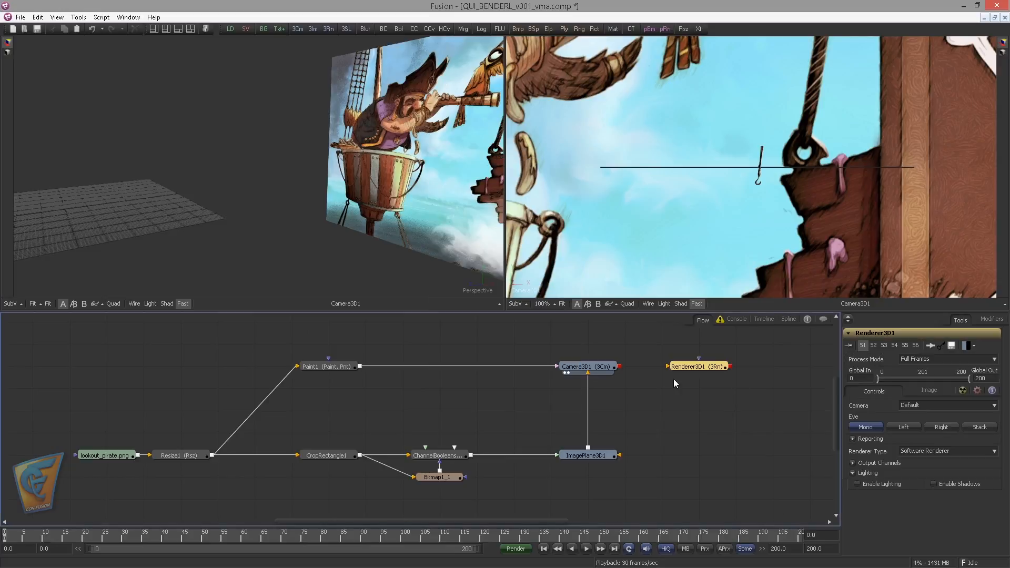
{"action": "left_click_drag", "start_coordinate": [620, 366], "coordinate": [683, 369]}
{"action": "key", "text": "2"}
{"action": "scroll", "coordinate": [709, 174], "scroll_direction": "down", "scroll_amount": 10}
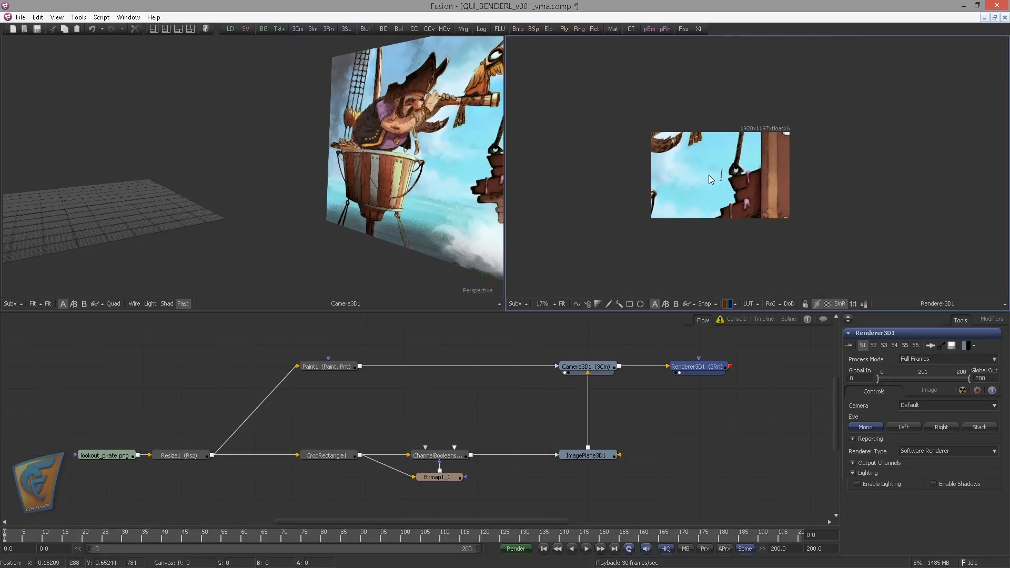
{"action": "left_click_drag", "start_coordinate": [709, 175], "coordinate": [645, 152]}
{"action": "scroll", "coordinate": [647, 177], "scroll_direction": "up", "scroll_amount": 1}
Show Resize1 beside the render for comparison and check Renderer3D1's output width and height
{"action": "left_click", "coordinate": [182, 452]}
{"action": "key", "text": "1"}
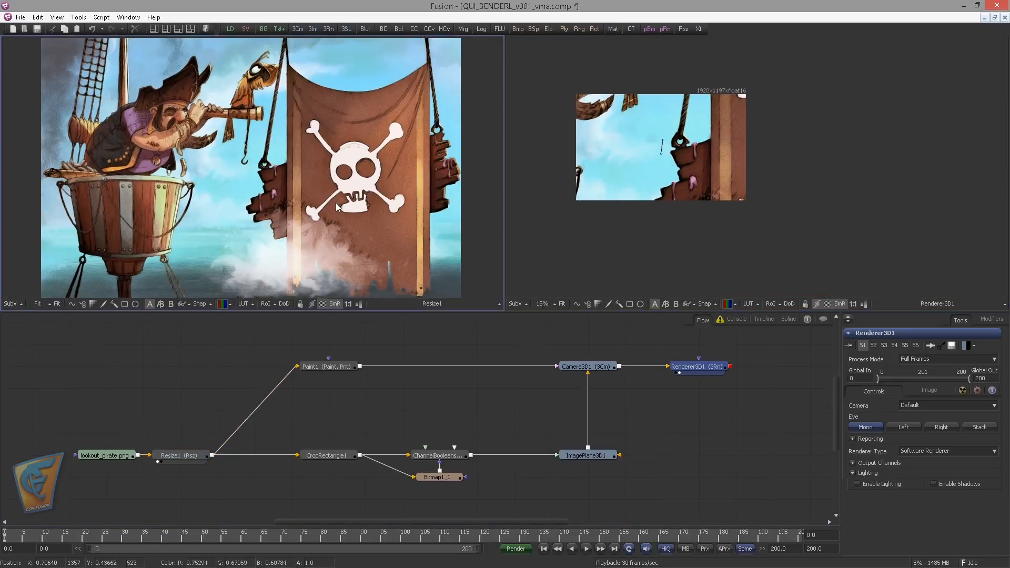
{"action": "left_click", "coordinate": [715, 369]}
{"action": "left_click", "coordinate": [928, 390]}
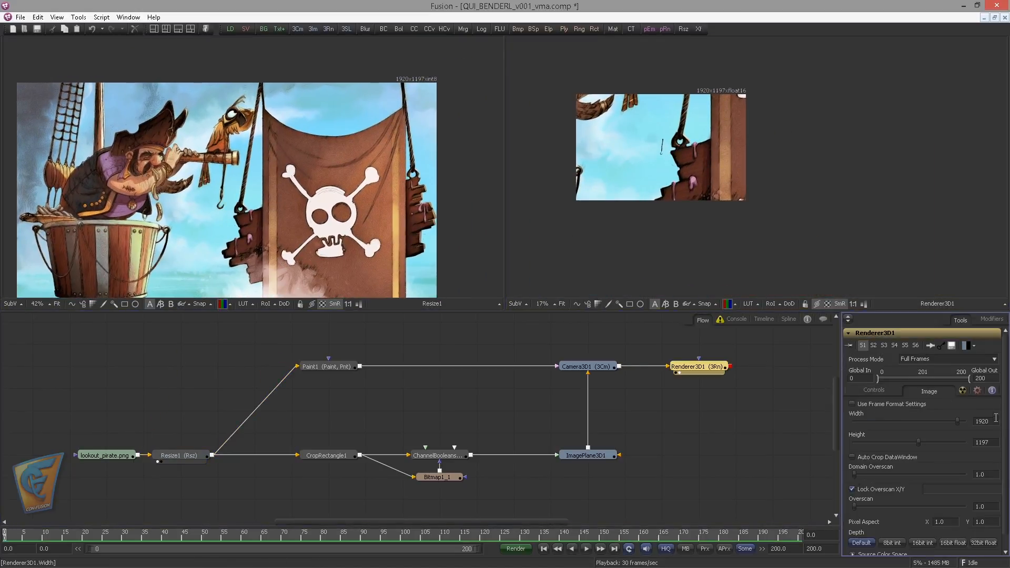
{"action": "double_click", "coordinate": [981, 442]}
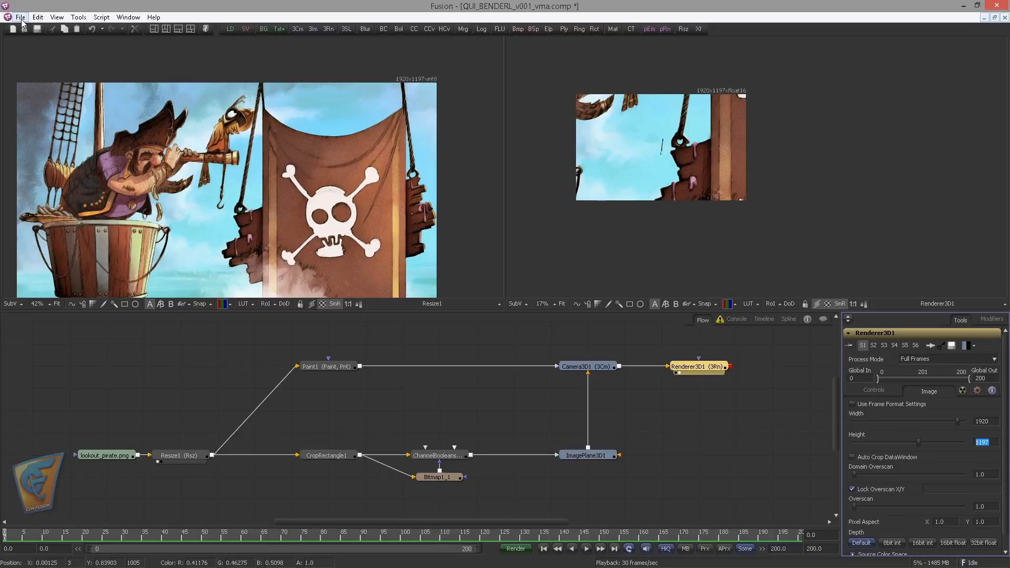
{"action": "left_click", "coordinate": [206, 425]}
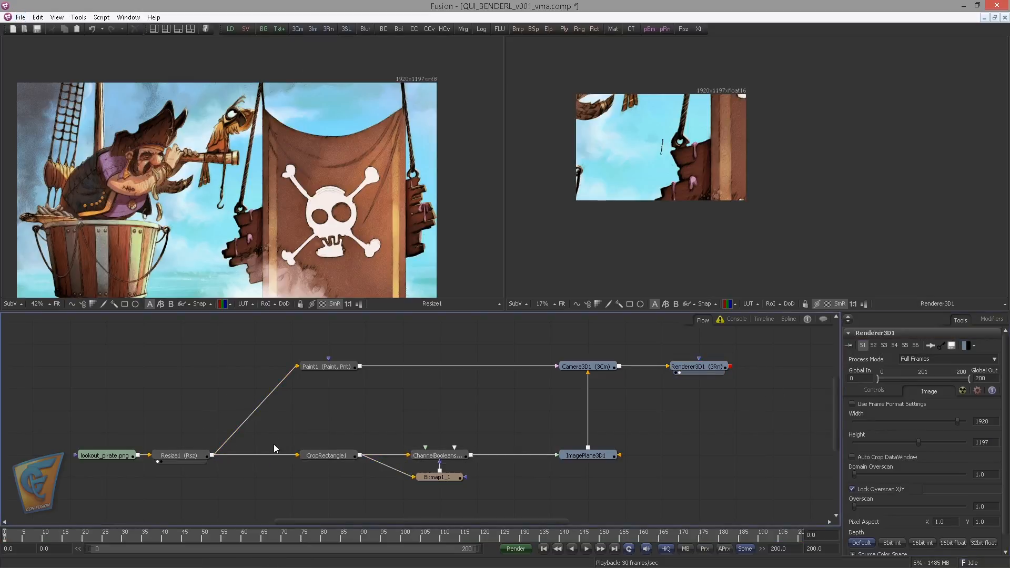
Merge Resize1 over the Renderer3D1 output and show the merge in the second viewer
{"action": "left_click_drag", "start_coordinate": [213, 455], "coordinate": [729, 372]}
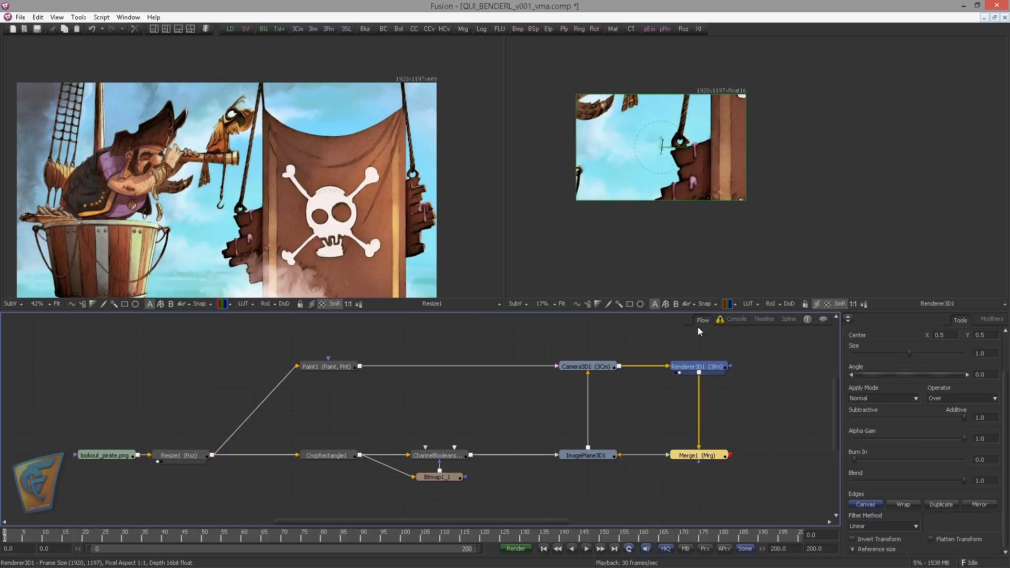
{"action": "left_click", "coordinate": [699, 365]}
{"action": "left_click_drag", "start_coordinate": [714, 455], "coordinate": [659, 196]}
{"action": "left_click_drag", "start_coordinate": [697, 225], "coordinate": [768, 262]}
{"action": "scroll", "coordinate": [768, 262], "scroll_direction": "up", "scroll_amount": 1}
{"action": "left_click", "coordinate": [699, 456]}
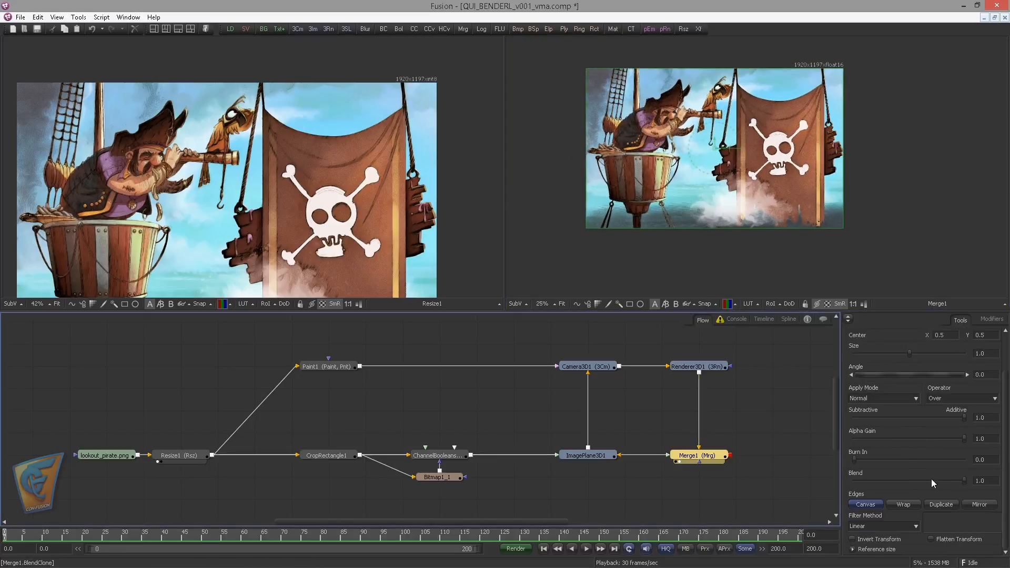
Lower Merge1's Blend to about 0.26 to compare the two hooks, and open Camera3D1's settings
{"action": "left_click_drag", "start_coordinate": [963, 481], "coordinate": [883, 485]}
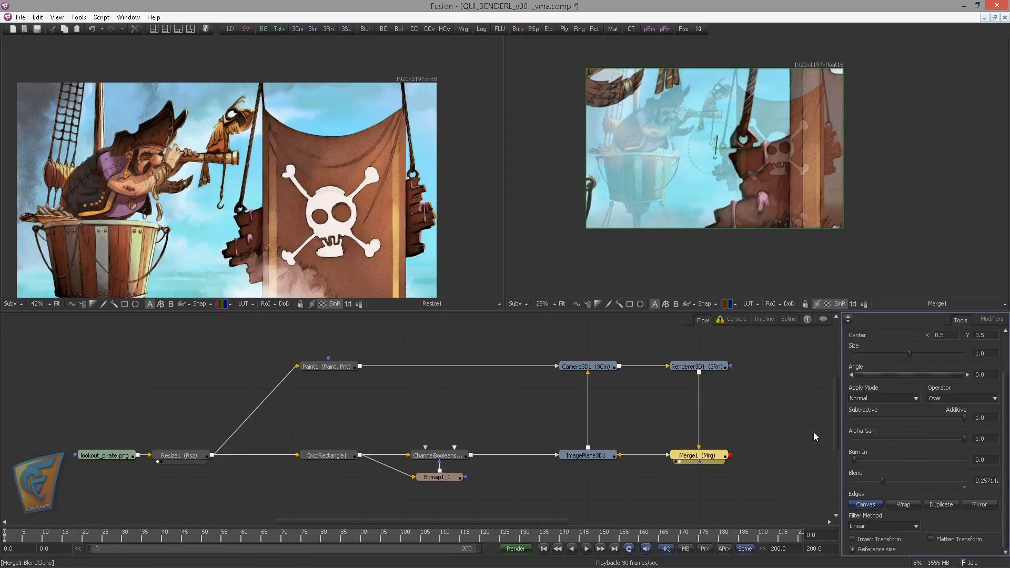
{"action": "scroll", "coordinate": [675, 189], "scroll_direction": "up", "scroll_amount": 4}
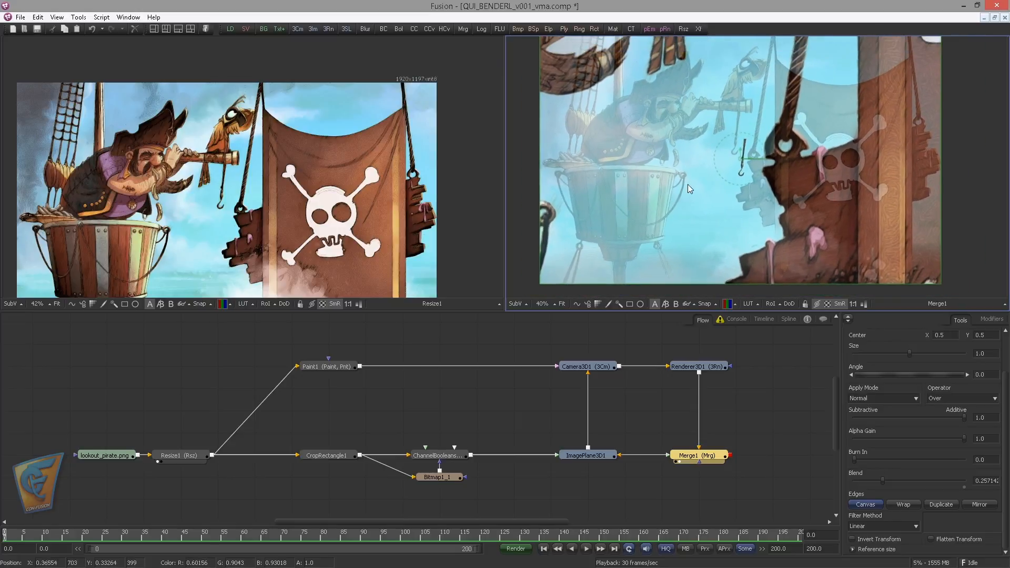
{"action": "left_click", "coordinate": [721, 379]}
{"action": "left_click", "coordinate": [702, 366]}
{"action": "left_click", "coordinate": [586, 366]}
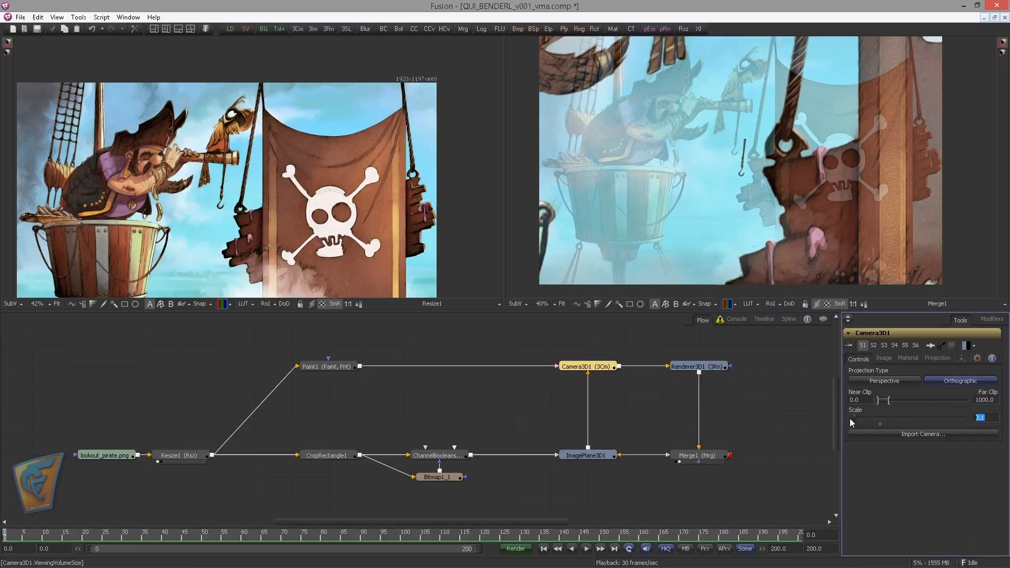
Try an orthographic scale of -1 on Camera3D1
{"action": "mouse_move", "coordinate": [854, 417]}
{"action": "left_mouse_down"}
{"action": "mouse_move", "coordinate": [888, 418]}
{"action": "mouse_move", "coordinate": [854, 418]}
{"action": "left_mouse_up"}
{"action": "left_click", "coordinate": [989, 417]}
{"action": "type", "text": "-1"}
{"action": "key", "text": "Return"}
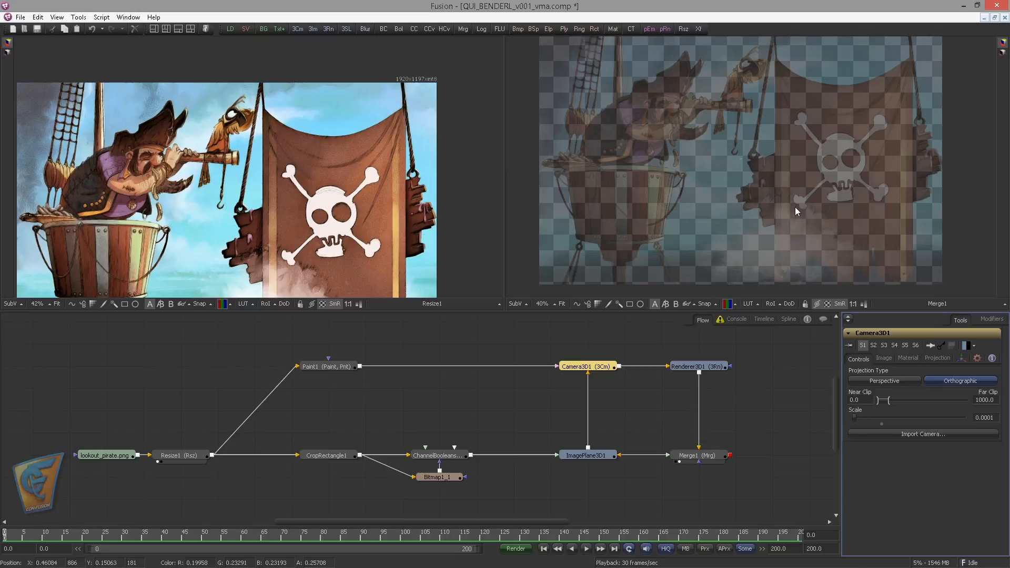
Adjust Camera3D1's orthographic scale to about 0.116, comparing the rendered hook's size with the original in the merge
{"action": "left_click_drag", "start_coordinate": [854, 419], "coordinate": [857, 421]}
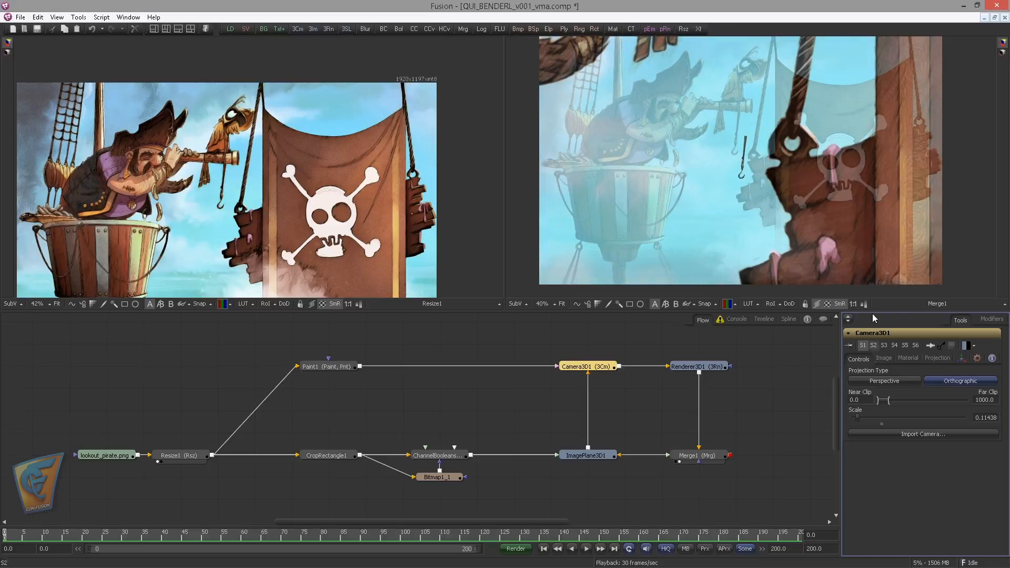
{"action": "scroll", "coordinate": [770, 154], "scroll_direction": "up", "scroll_amount": 3}
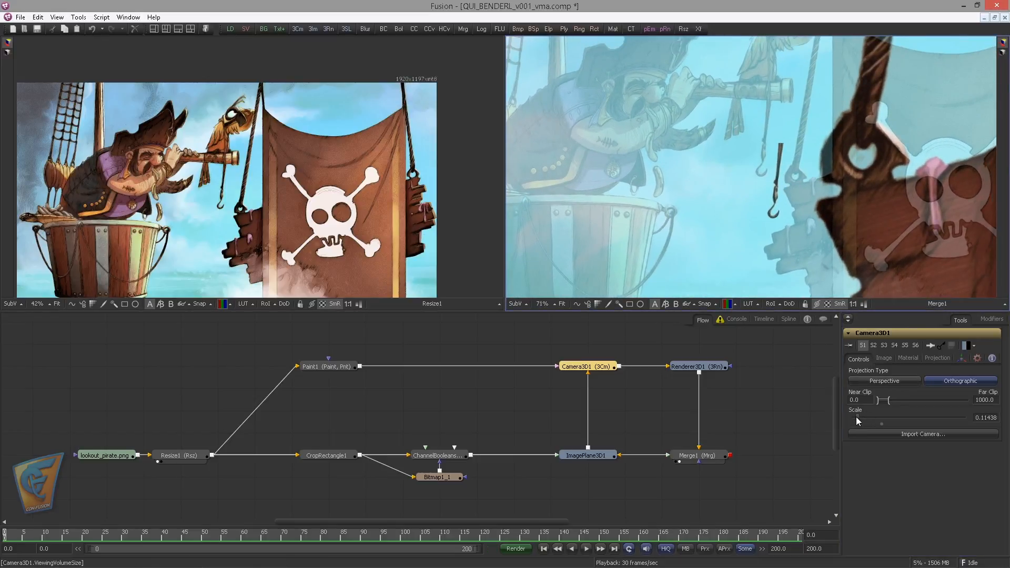
{"action": "left_click_drag", "start_coordinate": [856, 421], "coordinate": [857, 418]}
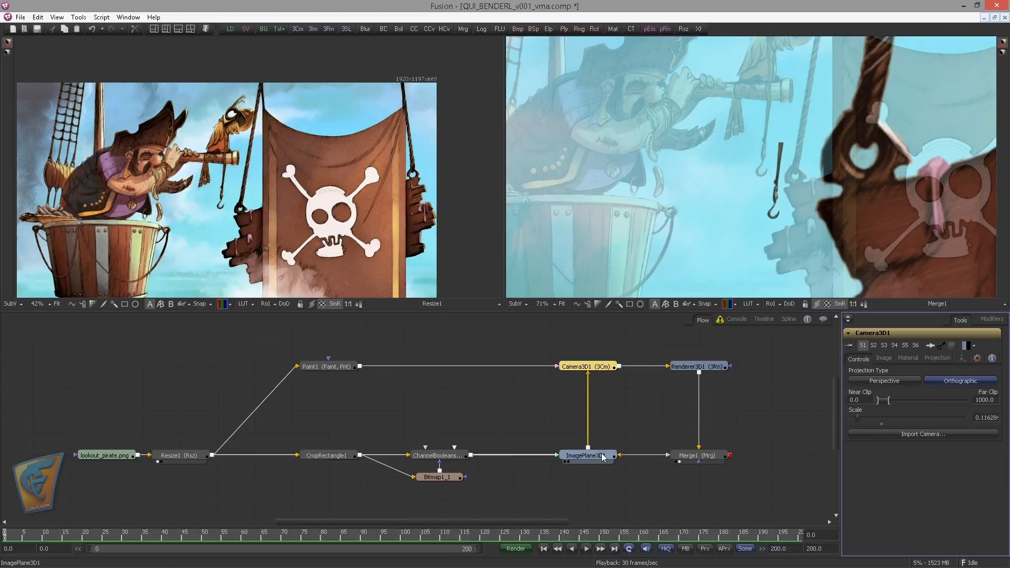
Compare the Camera3D1 scene with the Paint1 background in the first viewer
{"action": "left_click_drag", "start_coordinate": [602, 454], "coordinate": [588, 423]}
{"action": "left_click_drag", "start_coordinate": [306, 216], "coordinate": [200, 204]}
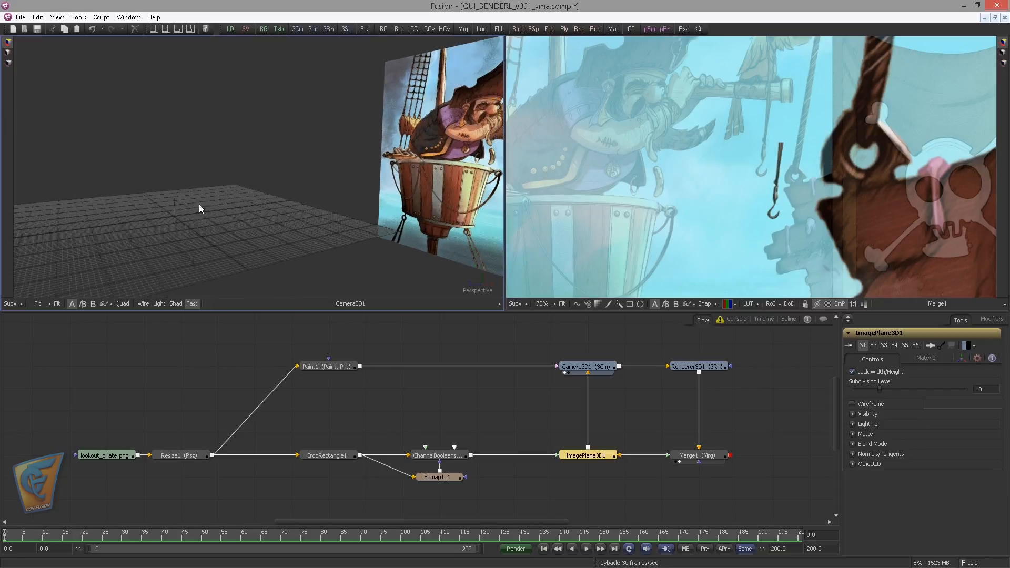
{"action": "mouse_move", "coordinate": [332, 366]}
{"action": "left_mouse_down"}
{"action": "mouse_move", "coordinate": [228, 186]}
{"action": "mouse_move", "coordinate": [235, 227]}
{"action": "left_mouse_up"}
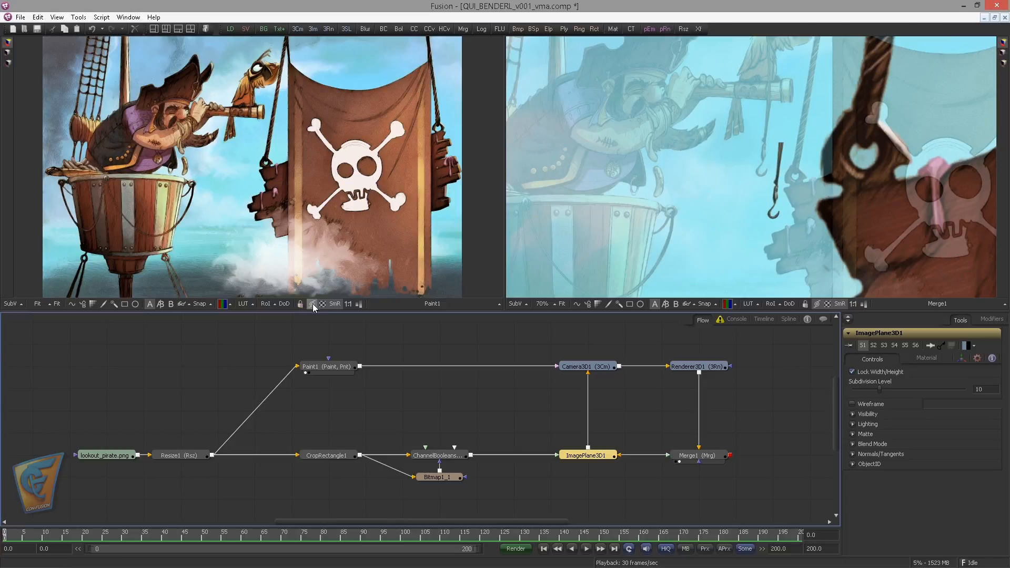
{"action": "left_click_drag", "start_coordinate": [578, 366], "coordinate": [241, 223]}
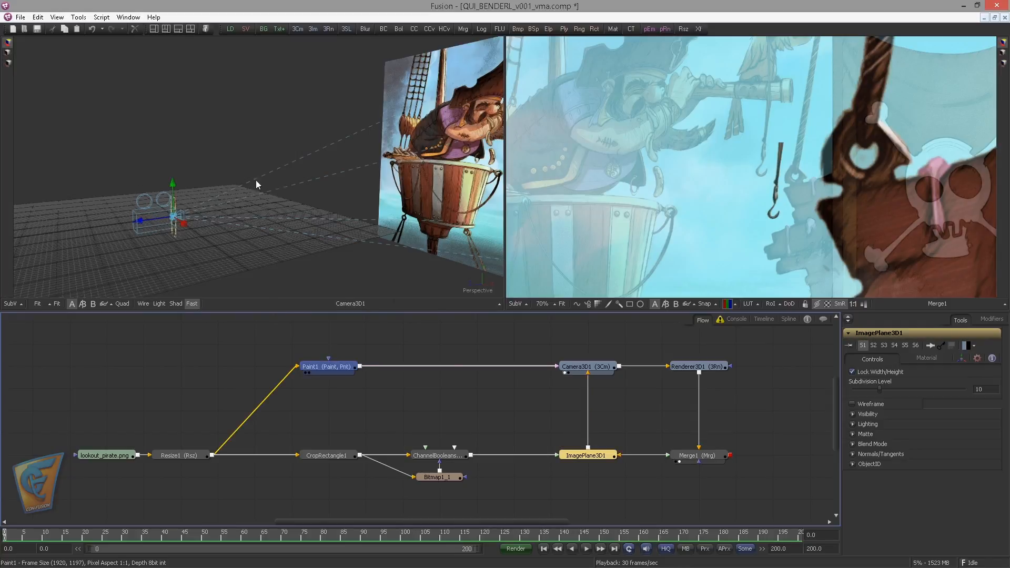
View the Camera3D1 scene and move ImagePlane3D1 along Z to about -98.72, near the camera's background plane
{"action": "left_click_drag", "start_coordinate": [256, 180], "coordinate": [255, 180]}
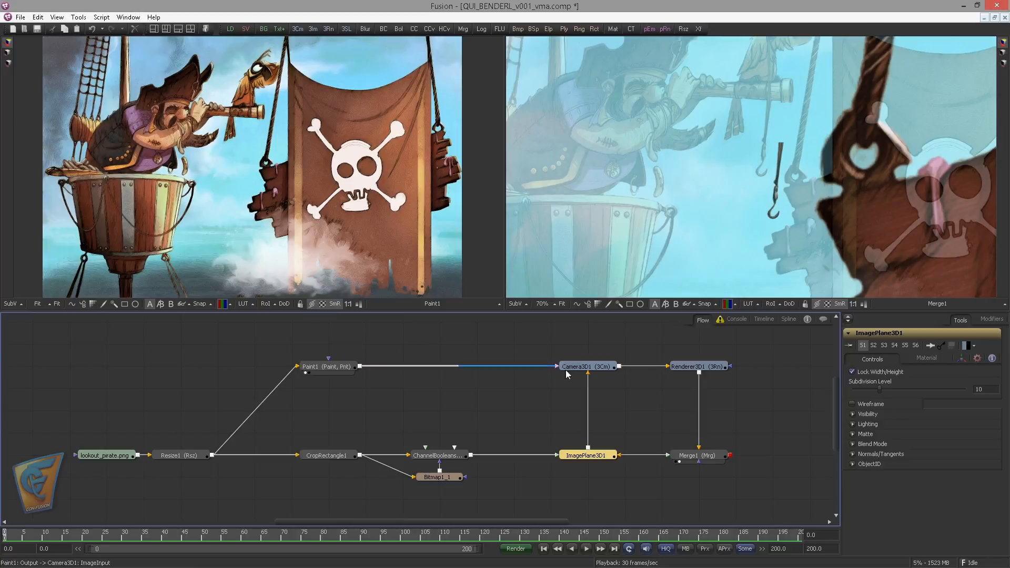
{"action": "mouse_move", "coordinate": [566, 368]}
{"action": "left_mouse_down"}
{"action": "mouse_move", "coordinate": [374, 243]}
{"action": "mouse_move", "coordinate": [207, 296]}
{"action": "left_mouse_up"}
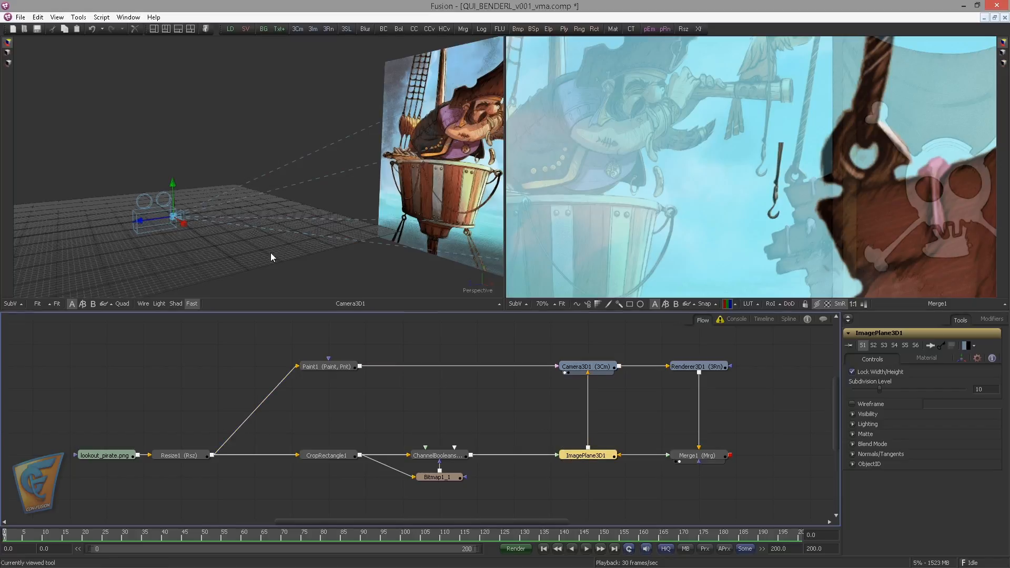
{"action": "left_click", "coordinate": [548, 409]}
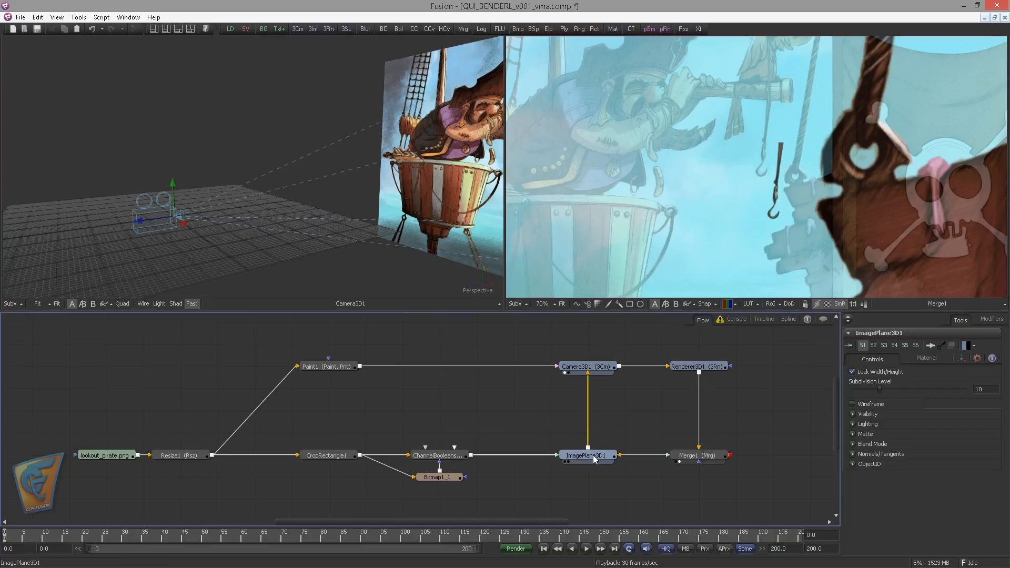
{"action": "left_click", "coordinate": [594, 456]}
{"action": "left_click_drag", "start_coordinate": [140, 220], "coordinate": [370, 200]}
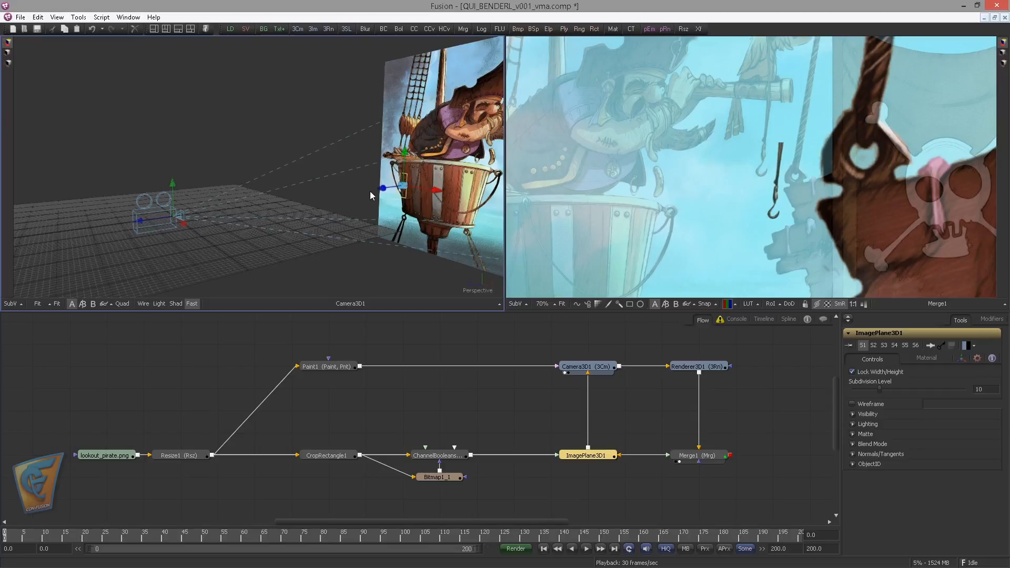
{"action": "left_click_drag", "start_coordinate": [247, 210], "coordinate": [137, 226]}
{"action": "left_click_drag", "start_coordinate": [334, 215], "coordinate": [446, 178]}
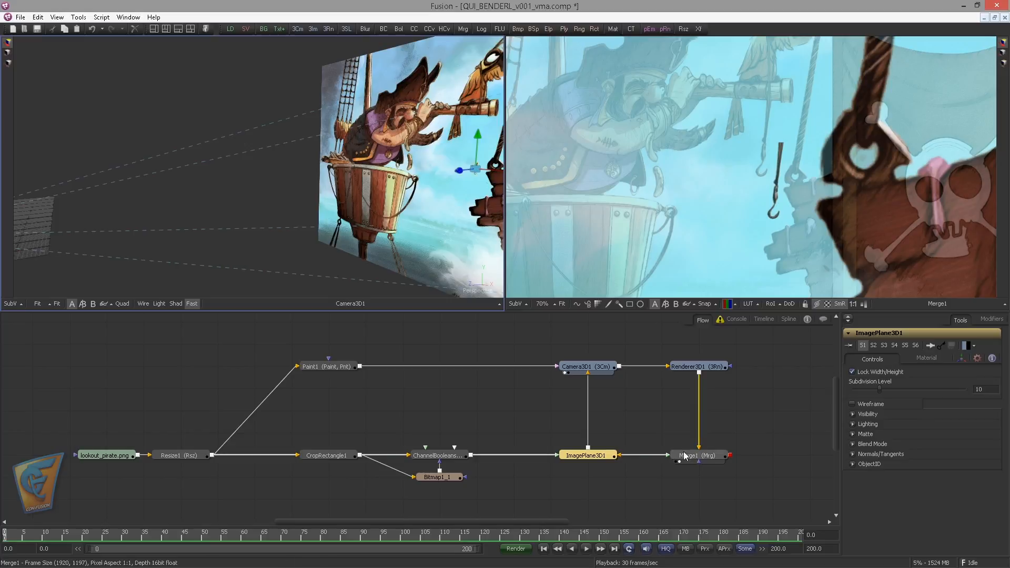
{"action": "left_click", "coordinate": [961, 359]}
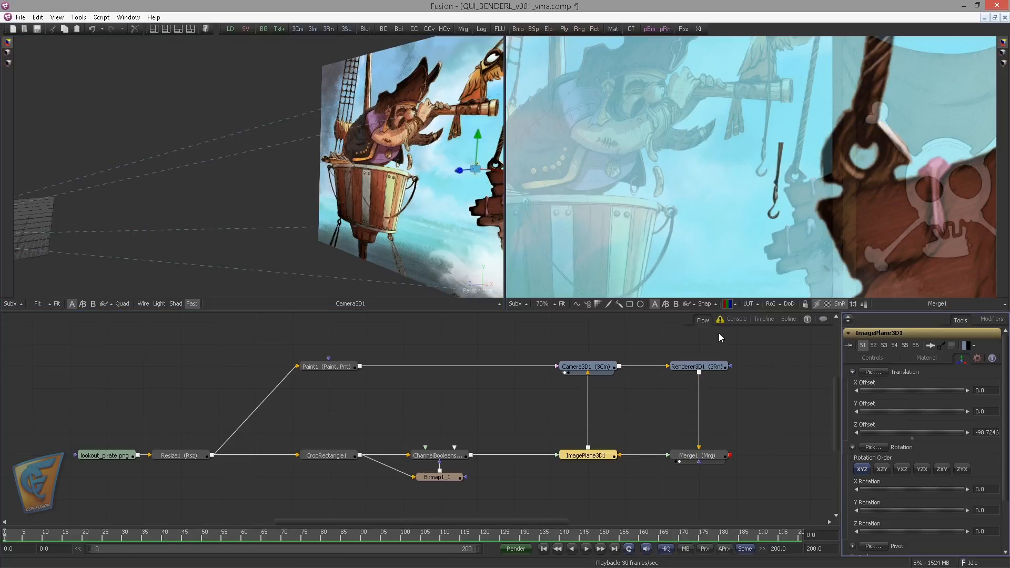
Offset ImagePlane3D1 to about X -0.469 and Y 1.648 so the rendered hook lines up with the original hook
{"action": "left_click_drag", "start_coordinate": [293, 210], "coordinate": [151, 225]}
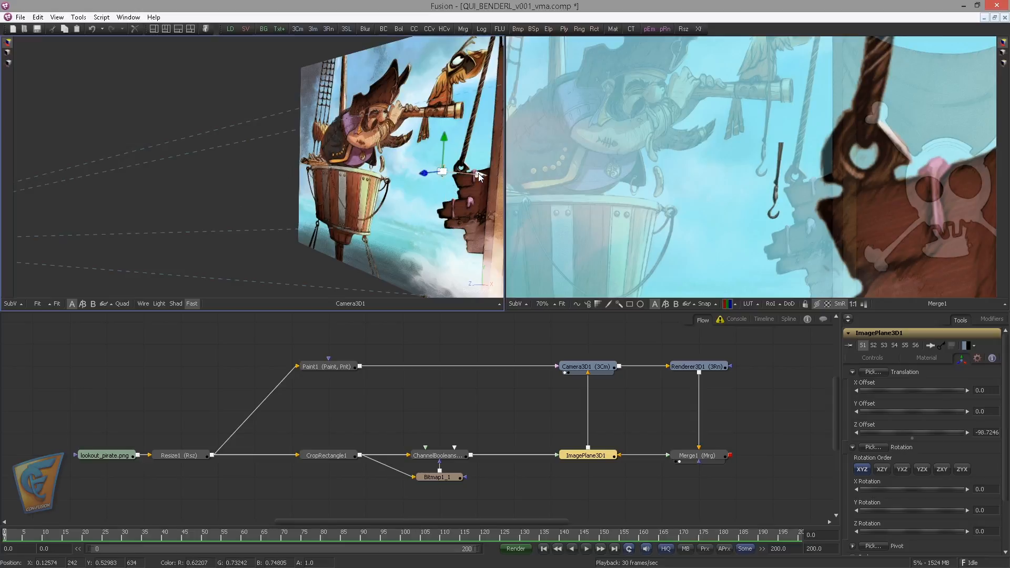
{"action": "mouse_move", "coordinate": [482, 176]}
{"action": "left_mouse_down"}
{"action": "mouse_move", "coordinate": [470, 178]}
{"action": "mouse_move", "coordinate": [482, 177]}
{"action": "left_mouse_up"}
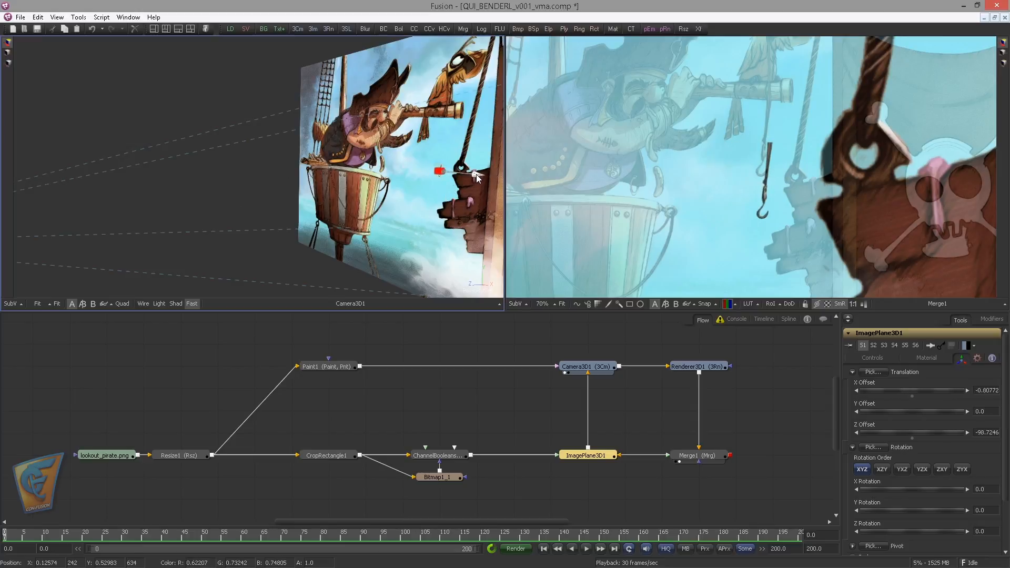
{"action": "left_click_drag", "start_coordinate": [443, 138], "coordinate": [439, 130]}
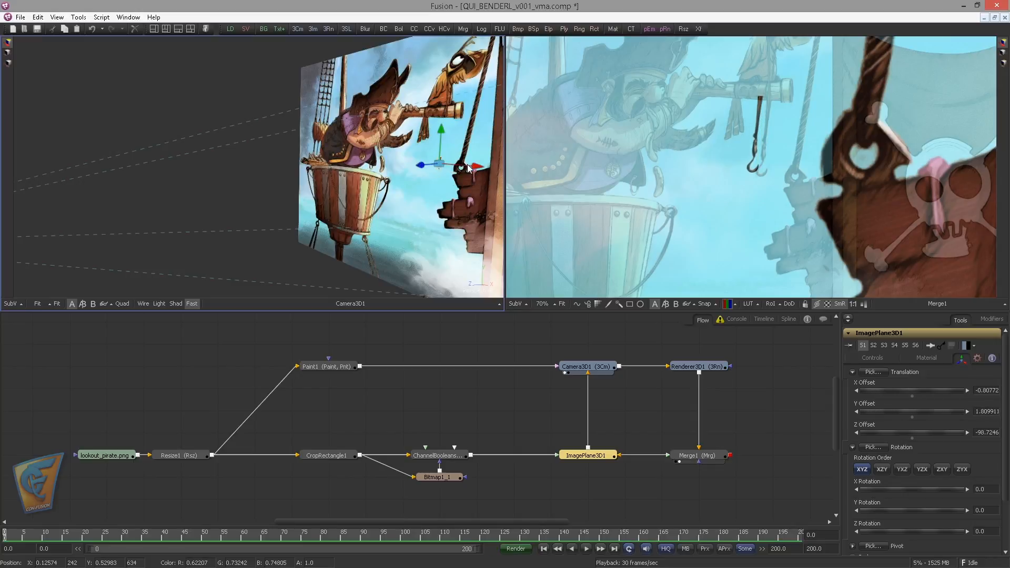
{"action": "left_click_drag", "start_coordinate": [479, 170], "coordinate": [482, 169]}
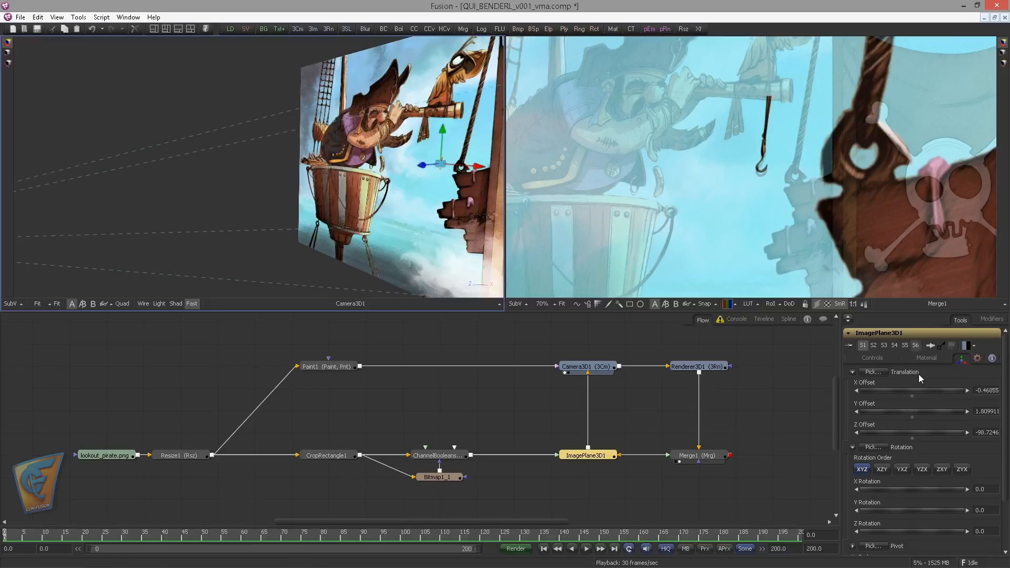
{"action": "mouse_move", "coordinate": [892, 411]}
{"action": "left_mouse_down"}
{"action": "mouse_move", "coordinate": [878, 411]}
{"action": "mouse_move", "coordinate": [886, 414]}
{"action": "left_mouse_up"}
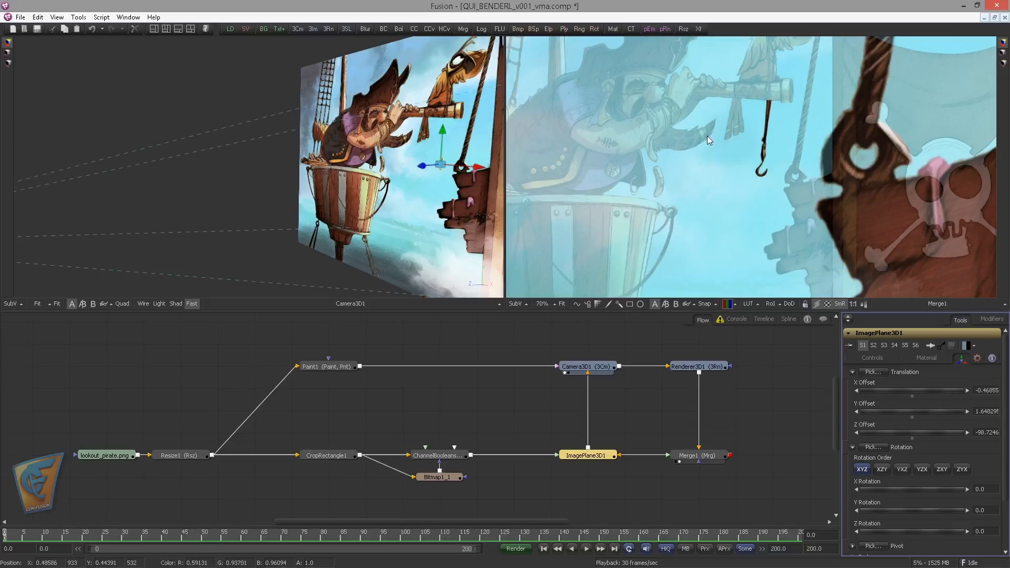
{"action": "left_click_drag", "start_coordinate": [652, 181], "coordinate": [649, 181]}
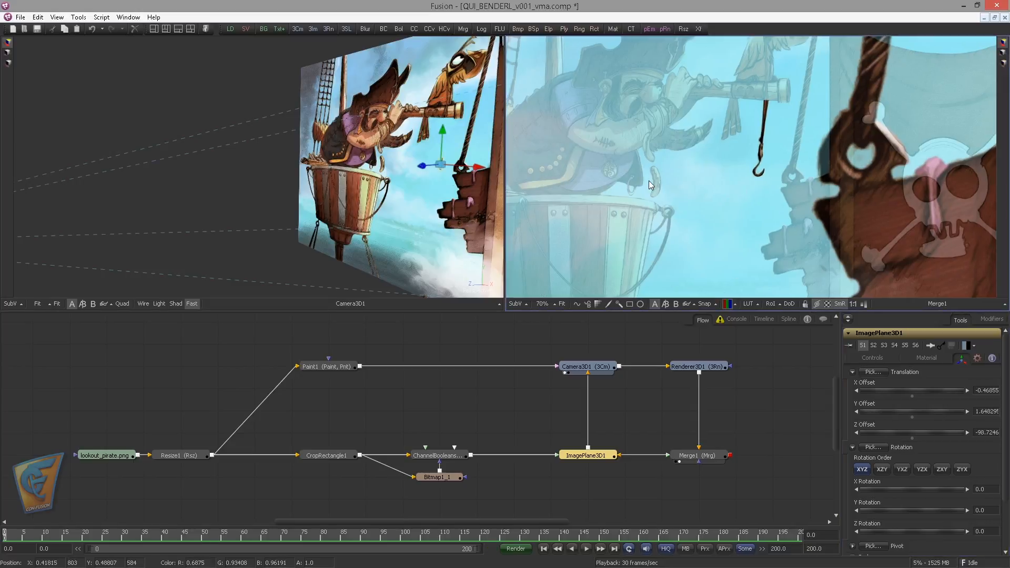
{"action": "scroll", "coordinate": [620, 174], "scroll_direction": "down", "scroll_amount": 3}
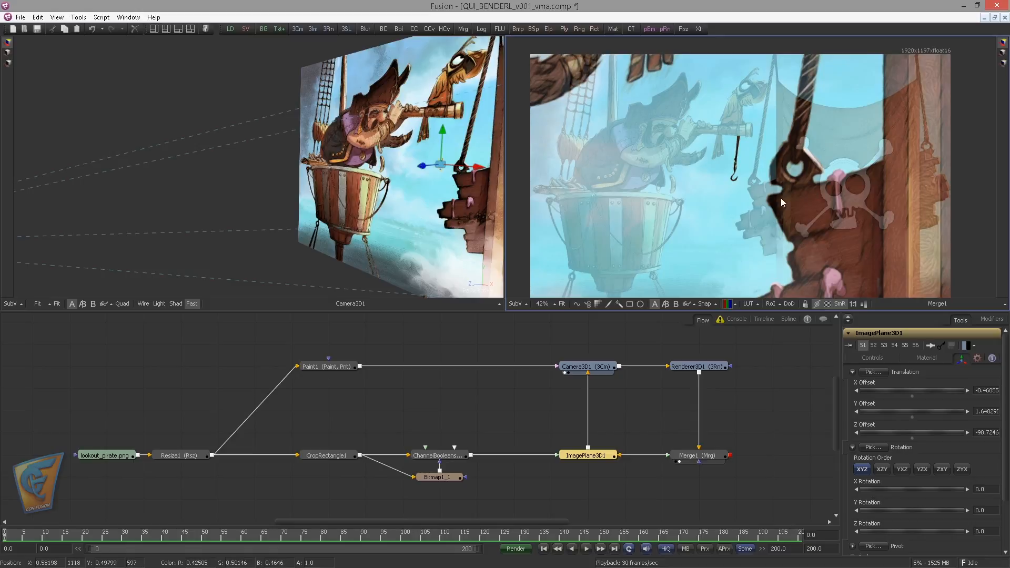
{"action": "left_click", "coordinate": [767, 346]}
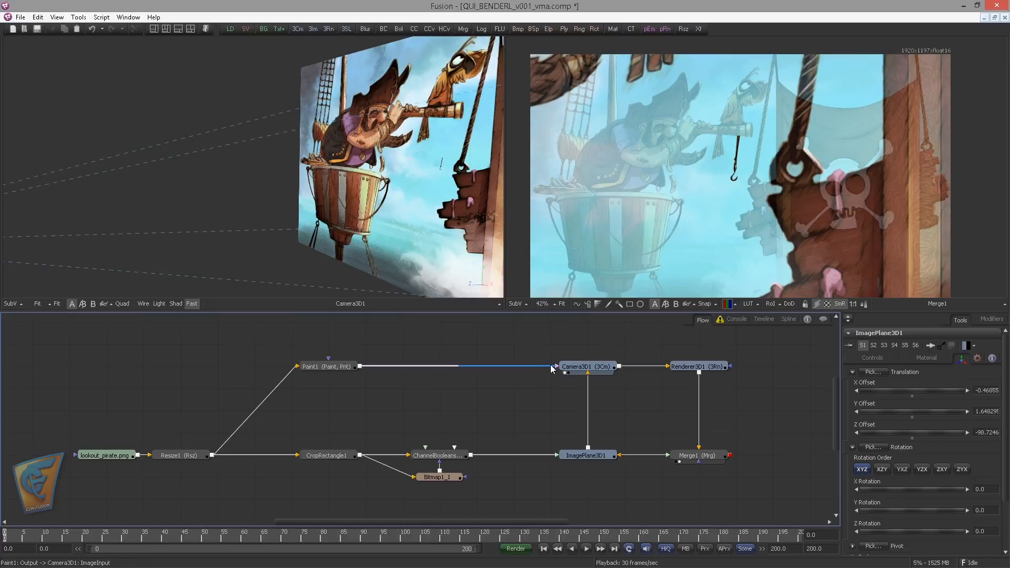
Disable Camera3D1's image plane and restore Merge1's Blend to 1.0
{"action": "mouse_move", "coordinate": [552, 368]}
{"action": "left_mouse_down"}
{"action": "mouse_move", "coordinate": [383, 360]}
{"action": "mouse_move", "coordinate": [556, 367]}
{"action": "left_mouse_up"}
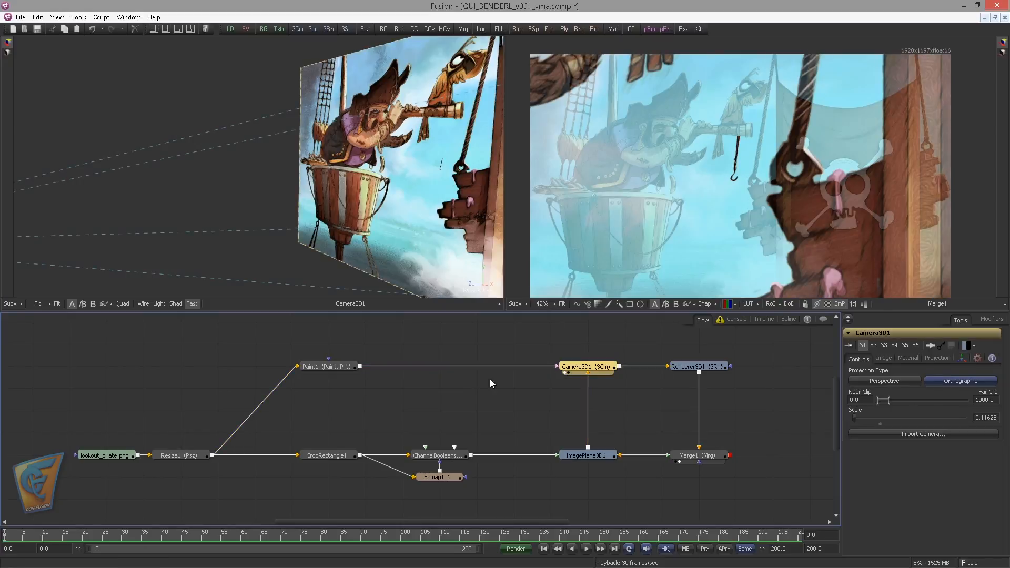
{"action": "left_click", "coordinate": [884, 359]}
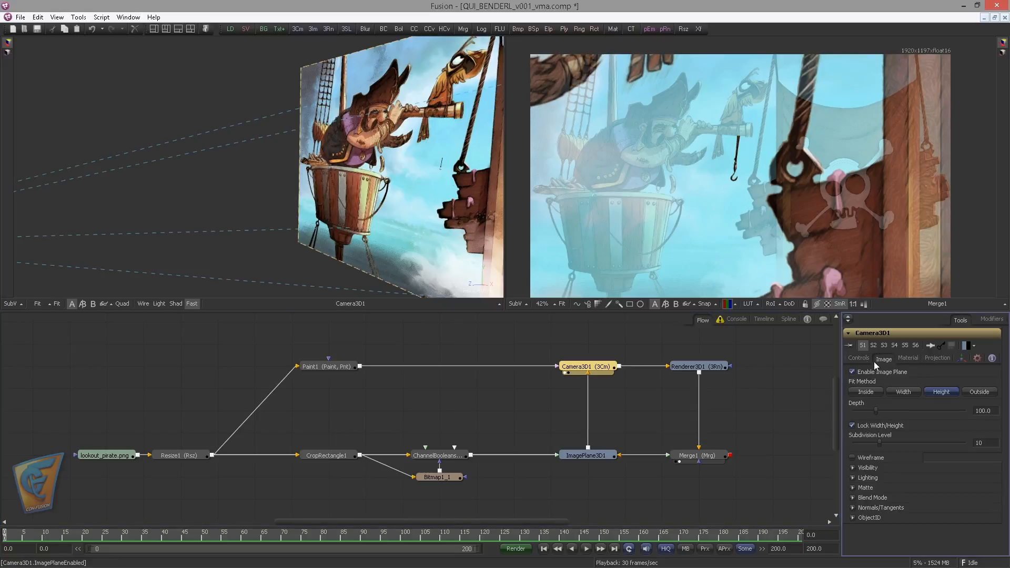
{"action": "left_click", "coordinate": [856, 374]}
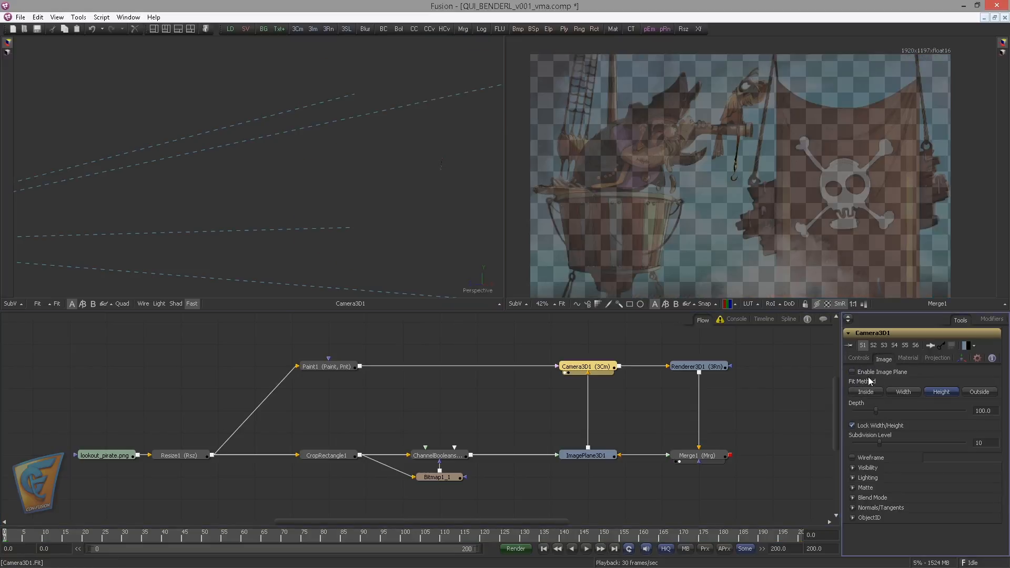
{"action": "left_click", "coordinate": [711, 457]}
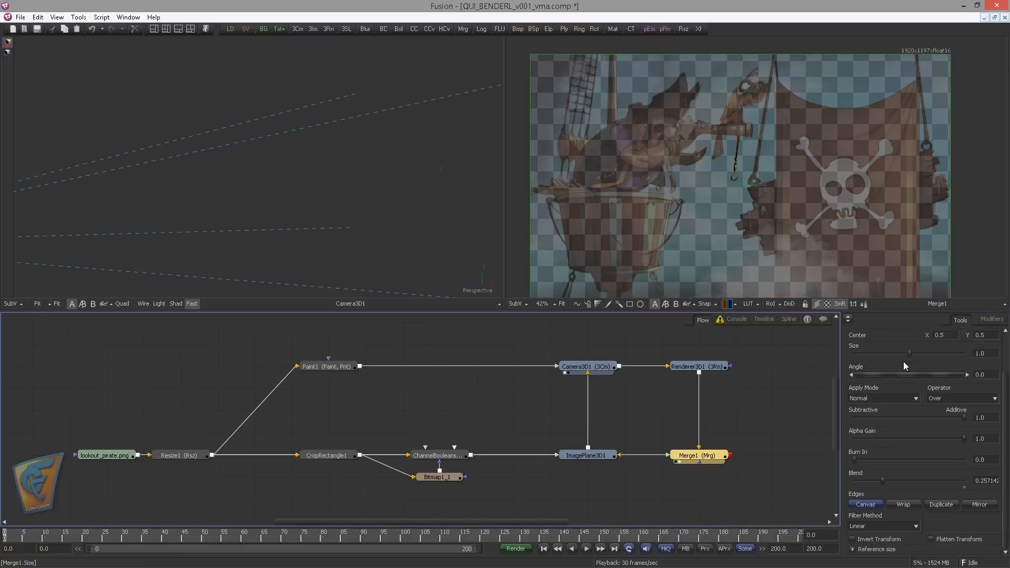
{"action": "double_click", "coordinate": [883, 480]}
Route Merge1's background input through a pipe router and feed that router from Paint1's output
{"action": "mouse_move", "coordinate": [699, 448]}
{"action": "left_mouse_down"}
{"action": "mouse_move", "coordinate": [662, 395]}
{"action": "mouse_move", "coordinate": [673, 451]}
{"action": "mouse_move", "coordinate": [684, 456]}
{"action": "left_mouse_up"}
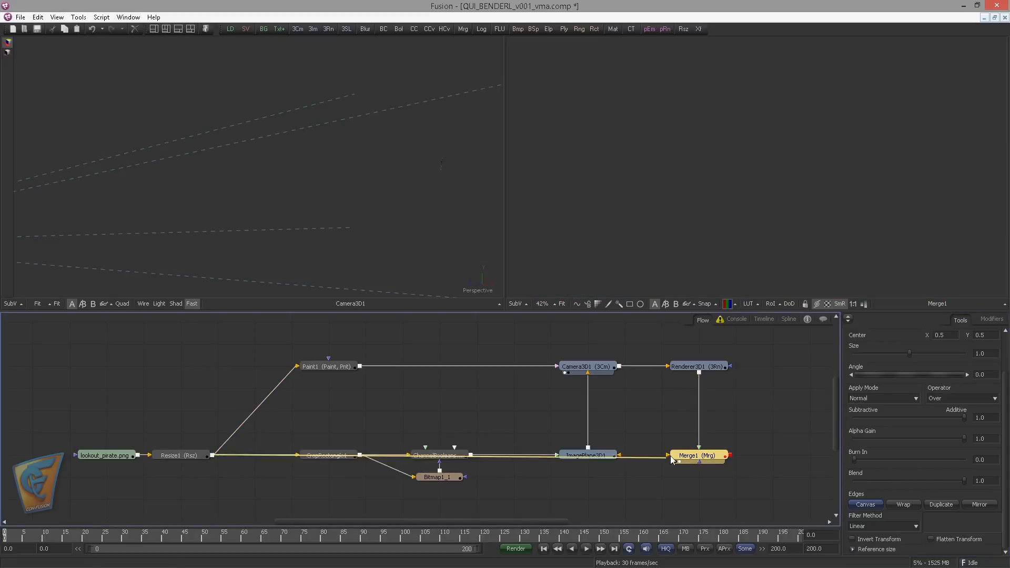
{"action": "left_click", "coordinate": [324, 499], "text": "ctrl"}
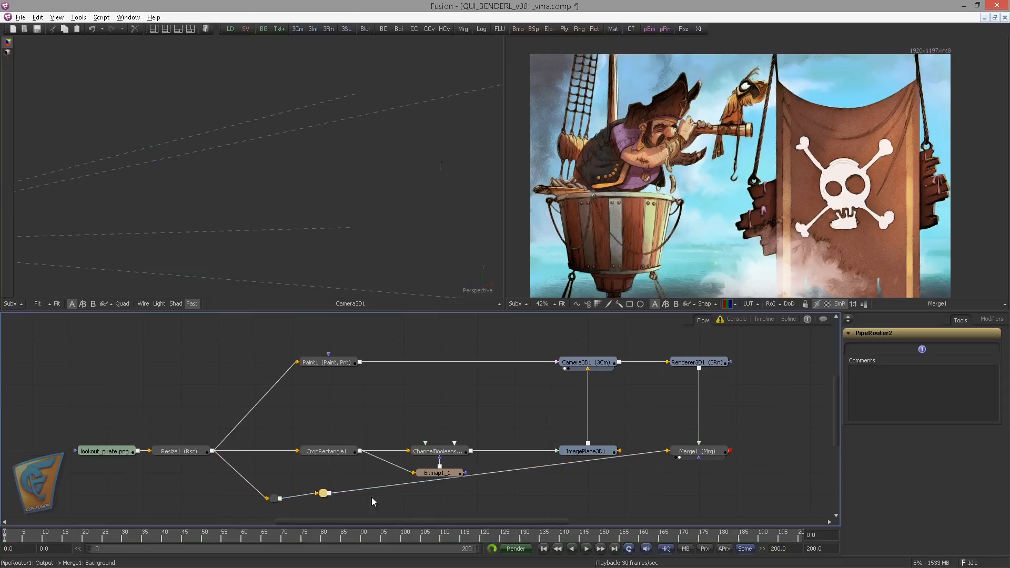
{"action": "left_click_drag", "start_coordinate": [326, 497], "coordinate": [661, 493]}
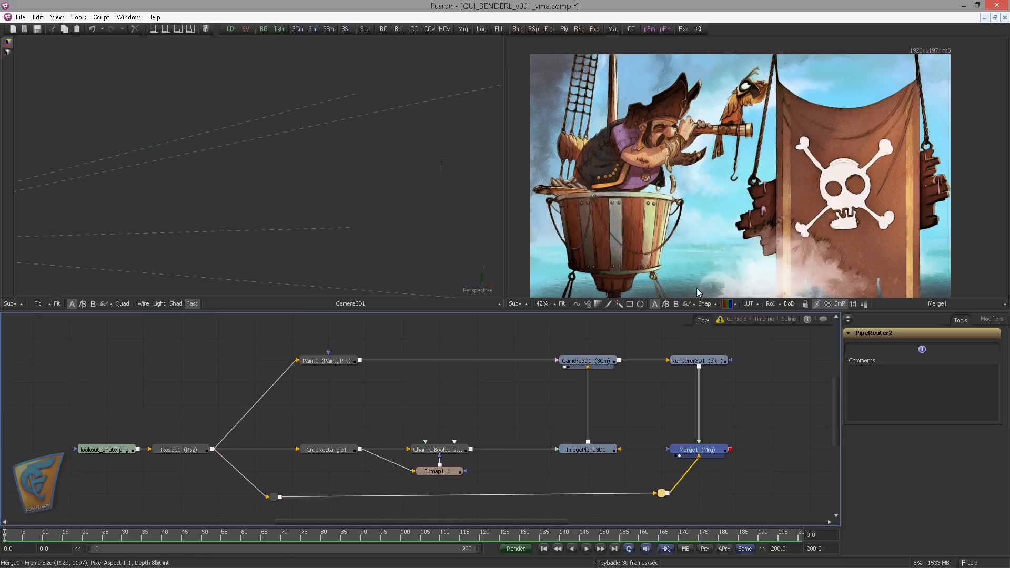
{"action": "left_click_drag", "start_coordinate": [361, 363], "coordinate": [473, 349]}
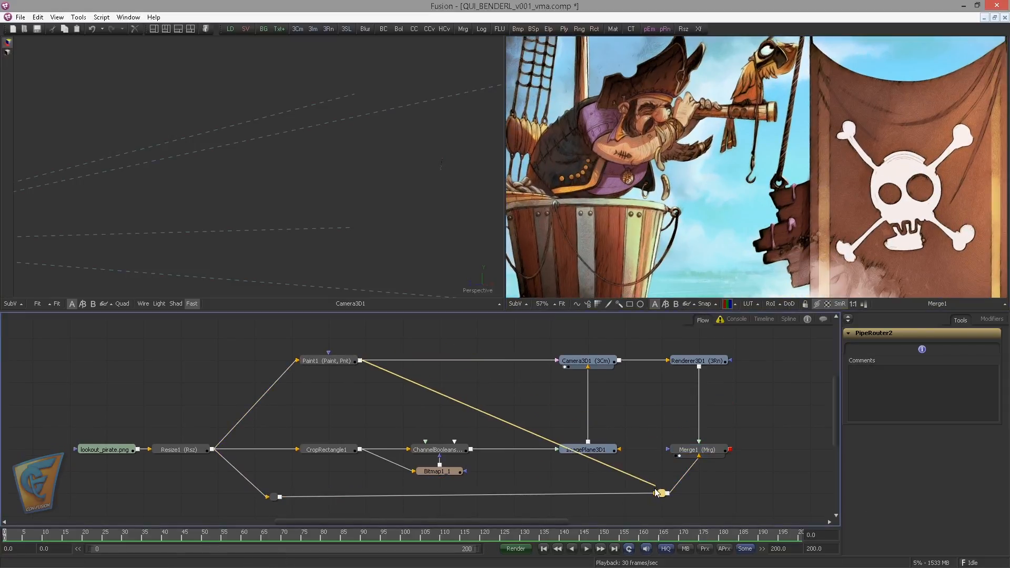
{"action": "left_click_drag", "start_coordinate": [658, 493], "coordinate": [661, 493]}
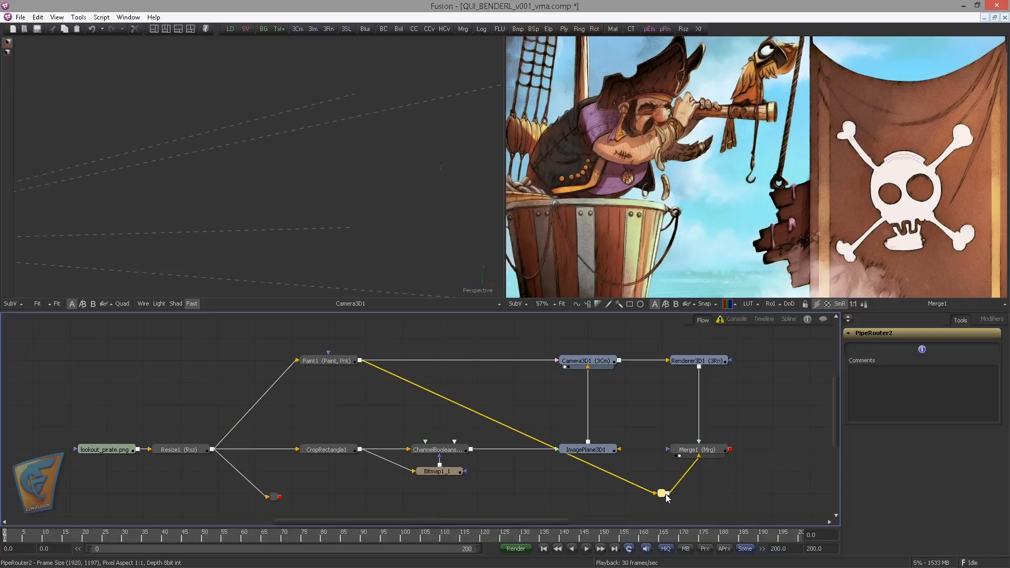
Reposition the Paint1 pipe router and Merge1 above the camera and renderer row of the flow
{"action": "left_click_drag", "start_coordinate": [661, 493], "coordinate": [590, 339]}
{"action": "left_click_drag", "start_coordinate": [696, 451], "coordinate": [695, 340]}
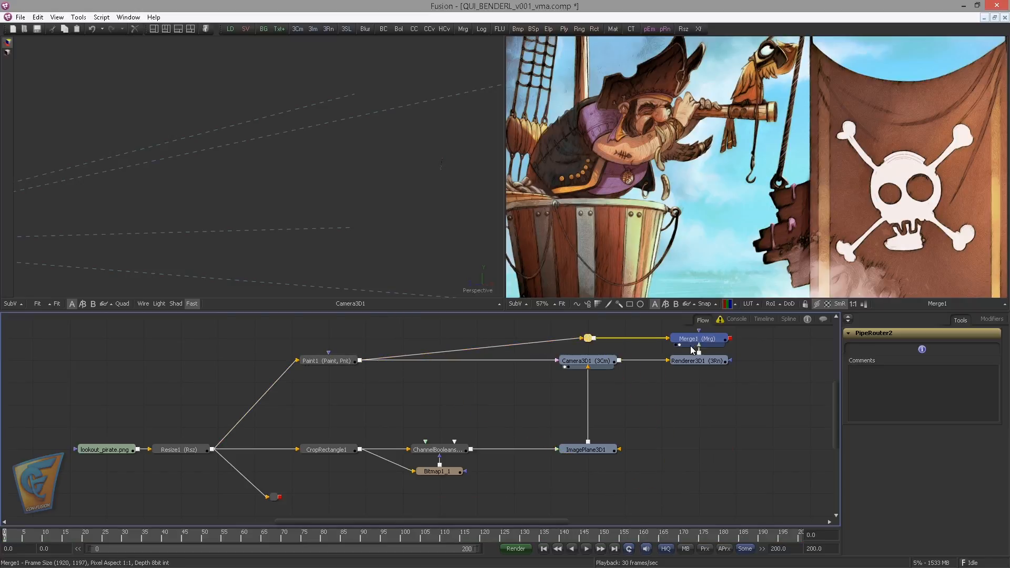
{"action": "left_click_drag", "start_coordinate": [678, 395], "coordinate": [636, 247]}
Compare the PipeRouter2 background with the Merge1 result in the second viewer
{"action": "left_click_drag", "start_coordinate": [742, 388], "coordinate": [723, 193]}
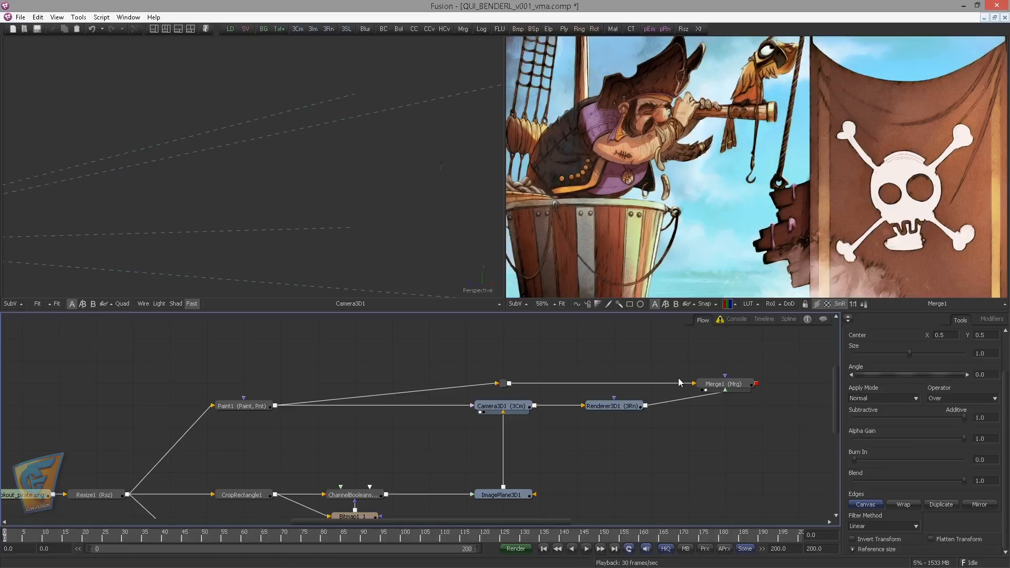
{"action": "left_click_drag", "start_coordinate": [516, 383], "coordinate": [751, 204]}
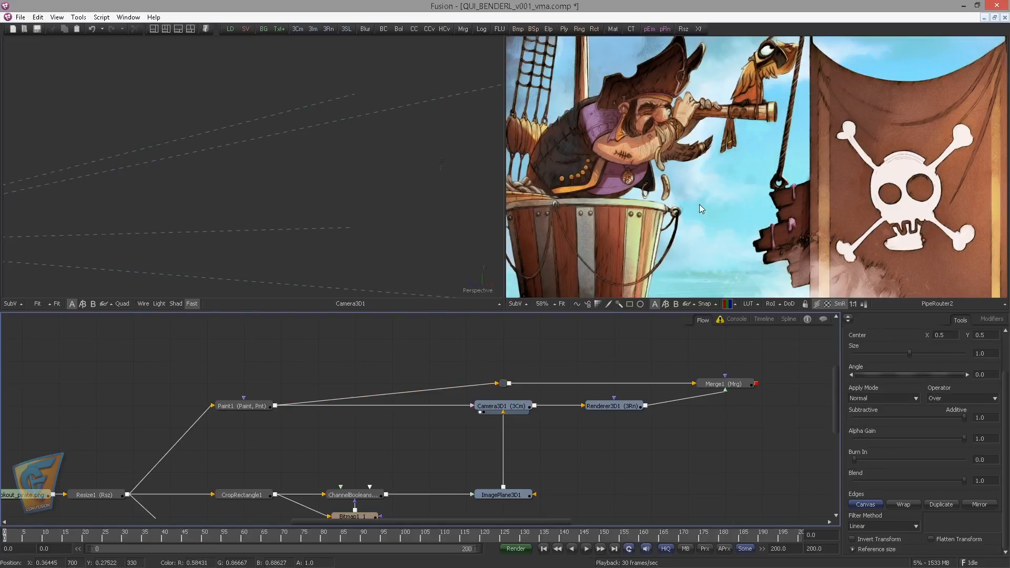
{"action": "left_click_drag", "start_coordinate": [731, 386], "coordinate": [624, 161]}
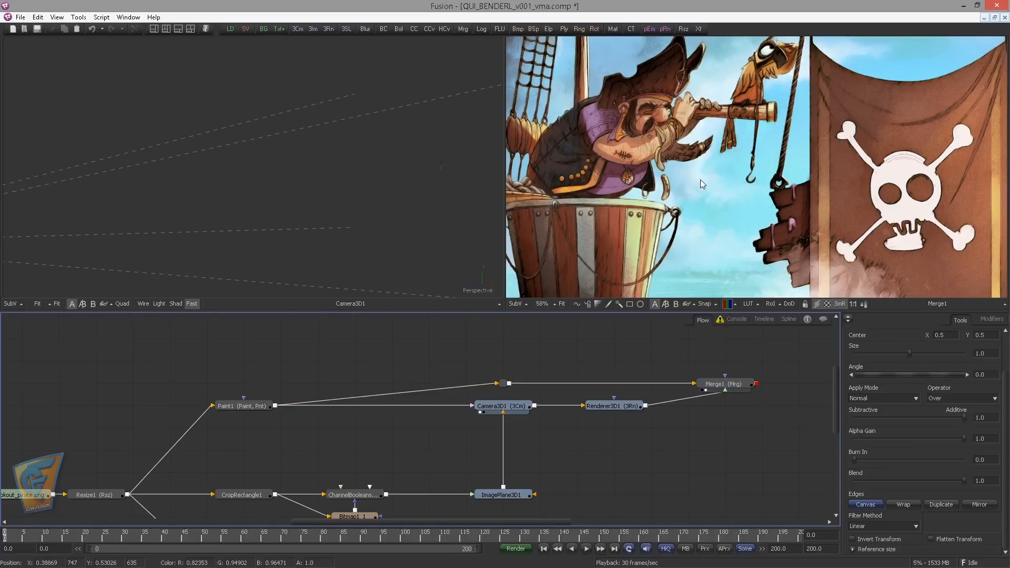
Display ImagePlane3D1 alone in the first viewer, fitted to the view
{"action": "left_click_drag", "start_coordinate": [738, 398], "coordinate": [799, 380]}
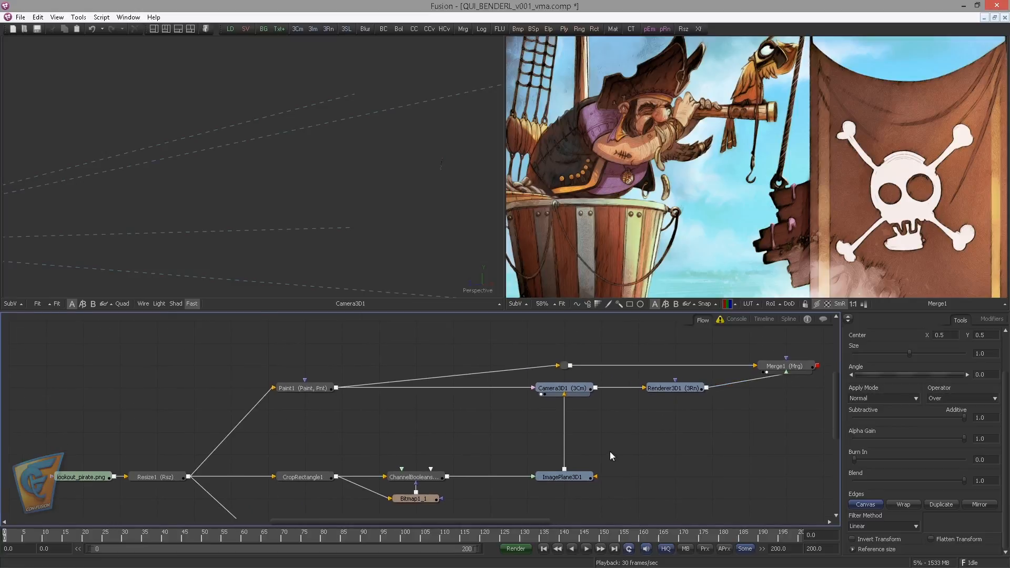
{"action": "left_click_drag", "start_coordinate": [604, 434], "coordinate": [600, 429]}
{"action": "left_click_drag", "start_coordinate": [507, 425], "coordinate": [455, 410]}
{"action": "scroll", "coordinate": [510, 410], "scroll_direction": "up", "scroll_amount": 1}
{"action": "left_click_drag", "start_coordinate": [509, 466], "coordinate": [336, 258]}
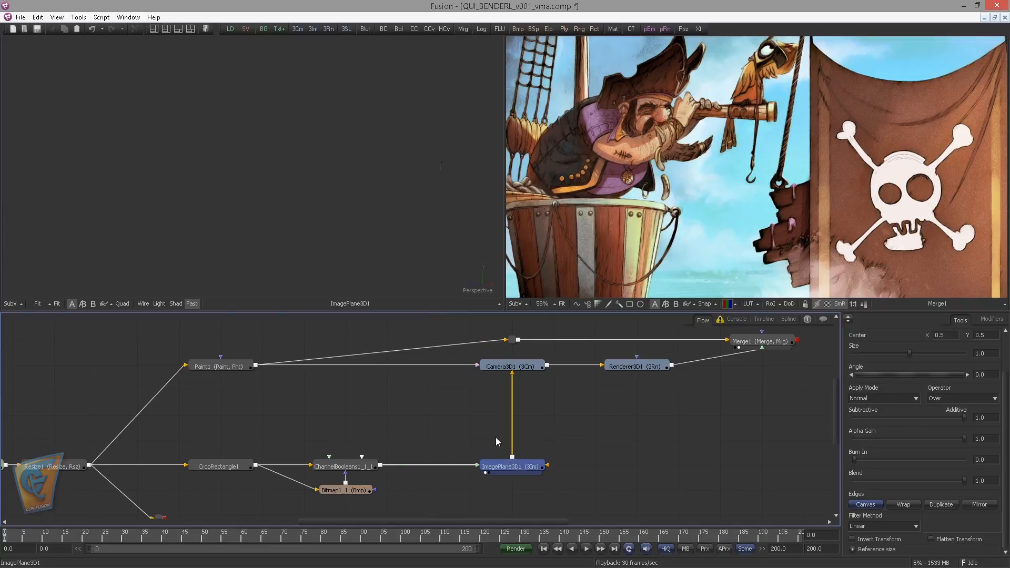
{"action": "left_click_drag", "start_coordinate": [359, 175], "coordinate": [184, 189]}
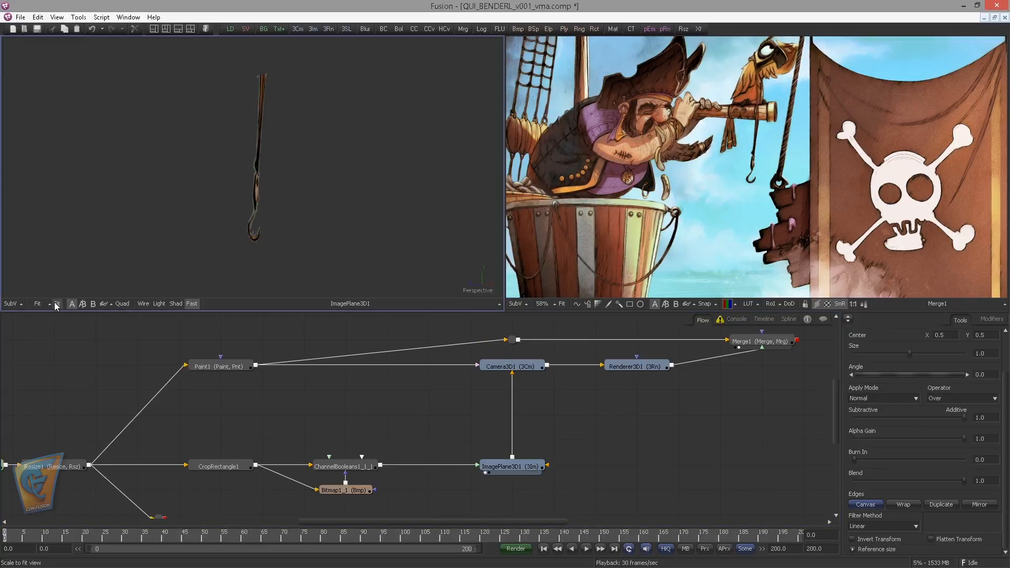
Add a Bender 3D tool between ImagePlane3D1 and Camera3D1, placed midway between them in the flow
{"action": "left_click", "coordinate": [545, 464]}
{"action": "key", "text": "ctrl+space"}
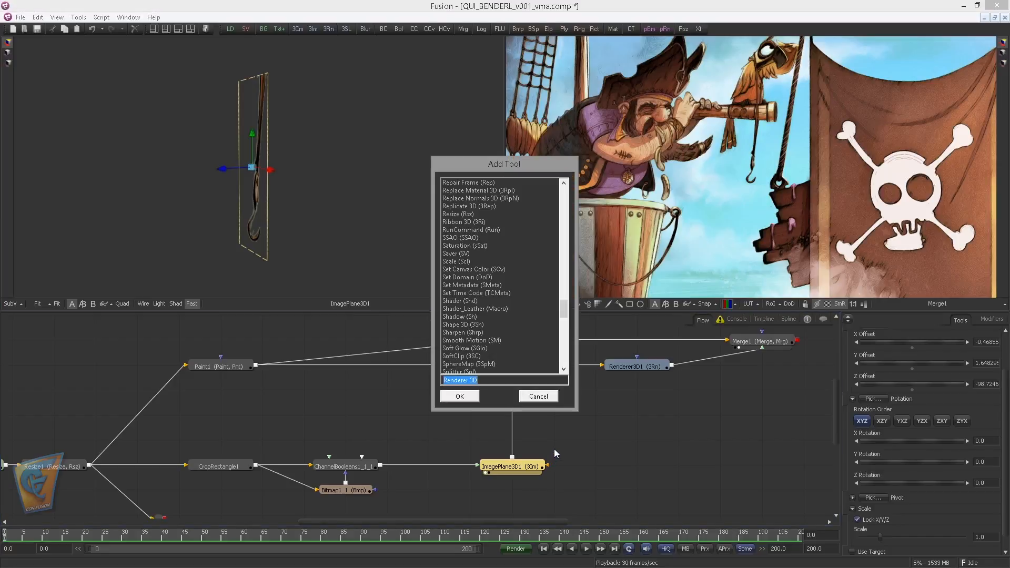
{"action": "type", "text": "ben"}
{"action": "key", "text": "Return"}
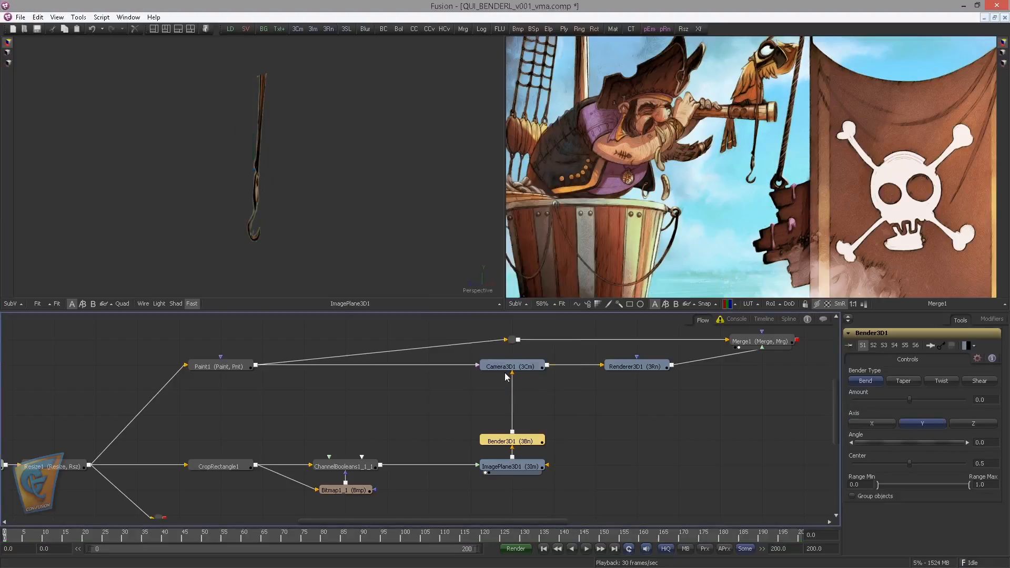
{"action": "left_click_drag", "start_coordinate": [529, 442], "coordinate": [529, 417]}
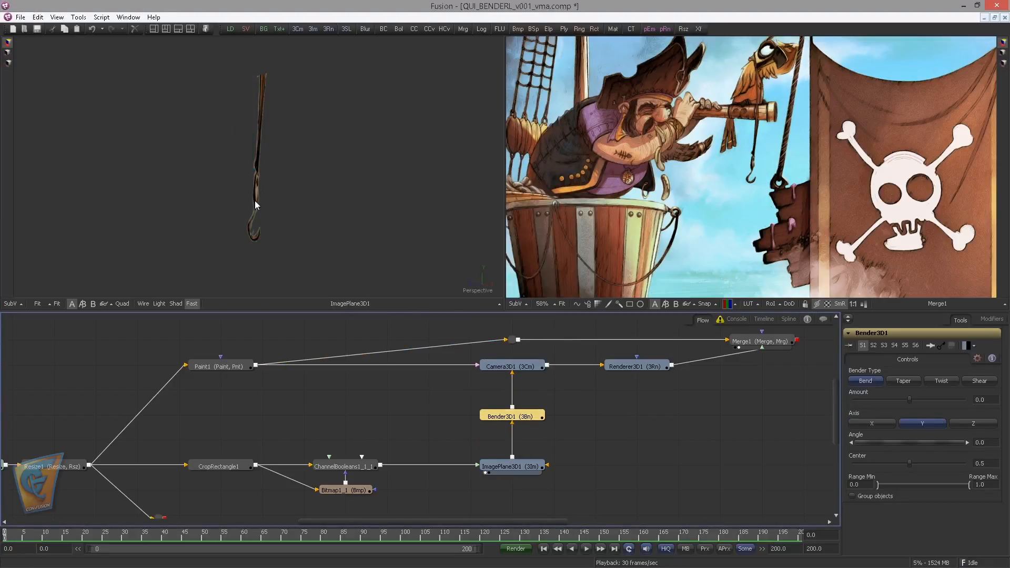
{"action": "left_click_drag", "start_coordinate": [242, 201], "coordinate": [437, 228]}
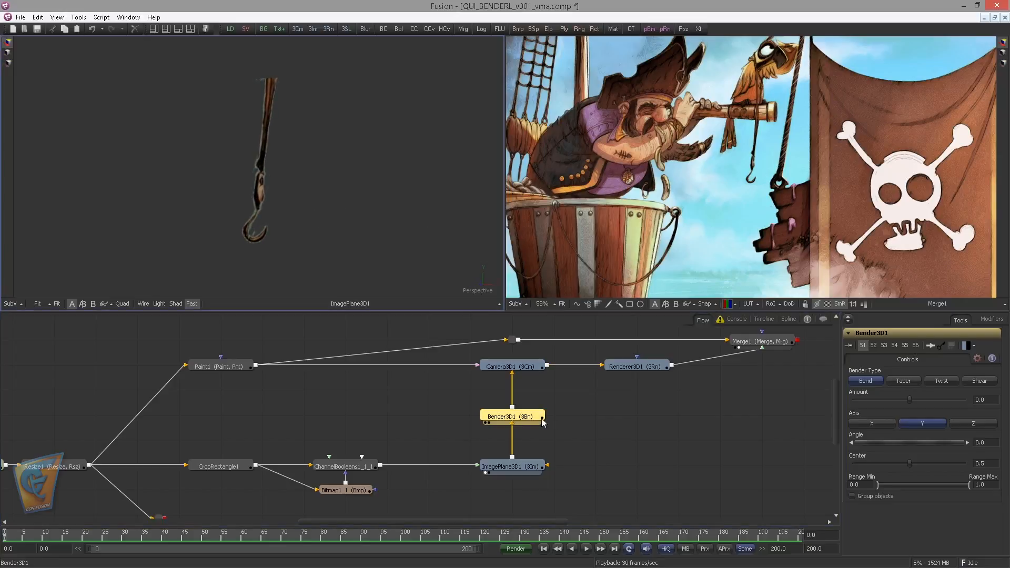
{"action": "left_click", "coordinate": [543, 417]}
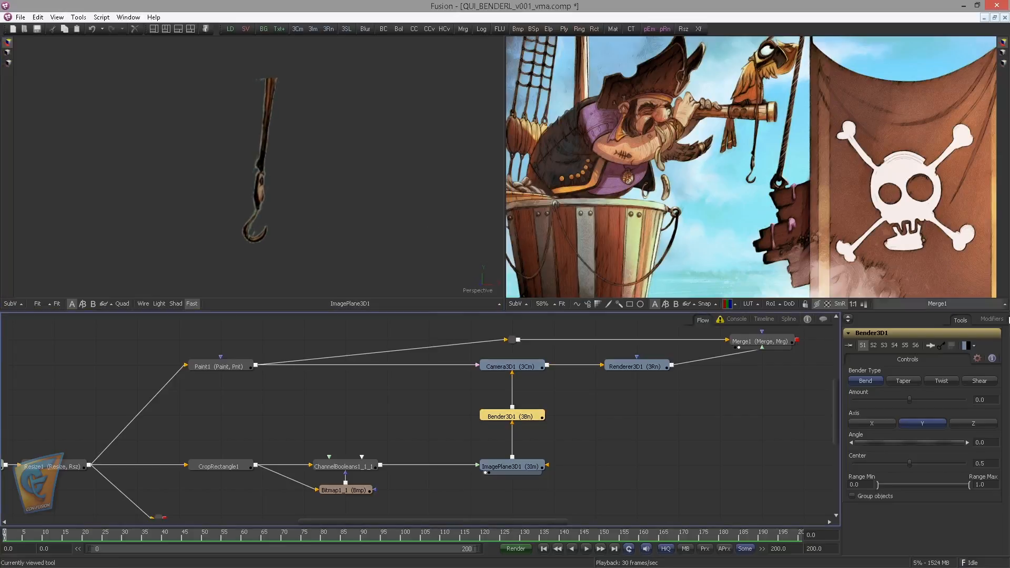
Show Bender3D1 in the first viewer, try small bend amounts on the hook and set the bend angle to 90
{"action": "left_click", "coordinate": [911, 400]}
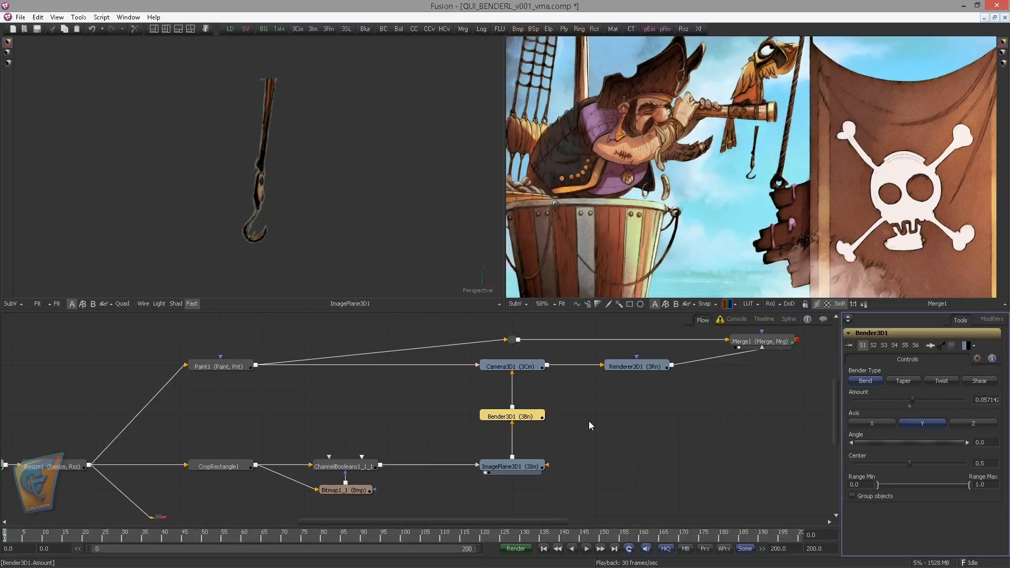
{"action": "key", "text": "1"}
{"action": "mouse_move", "coordinate": [913, 398]}
{"action": "left_mouse_down"}
{"action": "mouse_move", "coordinate": [882, 398]}
{"action": "mouse_move", "coordinate": [917, 401]}
{"action": "mouse_move", "coordinate": [908, 400]}
{"action": "left_mouse_up"}
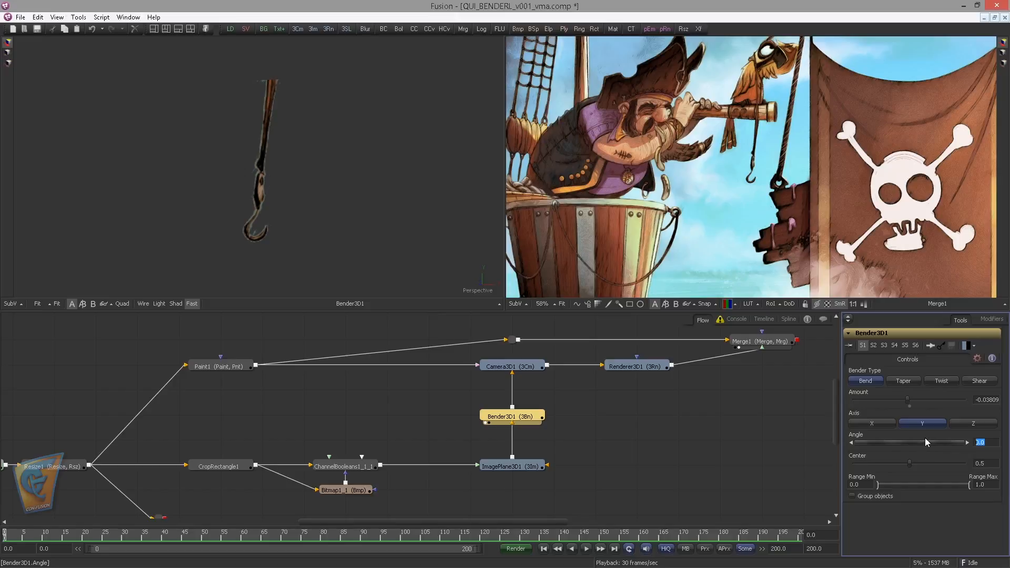
{"action": "type", "text": "90"}
{"action": "key", "text": "Tab"}
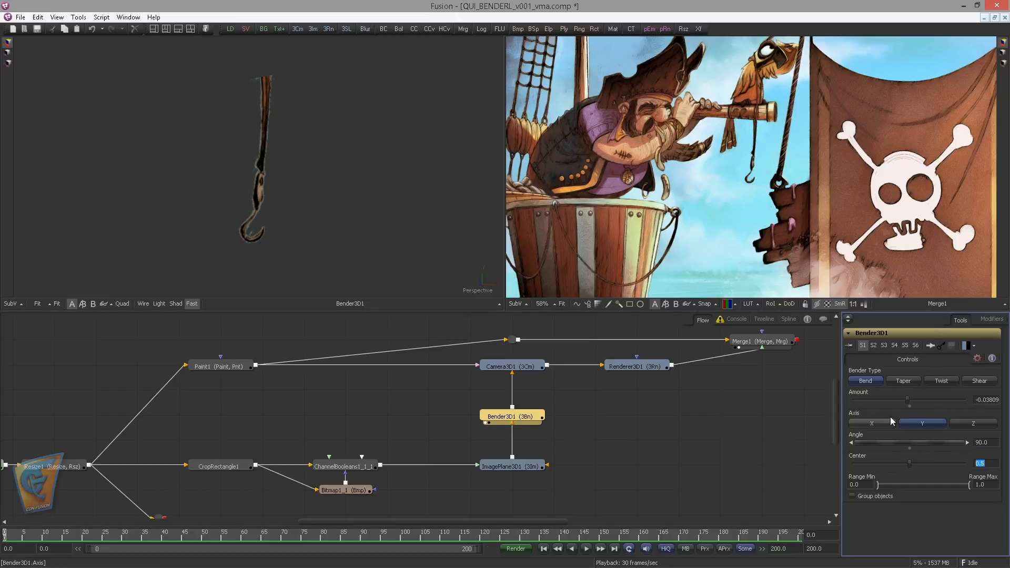
Try different bend amounts, set the bend center to 1.0 and reset the amount to 0
{"action": "mouse_move", "coordinate": [908, 399]}
{"action": "left_mouse_down"}
{"action": "mouse_move", "coordinate": [879, 402]}
{"action": "mouse_move", "coordinate": [936, 397]}
{"action": "mouse_move", "coordinate": [869, 400]}
{"action": "mouse_move", "coordinate": [925, 400]}
{"action": "left_mouse_up"}
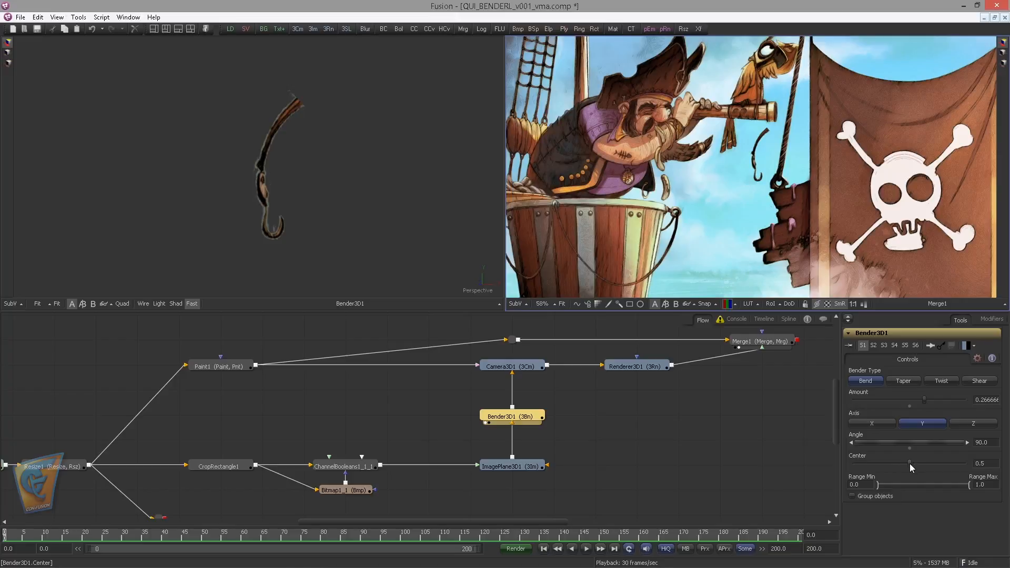
{"action": "left_click_drag", "start_coordinate": [910, 463], "coordinate": [970, 460]}
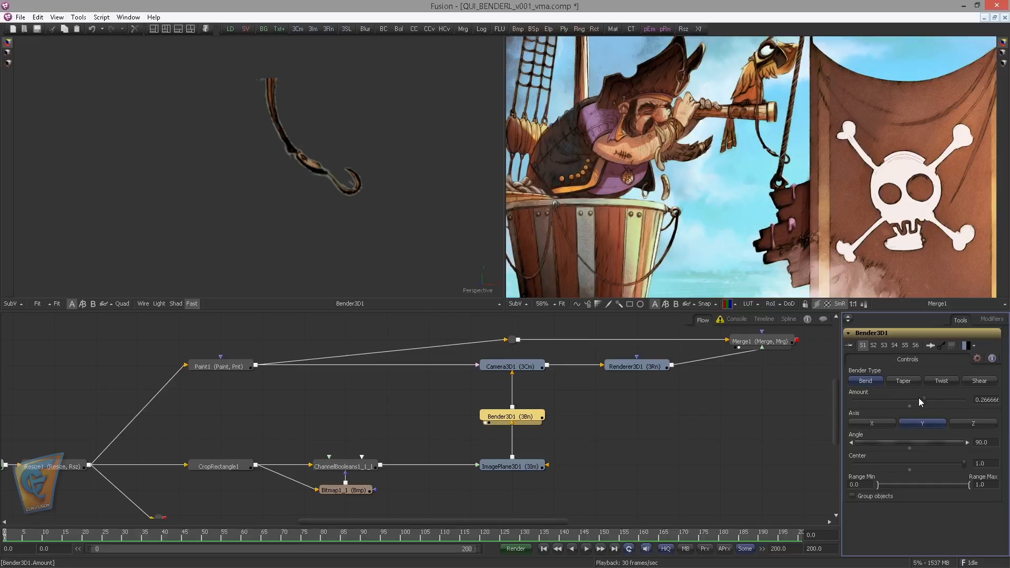
{"action": "mouse_move", "coordinate": [924, 399]}
{"action": "left_mouse_down"}
{"action": "mouse_move", "coordinate": [897, 401]}
{"action": "mouse_move", "coordinate": [940, 398]}
{"action": "mouse_move", "coordinate": [890, 405]}
{"action": "mouse_move", "coordinate": [915, 400]}
{"action": "left_mouse_up"}
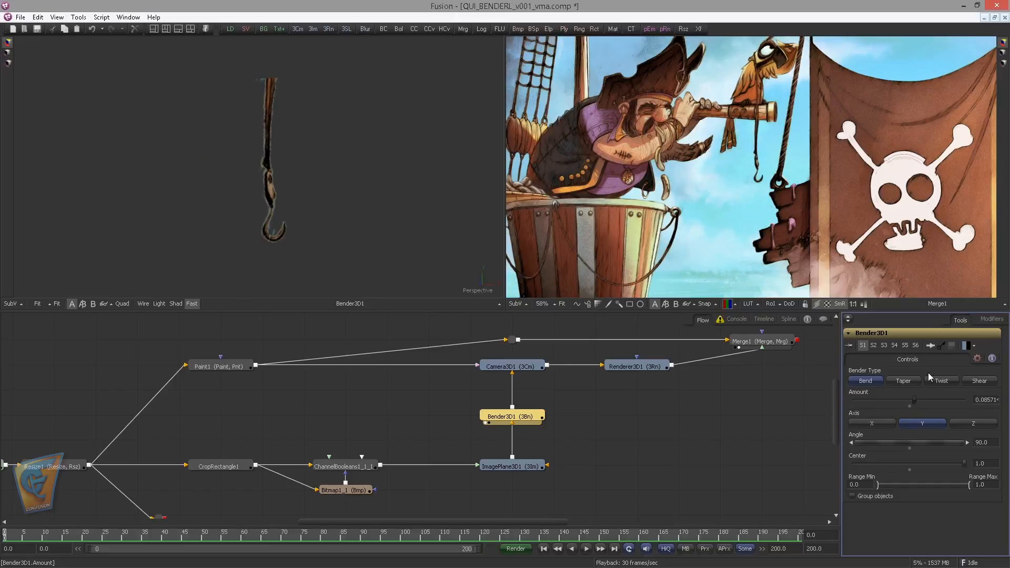
{"action": "left_click", "coordinate": [910, 406]}
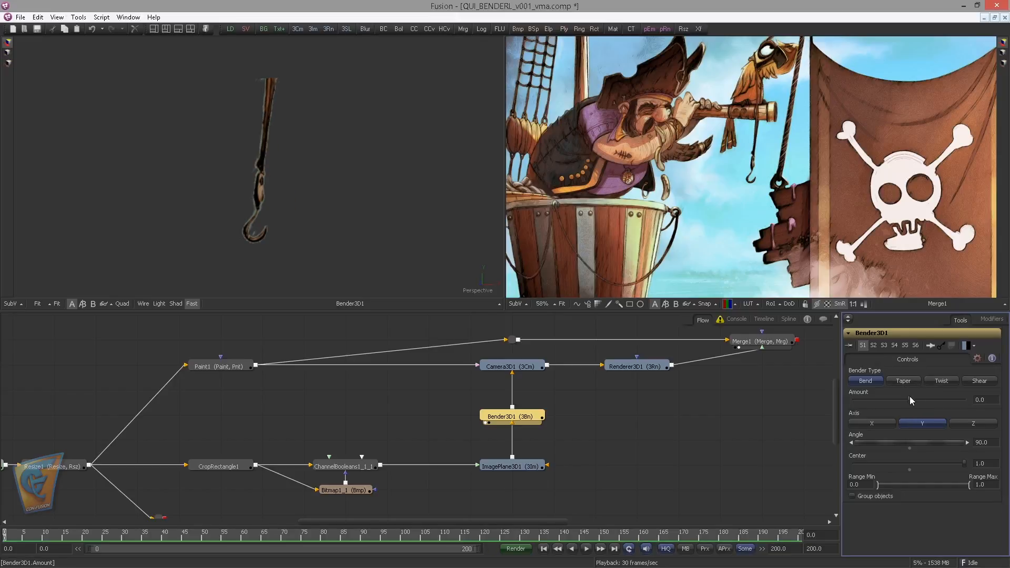
Modify the Bender3D1 amount with a Wave Modifier and set its wave shape to Sine
{"action": "right_click", "coordinate": [908, 399]}
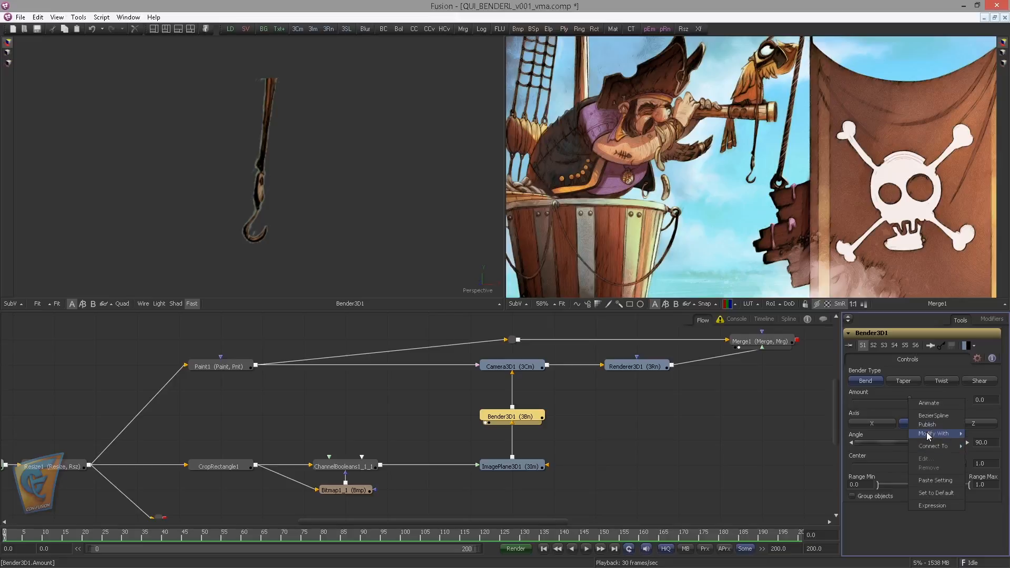
{"action": "mouse_move", "coordinate": [930, 437]}
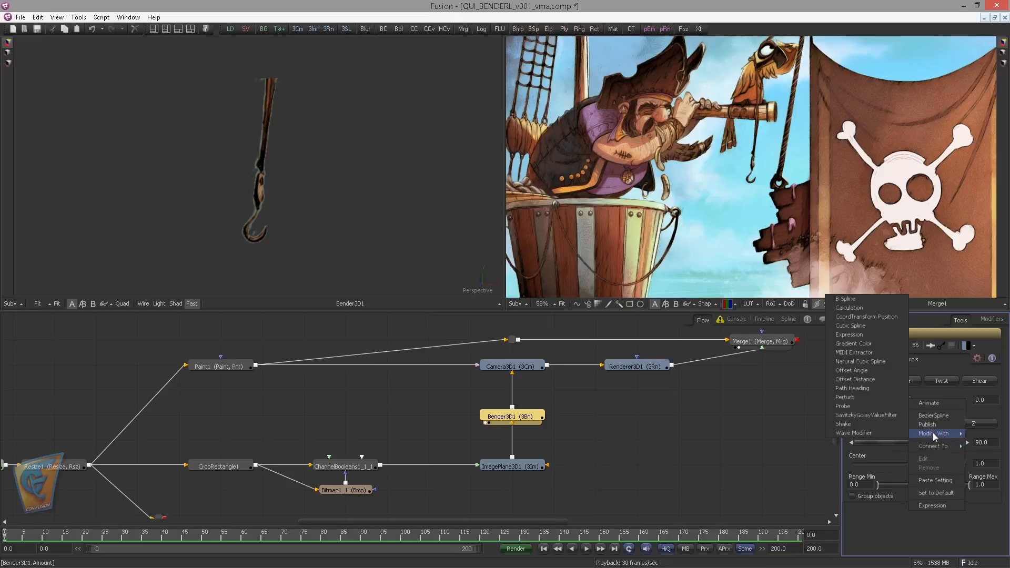
{"action": "left_click", "coordinate": [852, 435]}
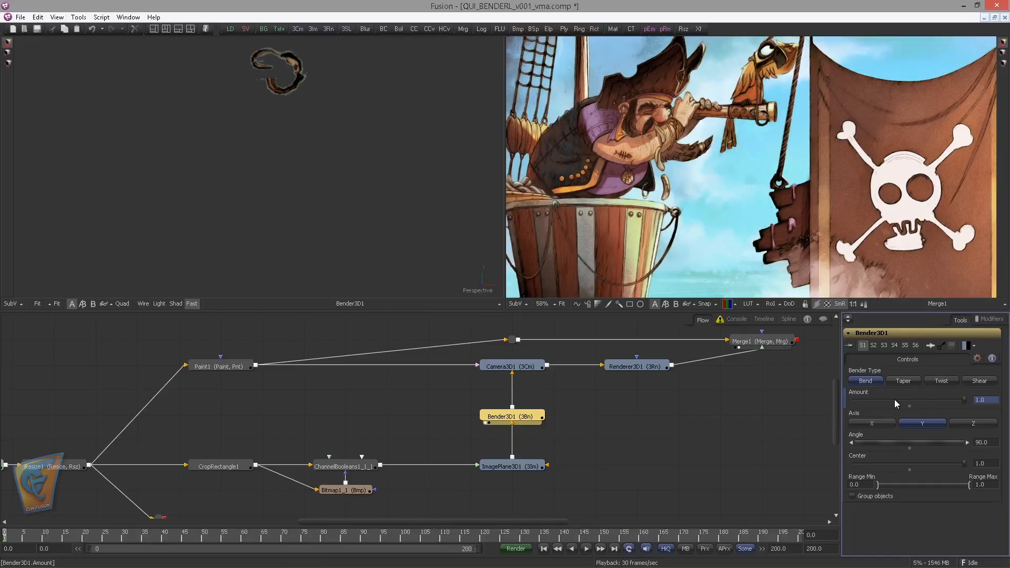
{"action": "left_click", "coordinate": [989, 320]}
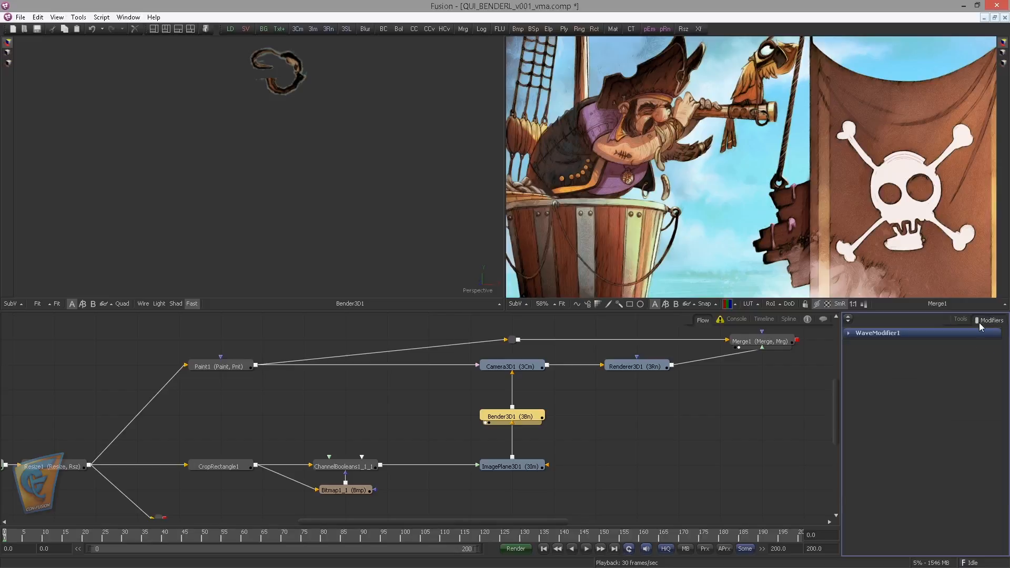
{"action": "left_click", "coordinate": [849, 333]}
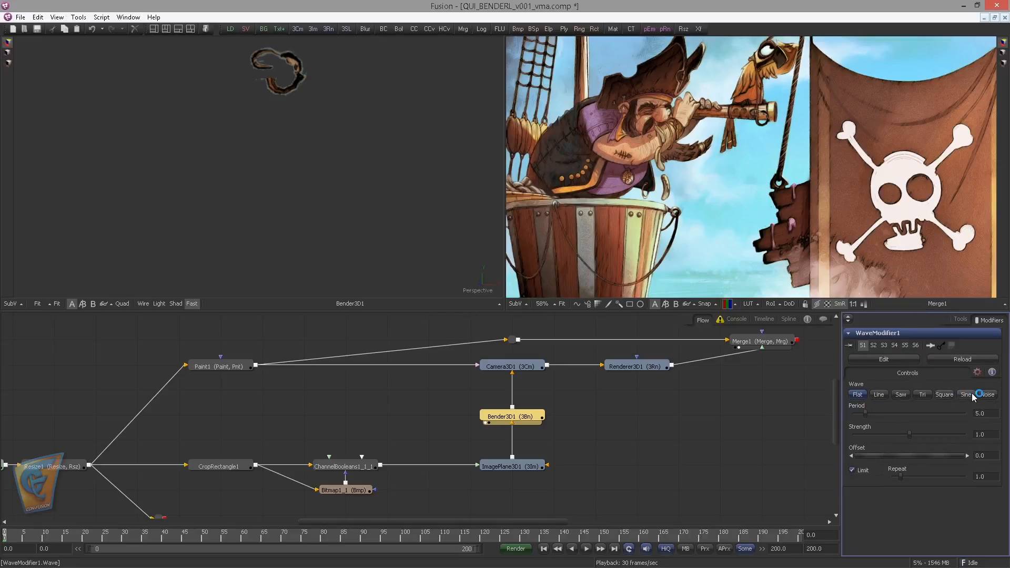
{"action": "left_click", "coordinate": [955, 393]}
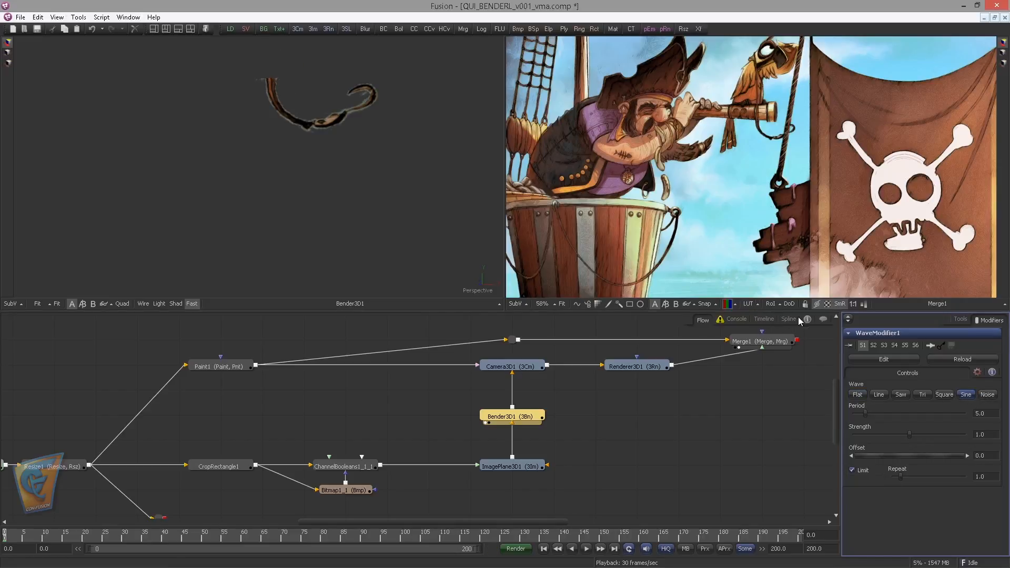
Display the amount's wave curve in the spline editor, turn off the wave limit and set Repeat to 10
{"action": "left_click", "coordinate": [788, 318]}
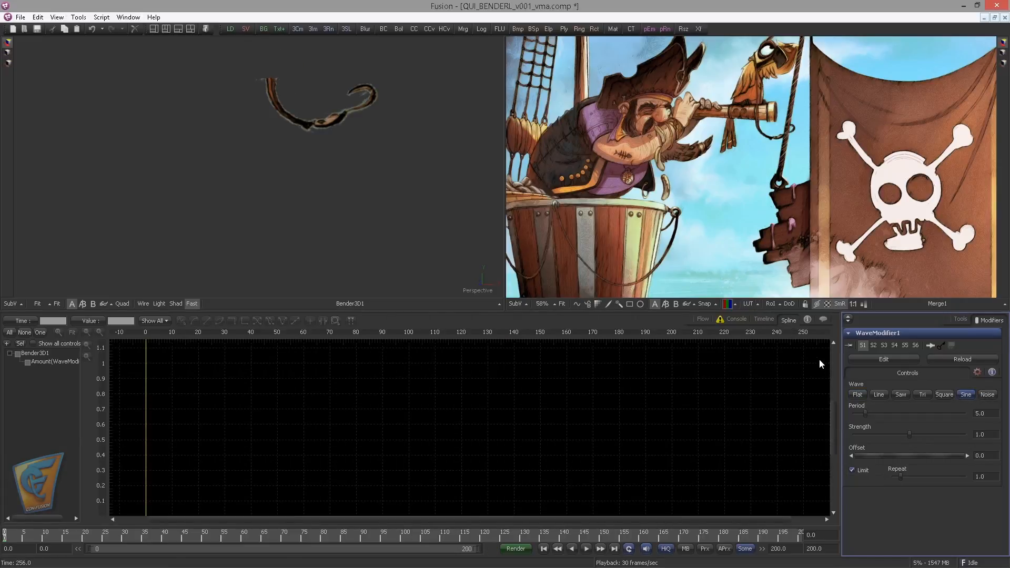
{"action": "left_click", "coordinate": [32, 362]}
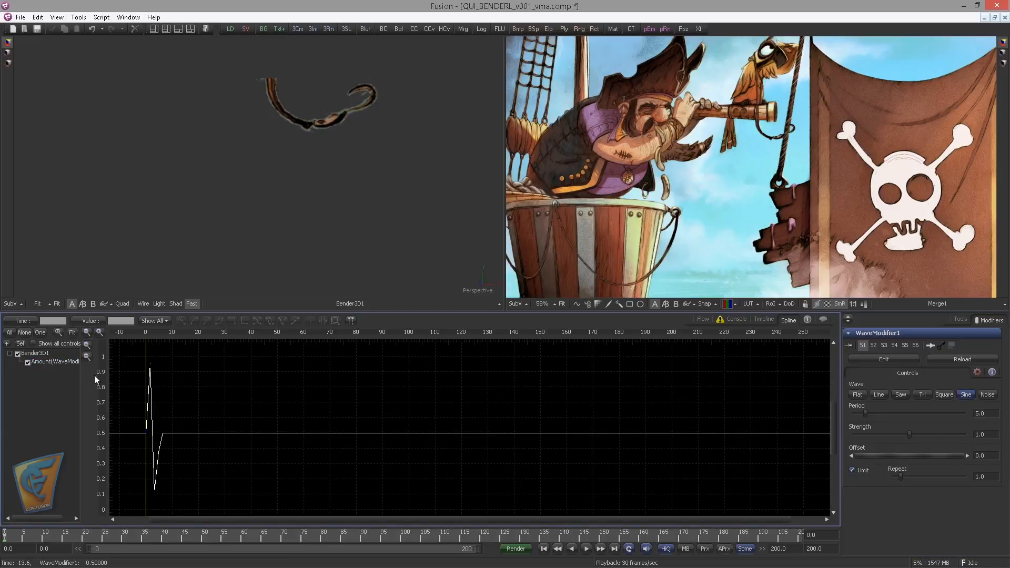
{"action": "left_click_drag", "start_coordinate": [294, 388], "coordinate": [363, 383]}
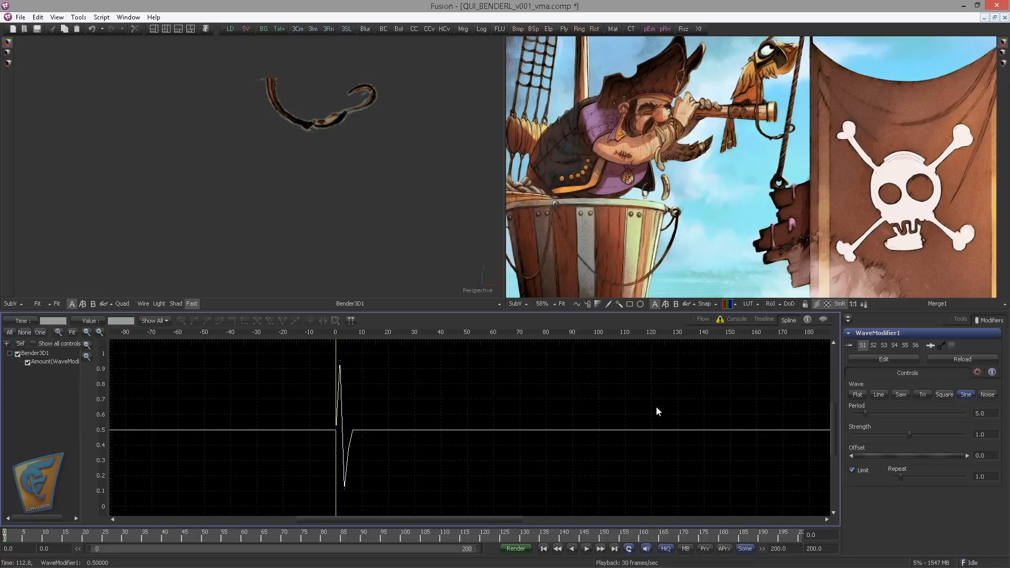
{"action": "left_click", "coordinate": [986, 475]}
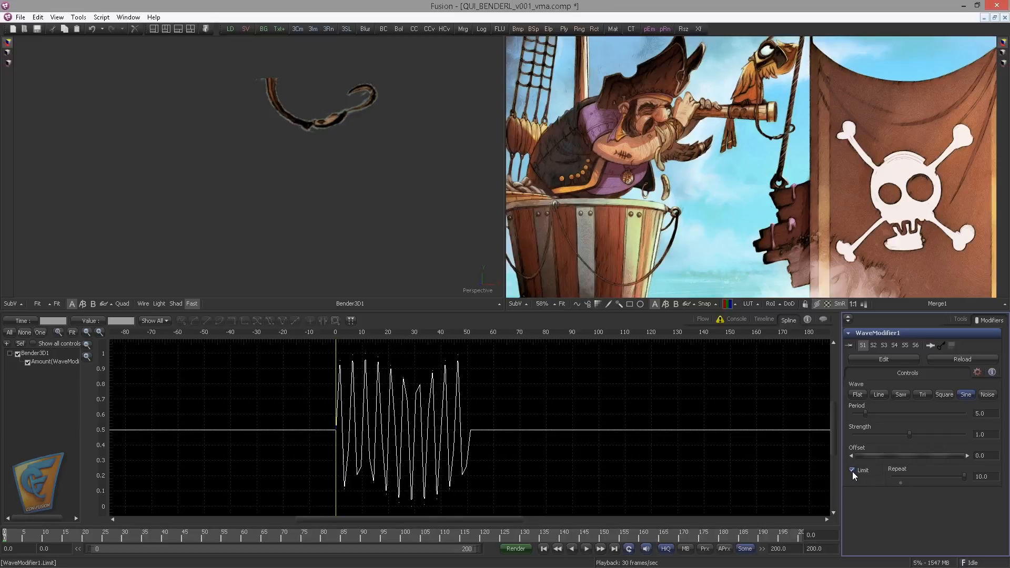
Play the hook animation and set the wave period to 10
{"action": "left_click", "coordinate": [587, 549]}
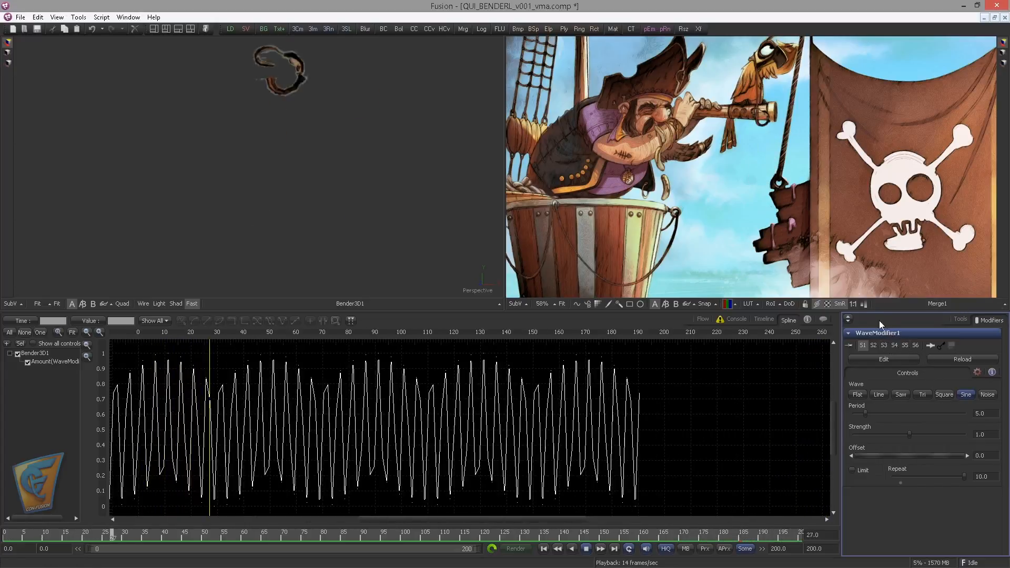
{"action": "double_click", "coordinate": [989, 414]}
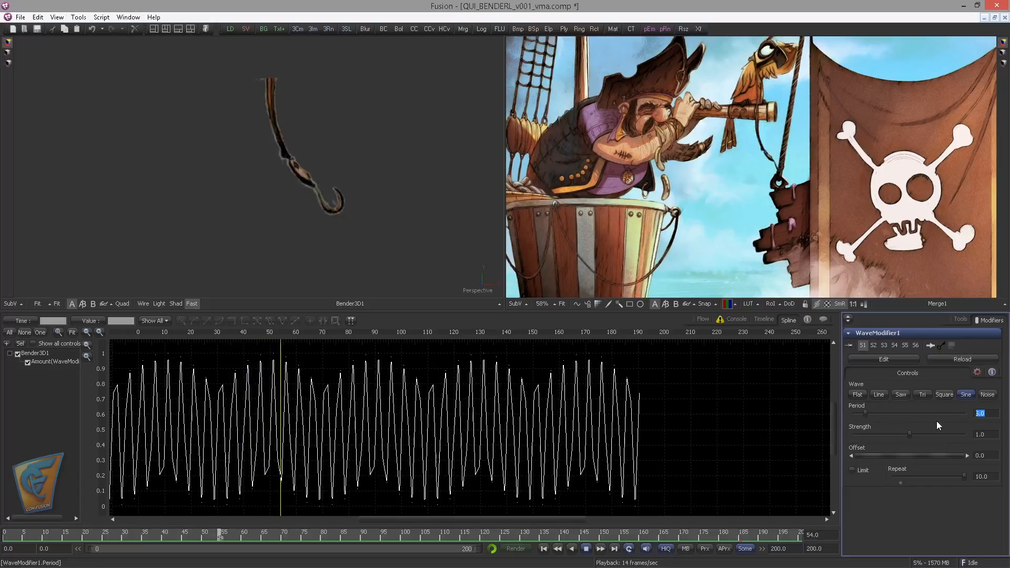
{"action": "type", "text": "10"}
{"action": "key", "text": "Return"}
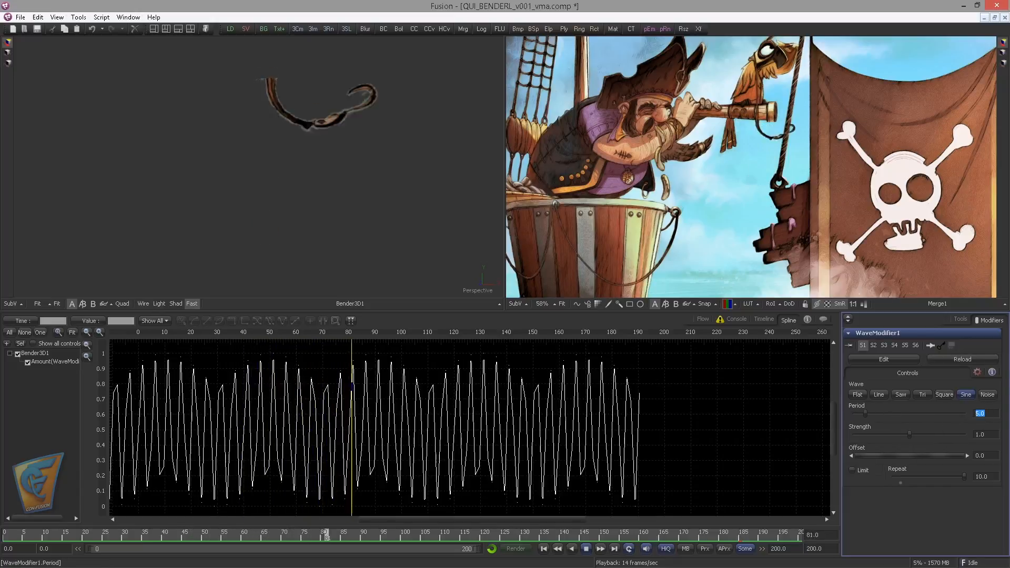
{"action": "key", "text": "Tab"}
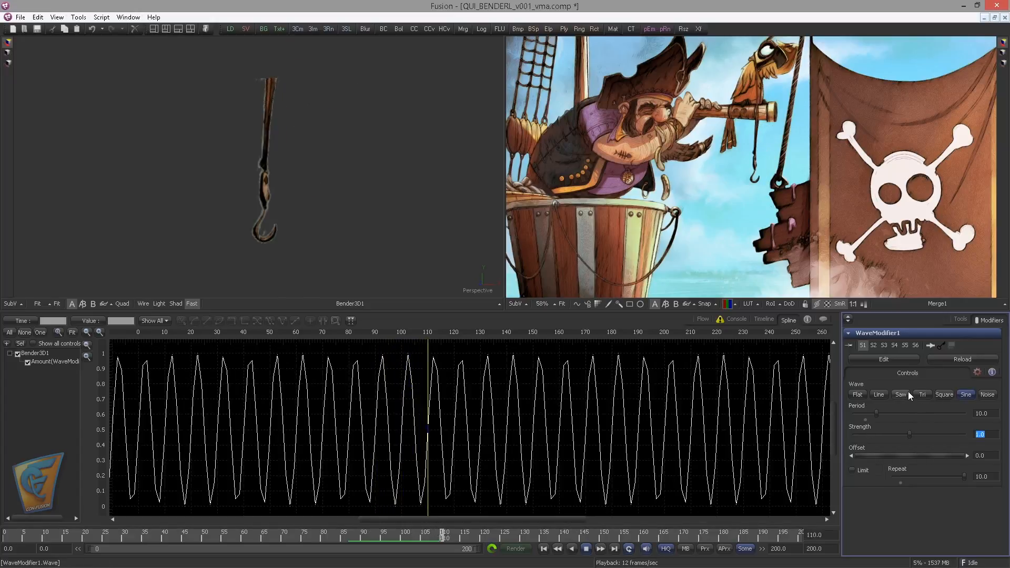
Reduce the sine wave's strength to about 0.62 while the animation plays
{"action": "left_click", "coordinate": [942, 395]}
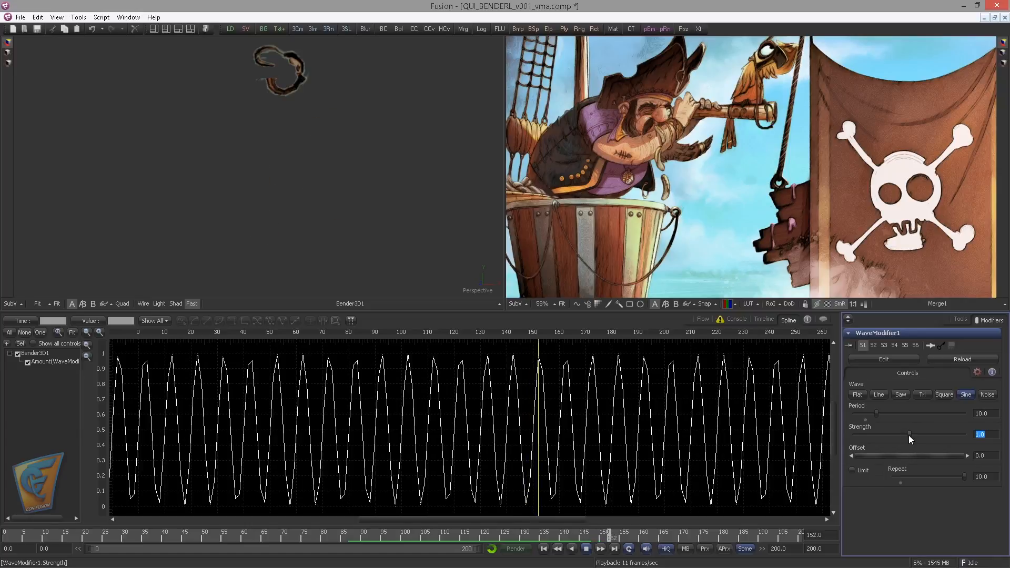
{"action": "mouse_move", "coordinate": [908, 435]}
{"action": "left_mouse_down"}
{"action": "mouse_move", "coordinate": [877, 440]}
{"action": "mouse_move", "coordinate": [917, 446]}
{"action": "left_mouse_up"}
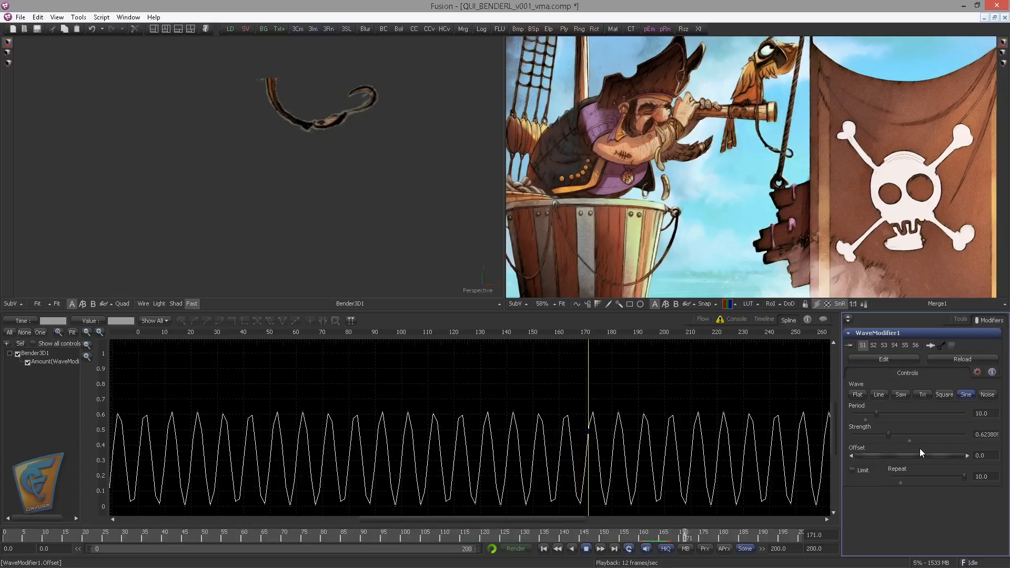
Check the animated amount on Bender3D1 and set the wave offset to -0.5
{"action": "left_click_drag", "start_coordinate": [987, 456], "coordinate": [958, 456]}
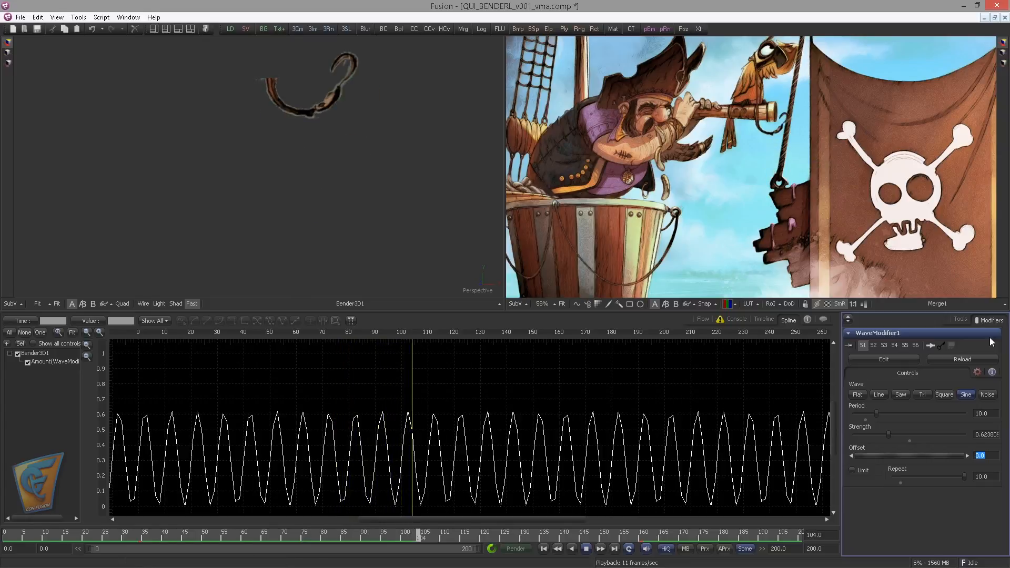
{"action": "left_click", "coordinate": [960, 320]}
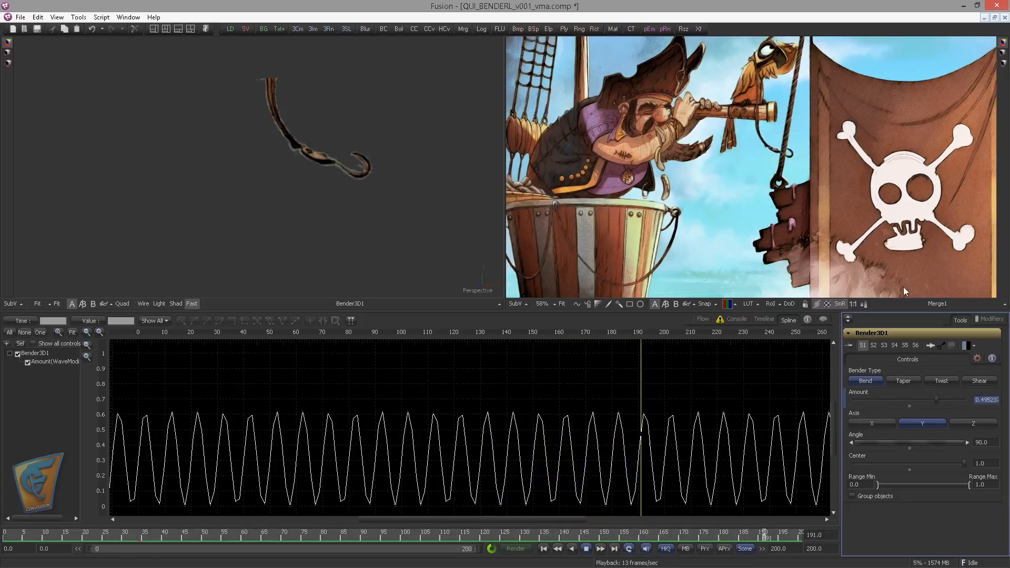
{"action": "left_click", "coordinate": [987, 319]}
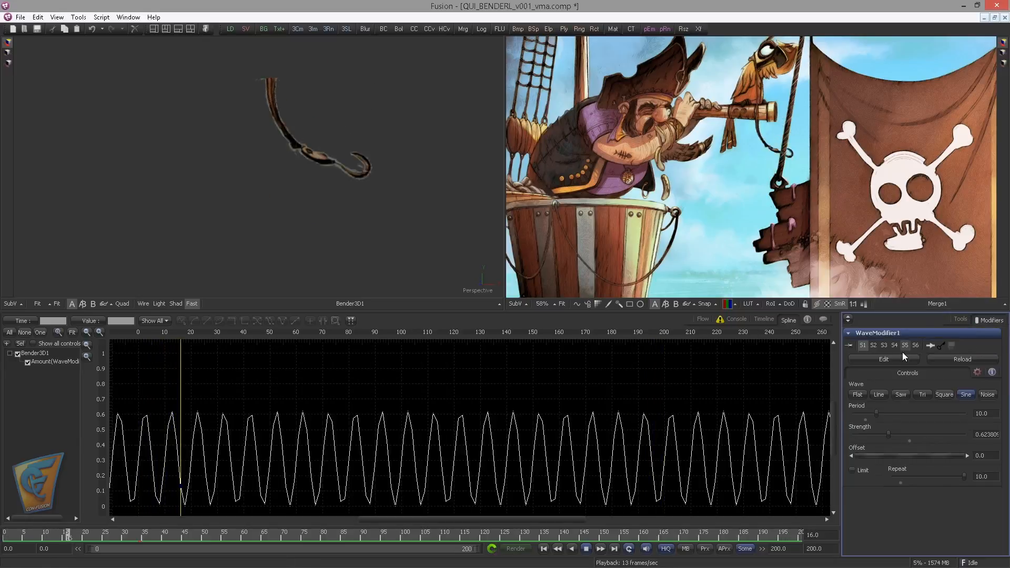
{"action": "left_click", "coordinate": [982, 455]}
{"action": "type", "text": "-0"}
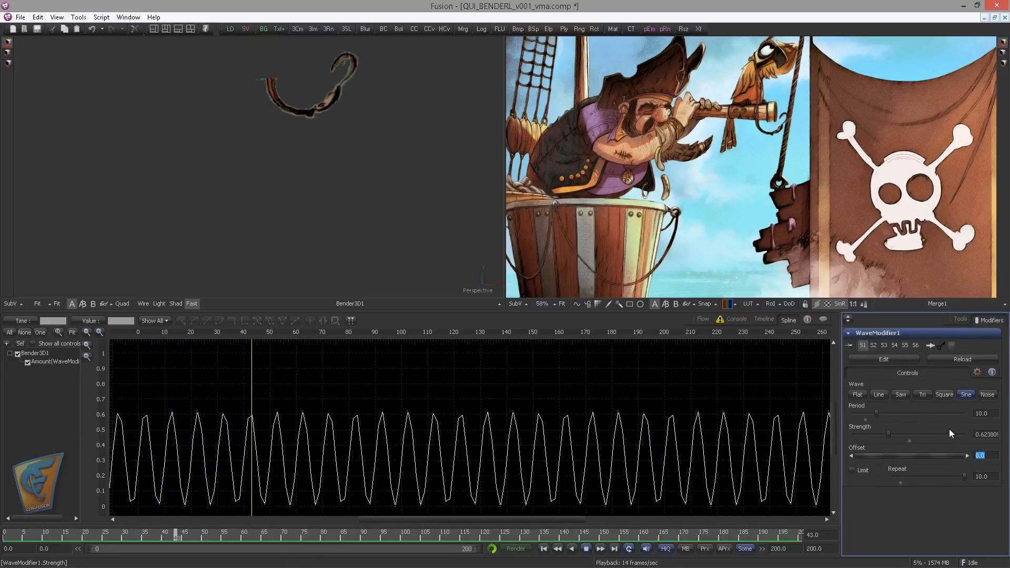
{"action": "type", "text": ".5"}
{"action": "key", "text": "Return"}
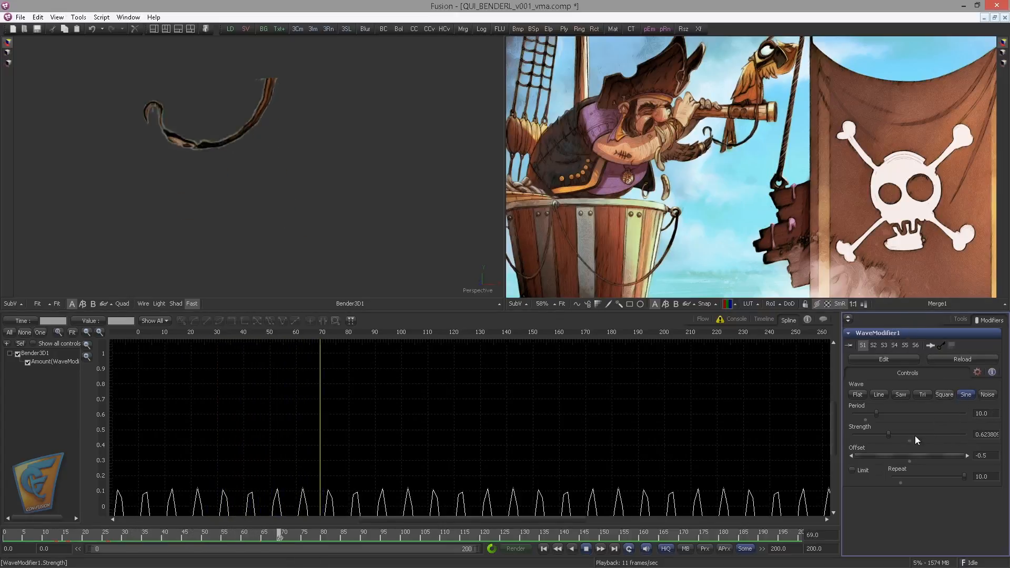
Lower the wave strength to about 0.27 and return to the node flow
{"action": "left_click", "coordinate": [865, 435]}
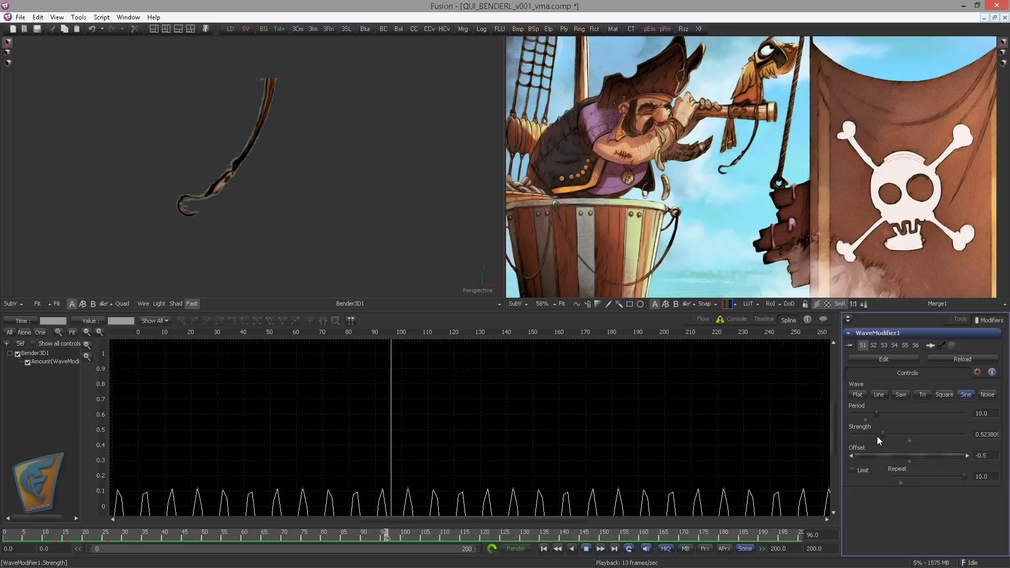
{"action": "left_click_drag", "start_coordinate": [882, 435], "coordinate": [869, 435]}
{"action": "left_click", "coordinate": [703, 320]}
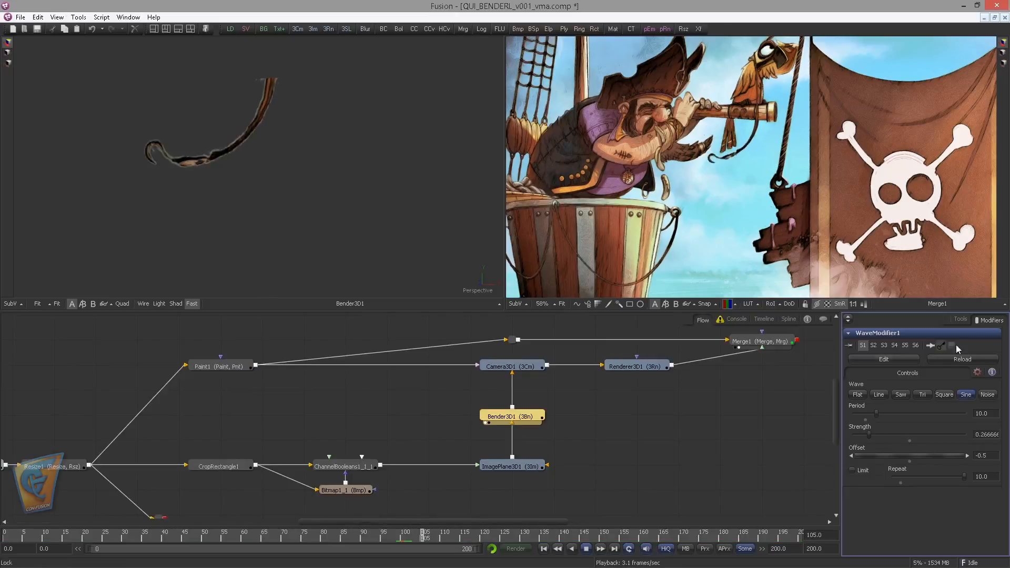
Adjust the wave offset to about -0.093 so the hook swings to both sides
{"action": "left_click", "coordinate": [903, 456]}
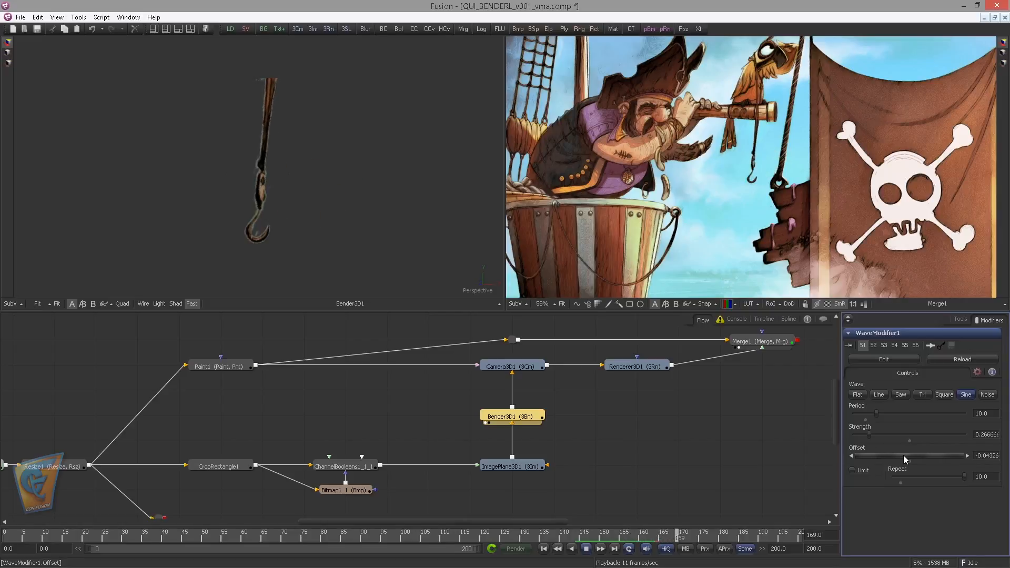
{"action": "left_click_drag", "start_coordinate": [904, 457], "coordinate": [909, 457]}
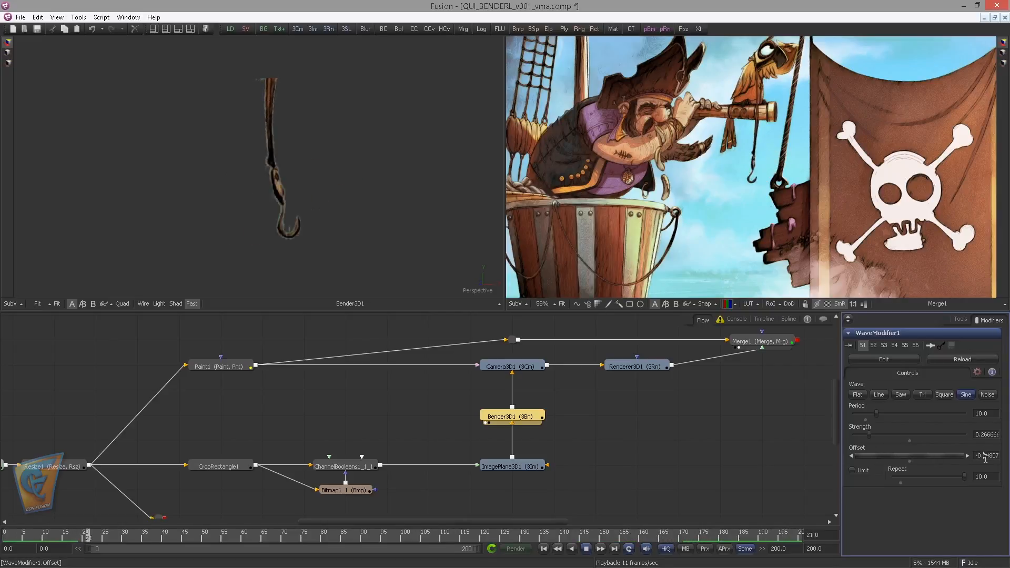
{"action": "key", "text": "Return"}
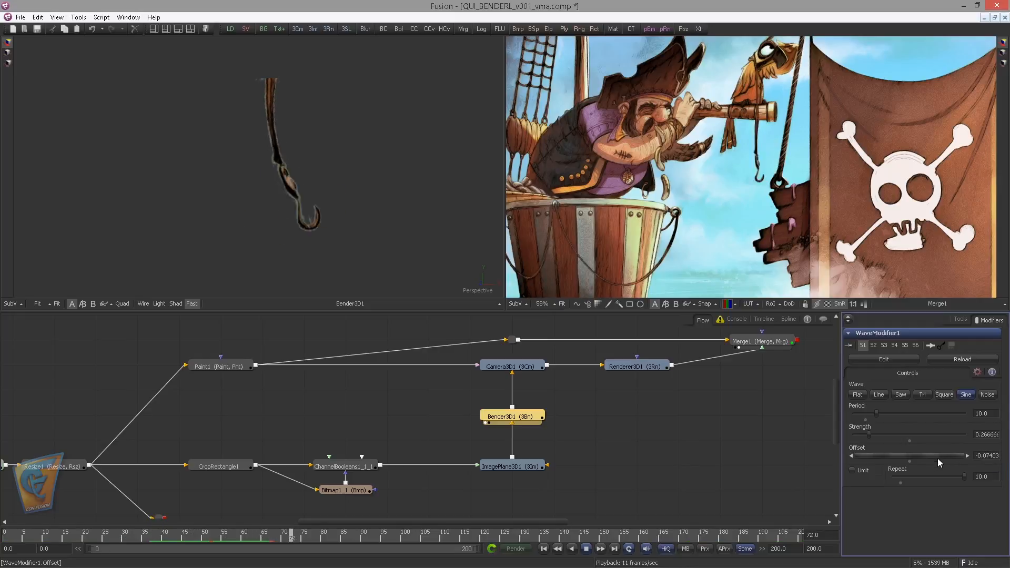
{"action": "left_click_drag", "start_coordinate": [938, 460], "coordinate": [932, 455]}
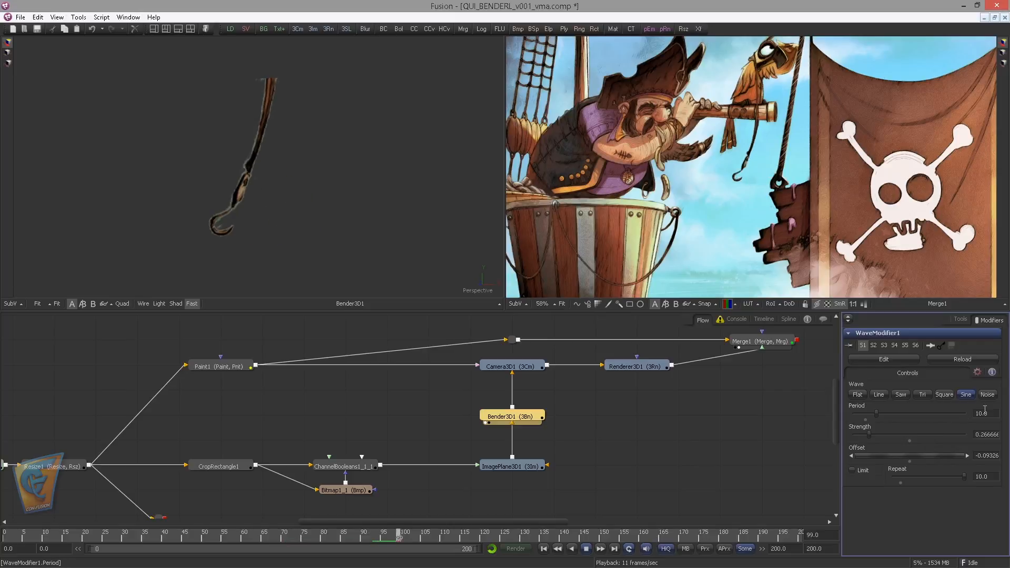
Set the wave period to 15 and check the swinging hook within the whole Merge1 composition
{"action": "type", "text": "12"}
{"action": "left_click_drag", "start_coordinate": [984, 414], "coordinate": [953, 422]}
{"action": "key", "text": "Tab"}
{"action": "type", "text": "15"}
{"action": "key", "text": "Tab"}
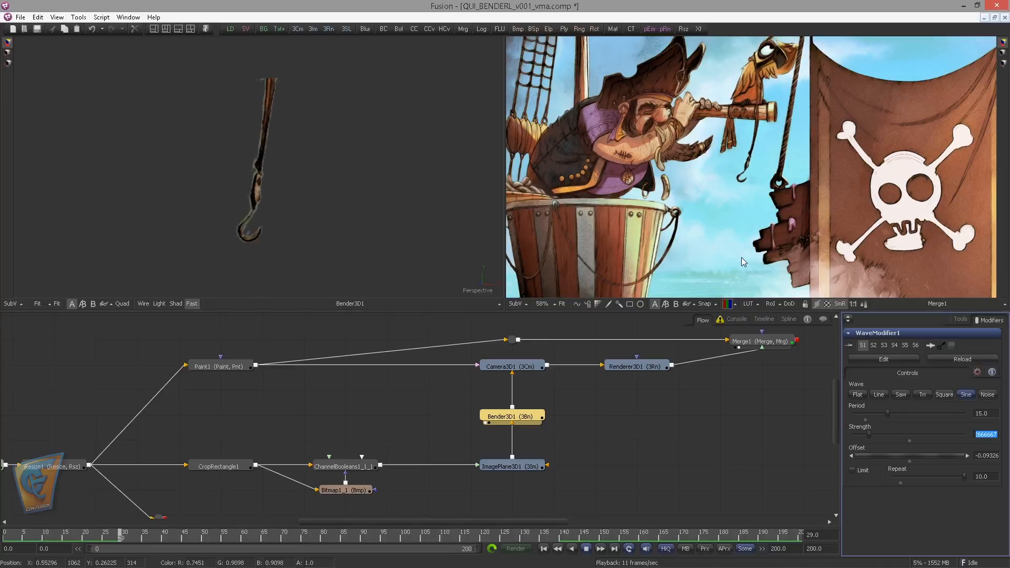
{"action": "scroll", "coordinate": [618, 184], "scroll_direction": "down", "scroll_amount": 3}
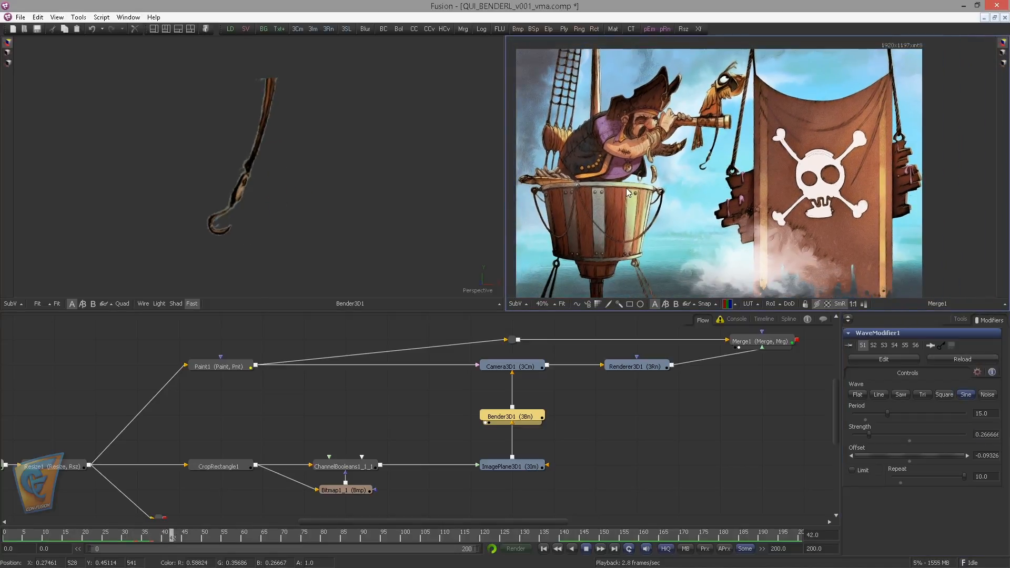
{"action": "scroll", "coordinate": [678, 216], "scroll_direction": "down", "scroll_amount": 2}
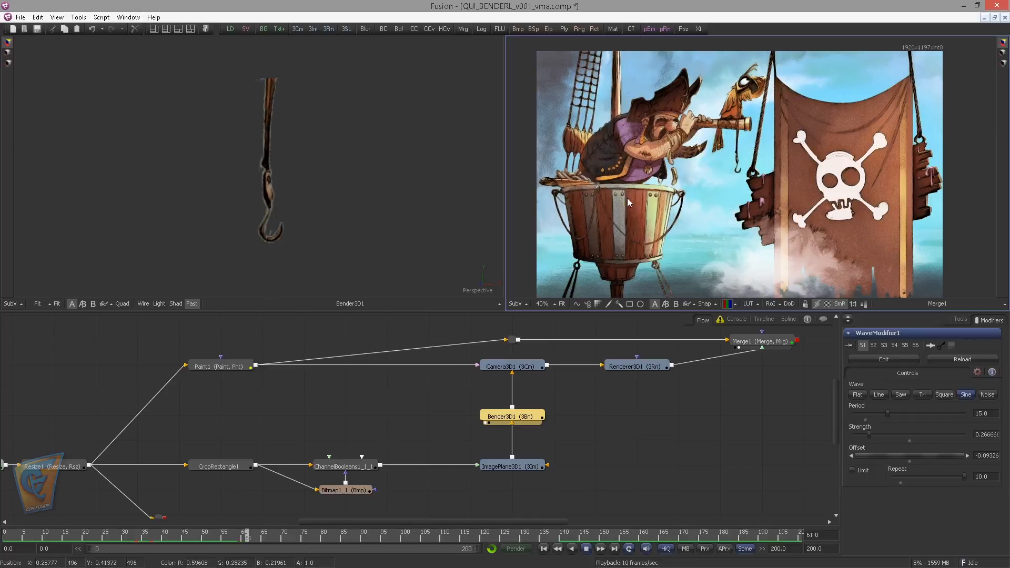